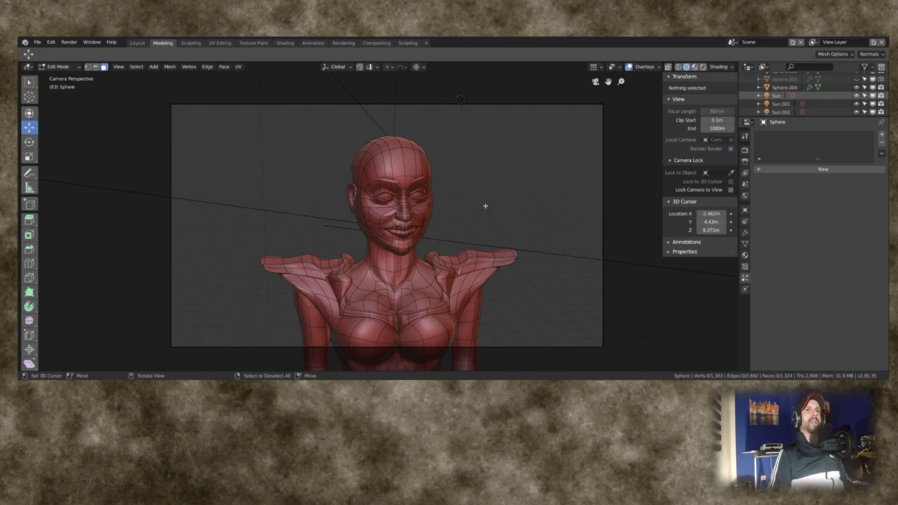
- Add a new hair particle system to the bust with its strand count set to 0
click(744, 266)
click(744, 278)
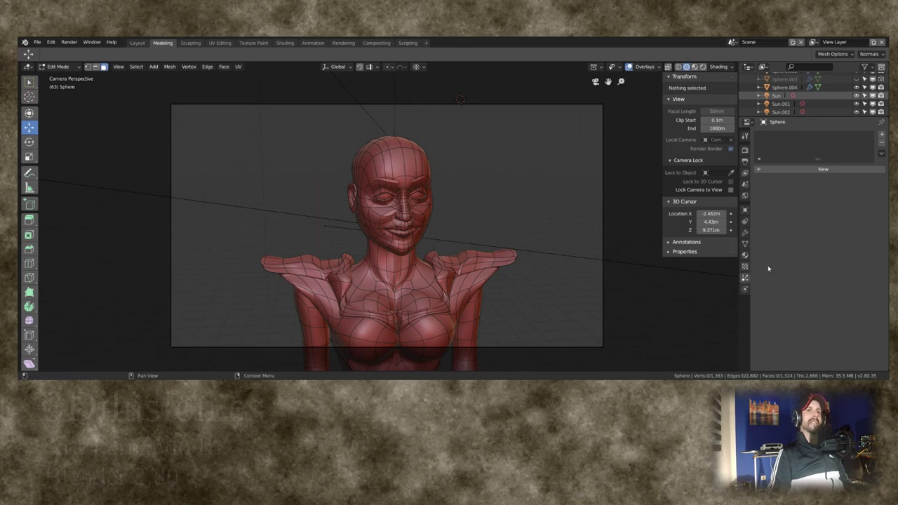
click(805, 172)
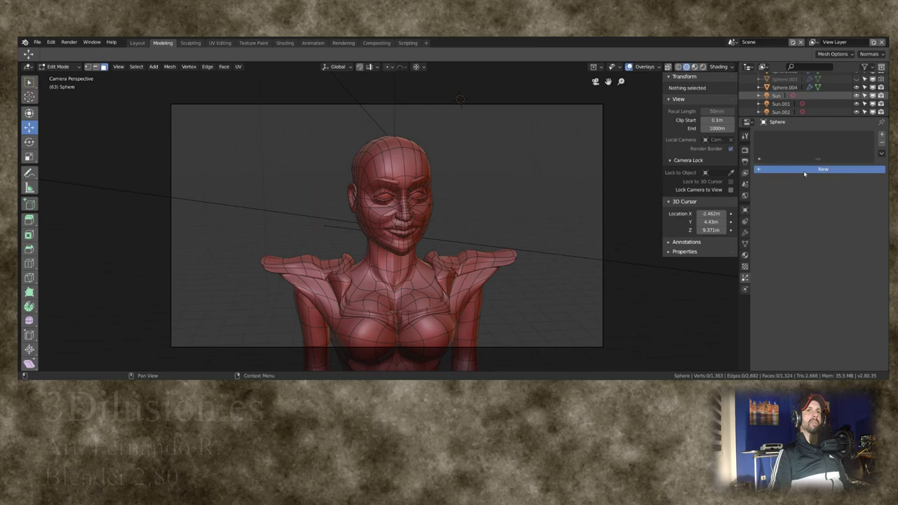
click(834, 214)
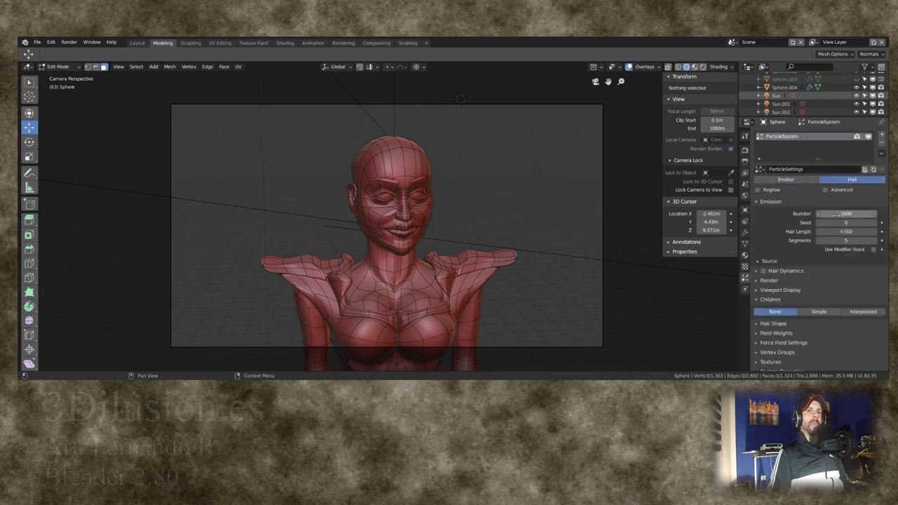
text(0)
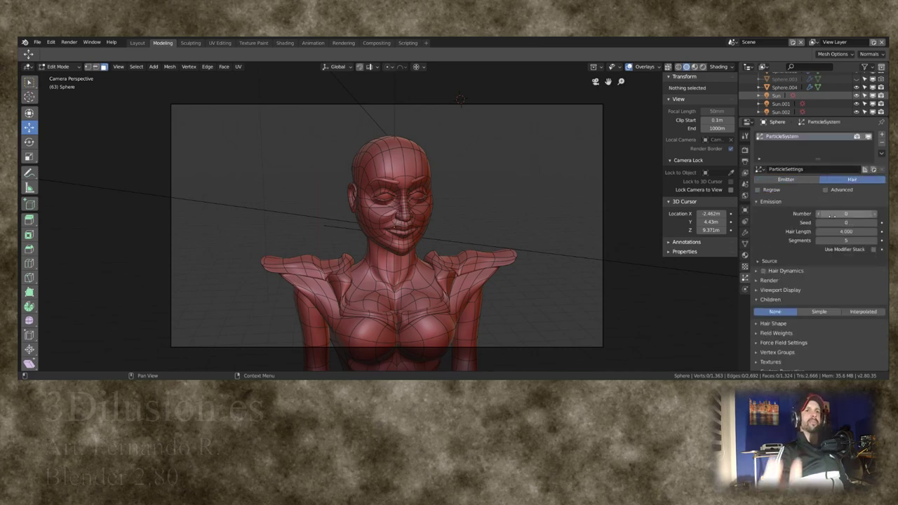
key(Return)
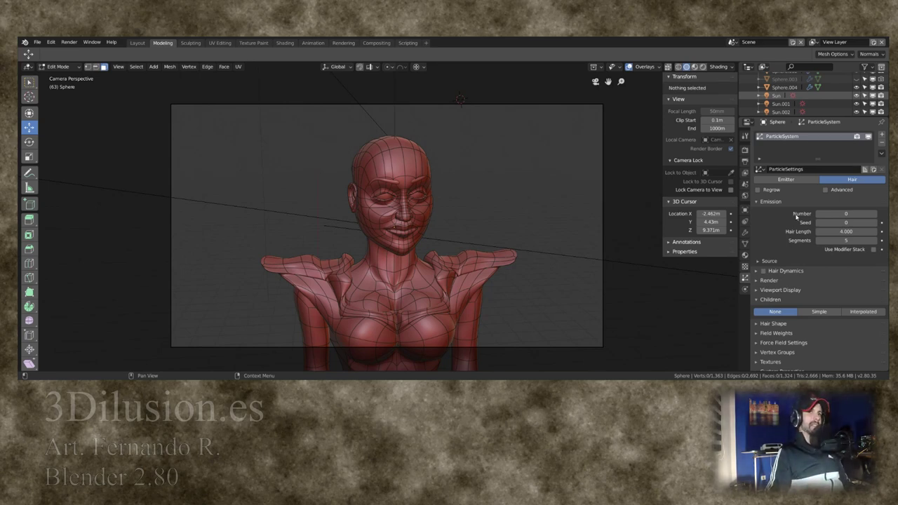
mouse_move(846, 214)
drag(847, 214, 850, 214)
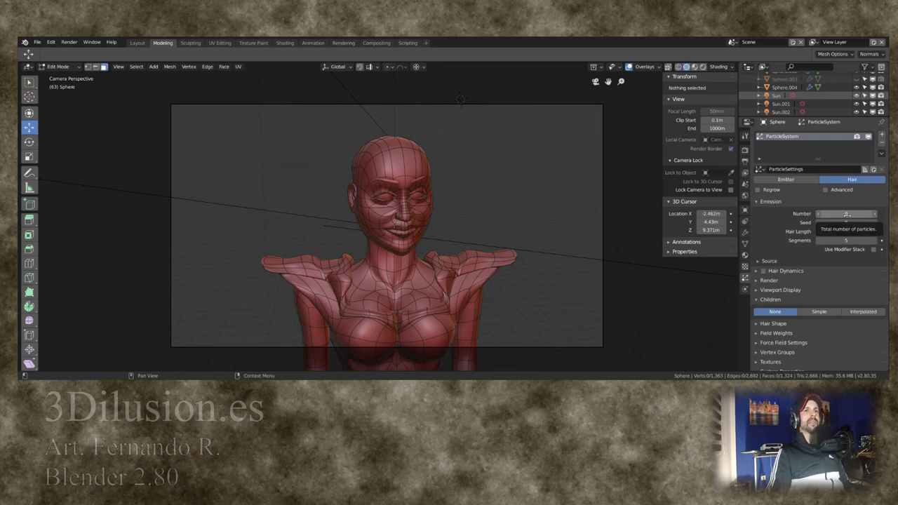
drag(847, 214, 839, 214)
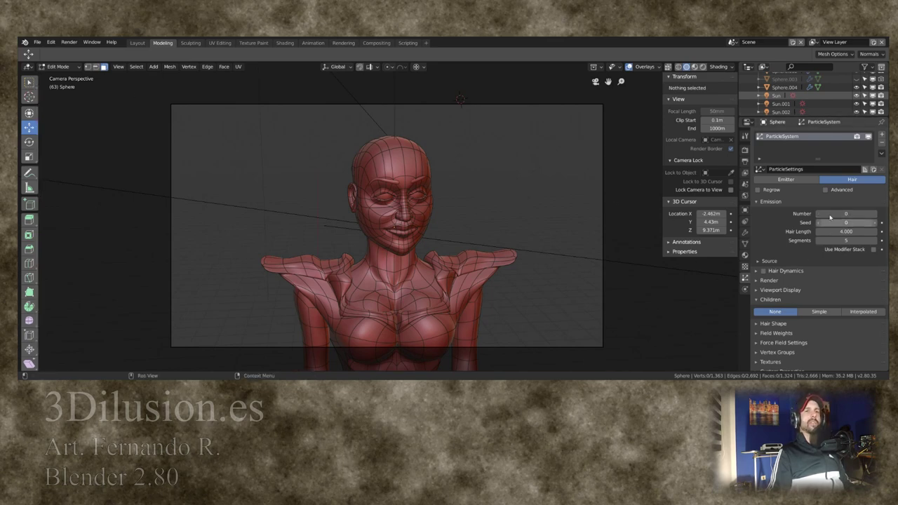
double_click(787, 137)
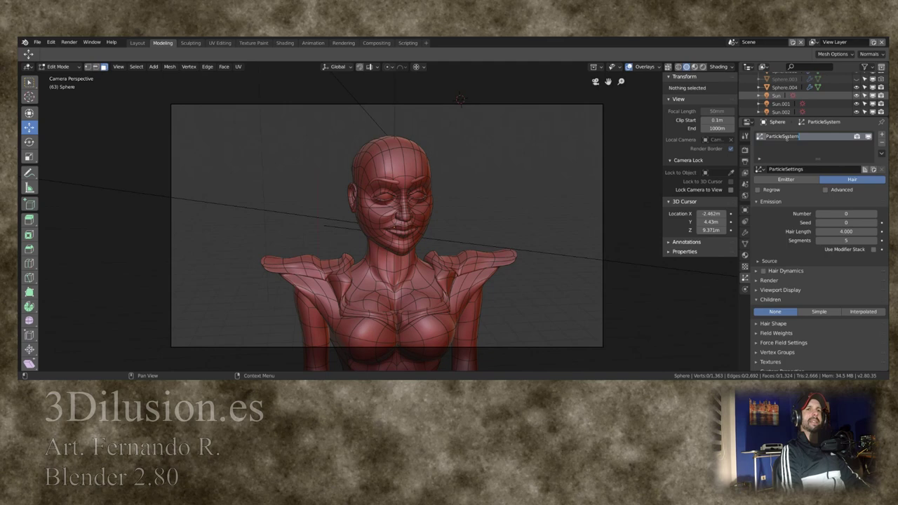
- Name the hair system 'parte trasera', return to Object Mode, view the back and enter Particle Edit
text(par)
text(ti)
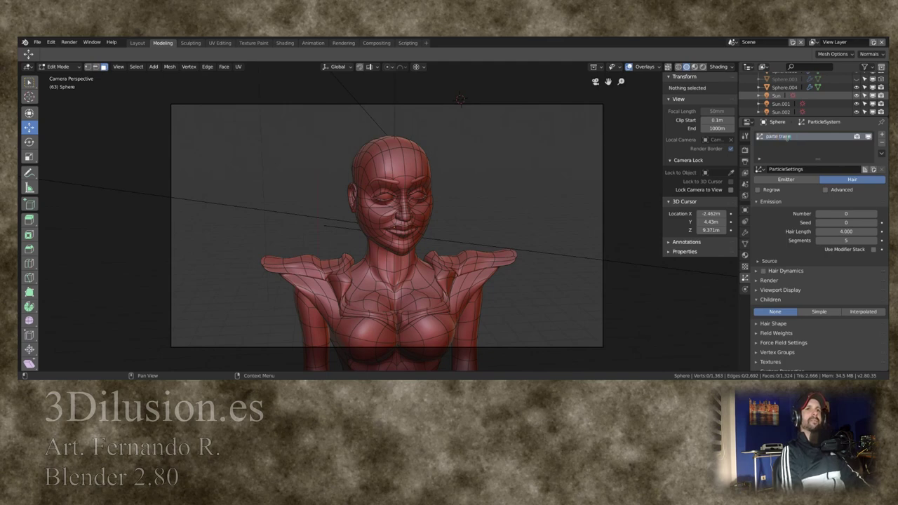
key(Return)
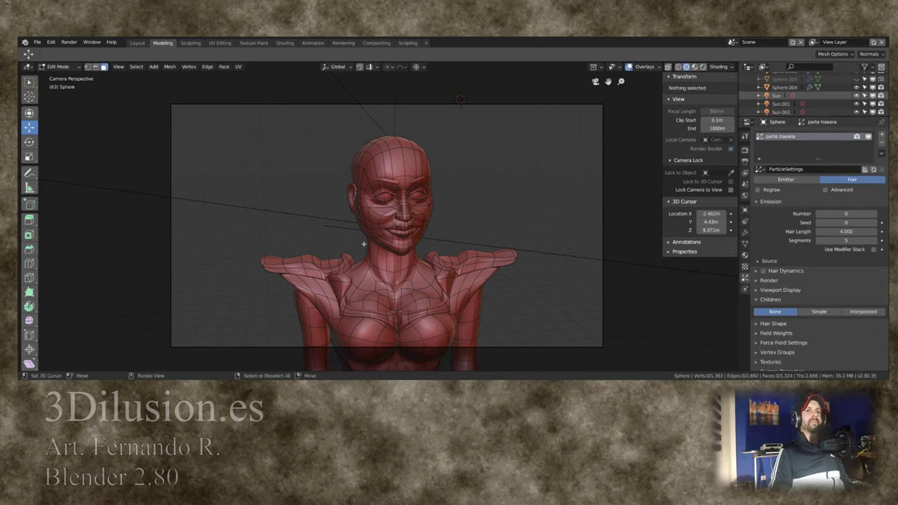
key(Tab)
middle_drag(179, 168, 61, 77)
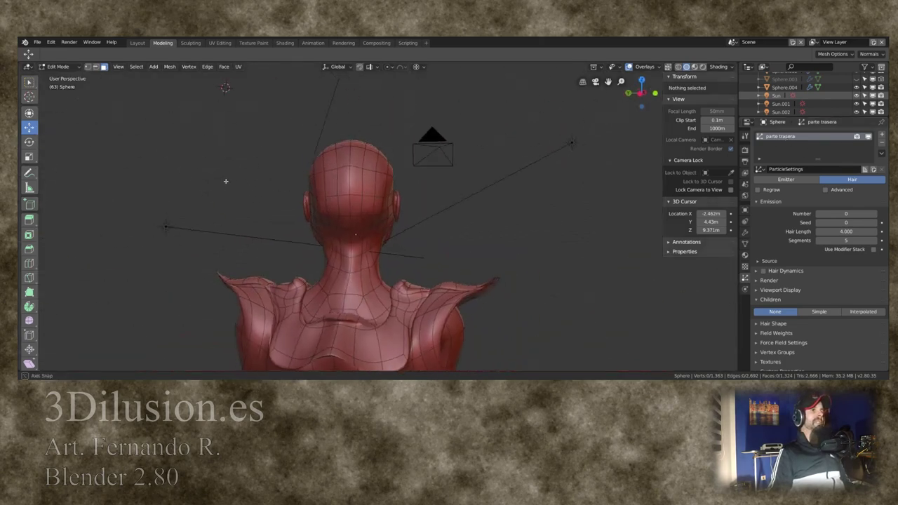
click(61, 67)
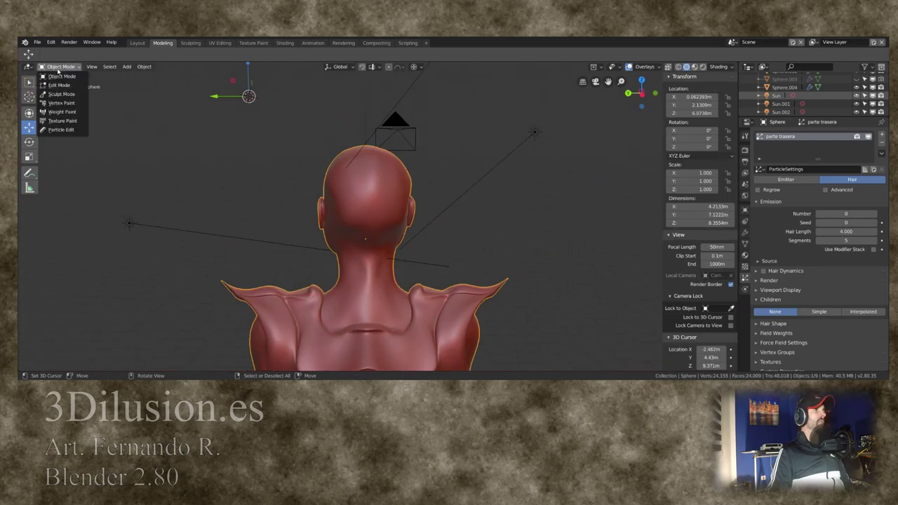
click(57, 131)
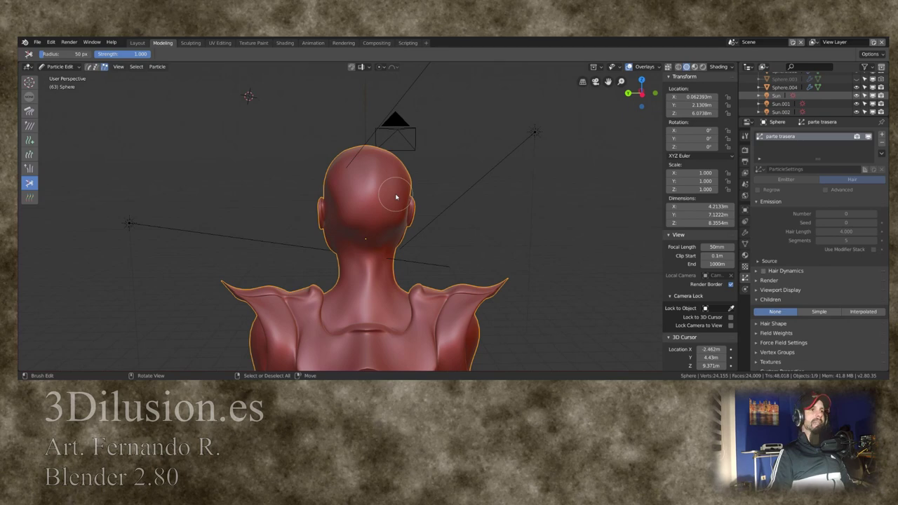
- Try out the Comb, Smooth, Add, Length, Cut, Weight and None hair brushes
mouse_move(358, 210)
middle_down()
mouse_move(366, 182)
mouse_move(400, 161)
mouse_move(374, 168)
mouse_move(424, 189)
middle_up()
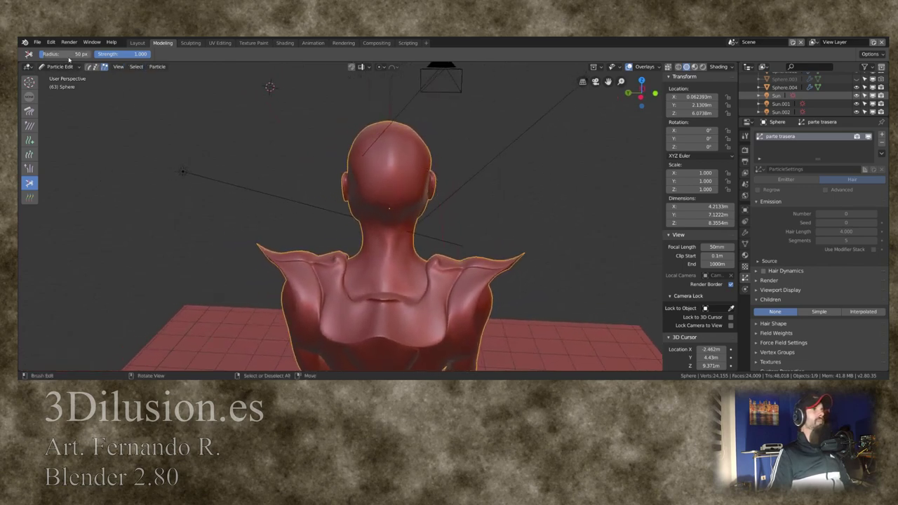
click(29, 111)
scroll(757, 365, down, 1)
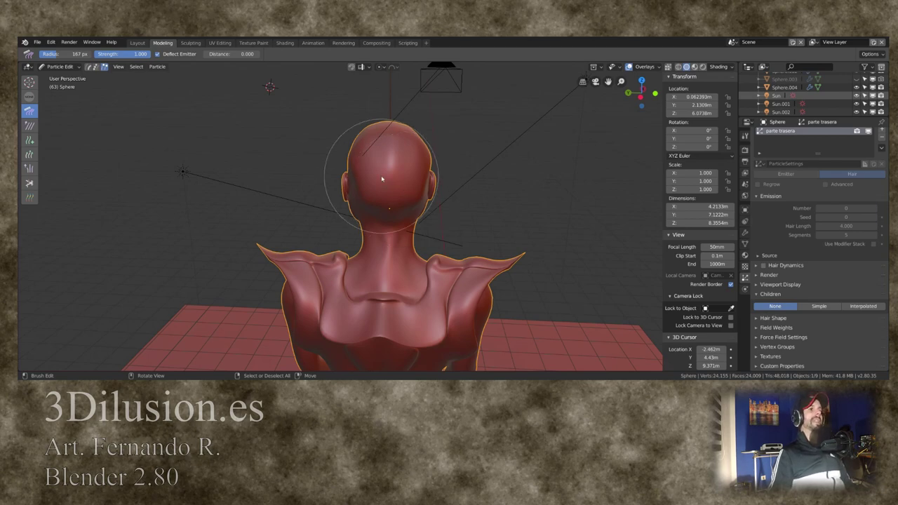
click(30, 125)
click(30, 140)
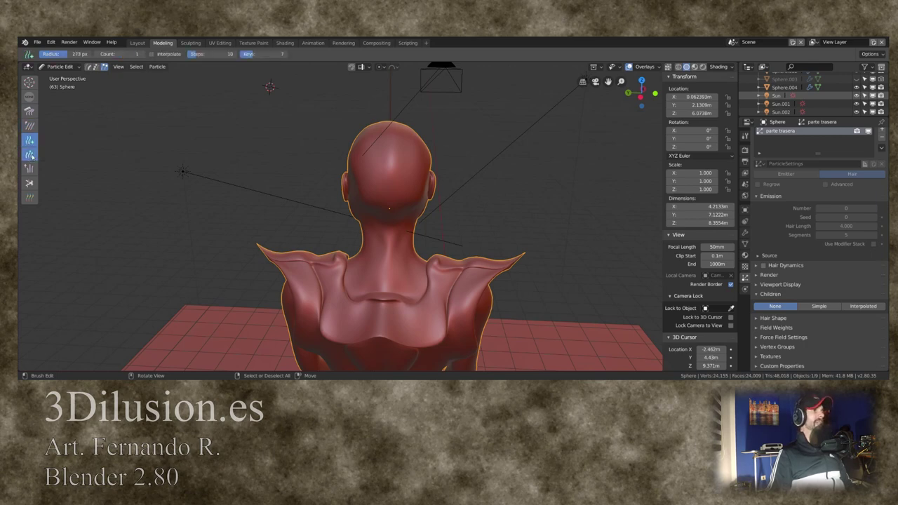
click(30, 154)
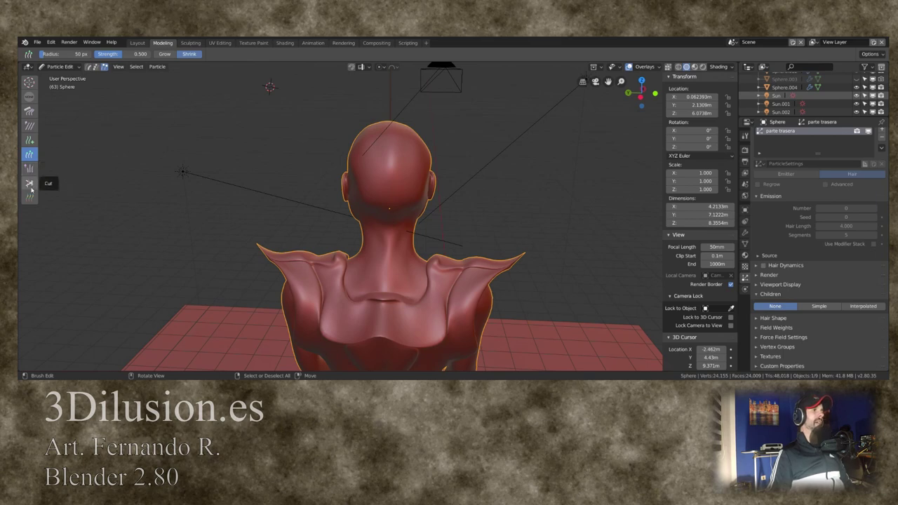
click(31, 183)
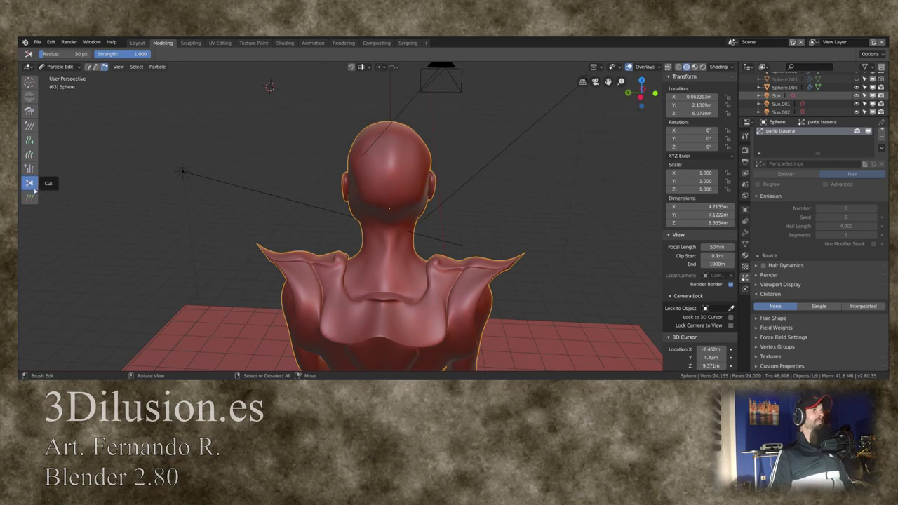
click(31, 199)
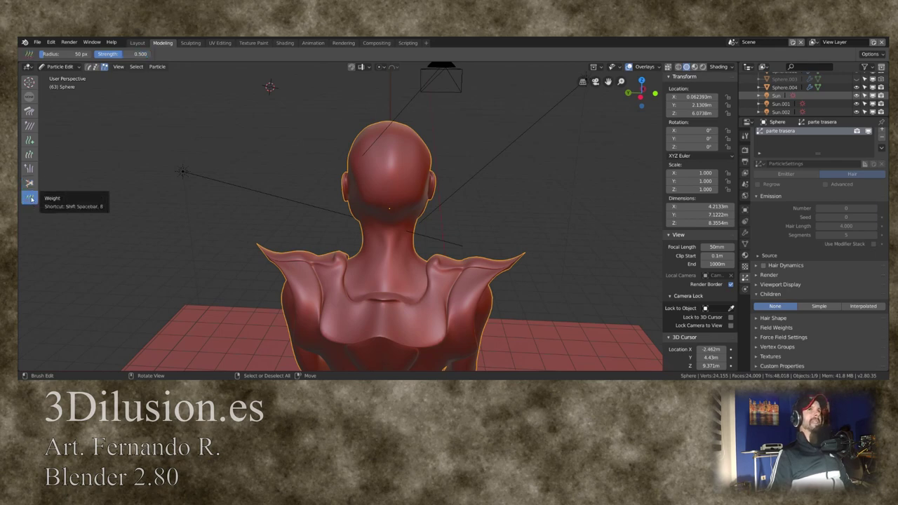
click(29, 98)
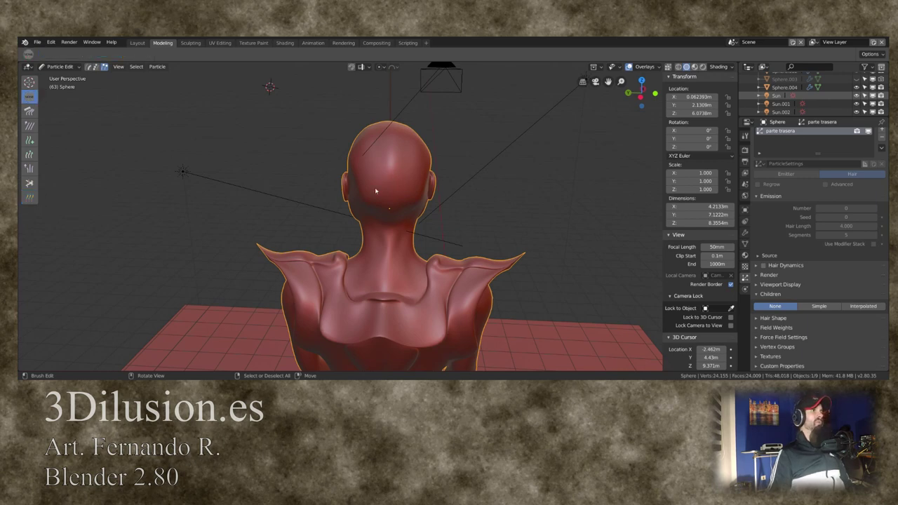
click(30, 112)
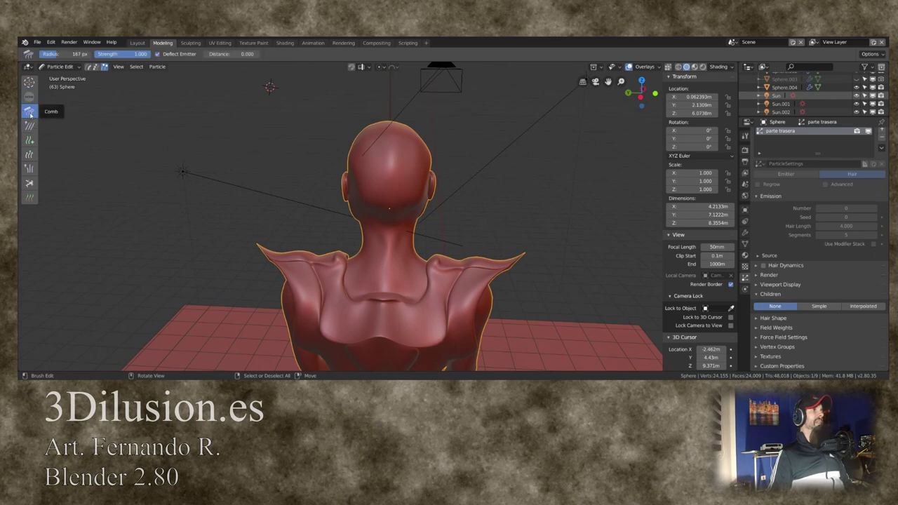
click(30, 140)
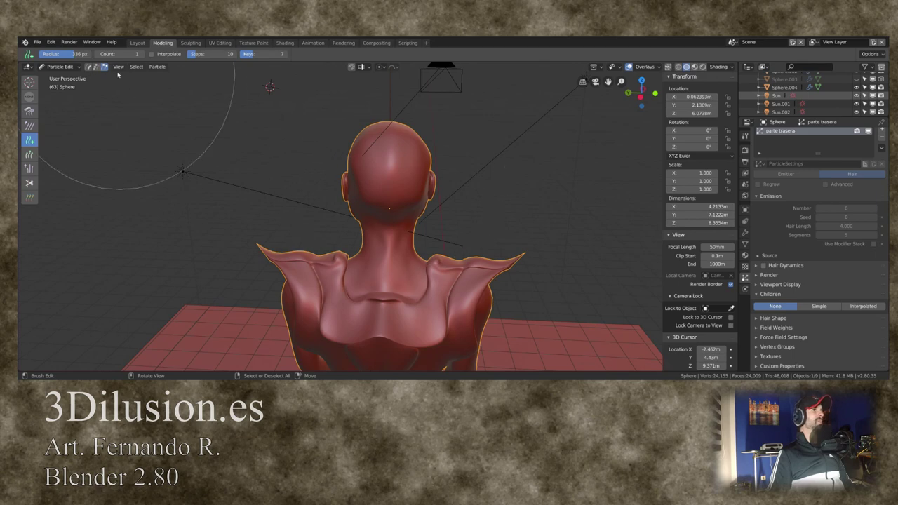
- Set the Add brush radius to 64 px and the Comb brush to 303 px radius, 0.291 strength
mouse_move(67, 54)
mouse_down()
mouse_move(51, 54)
mouse_move(72, 54)
mouse_up()
click(30, 155)
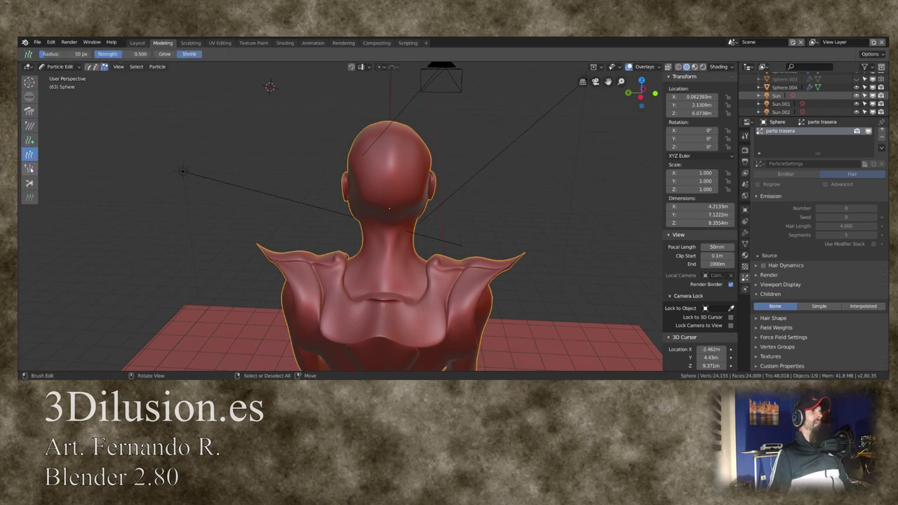
click(30, 110)
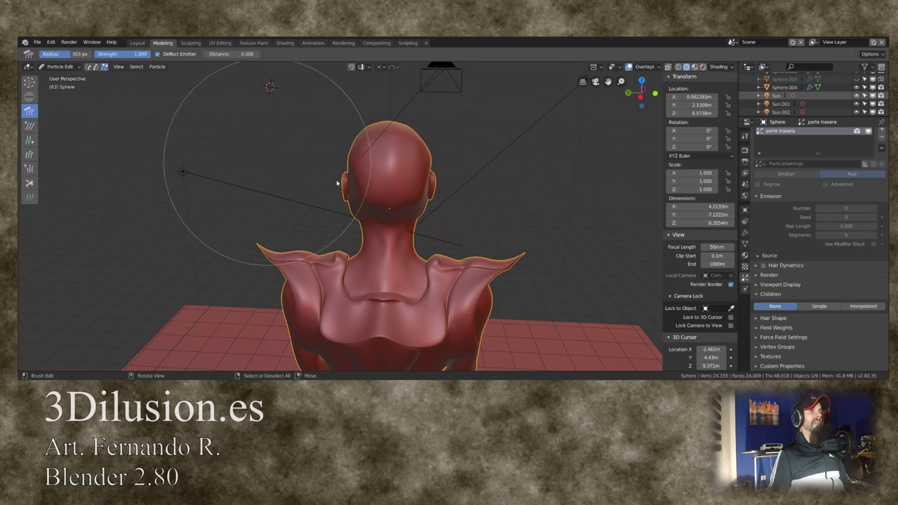
mouse_move(70, 54)
mouse_down()
mouse_move(116, 54)
mouse_move(49, 54)
mouse_up()
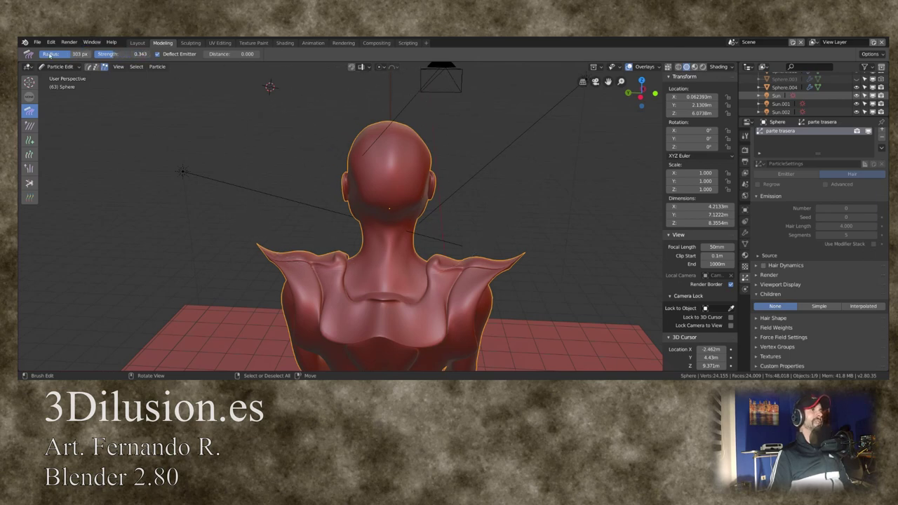
drag(129, 54, 120, 54)
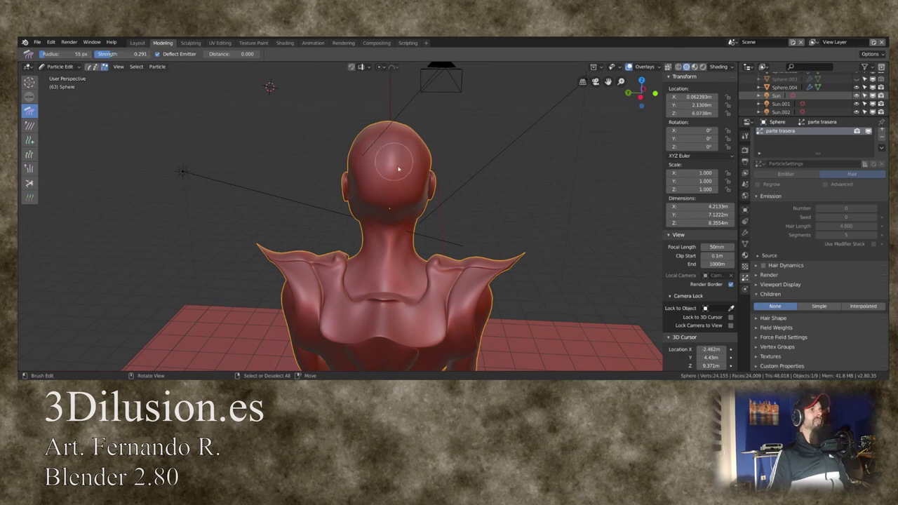
click(29, 141)
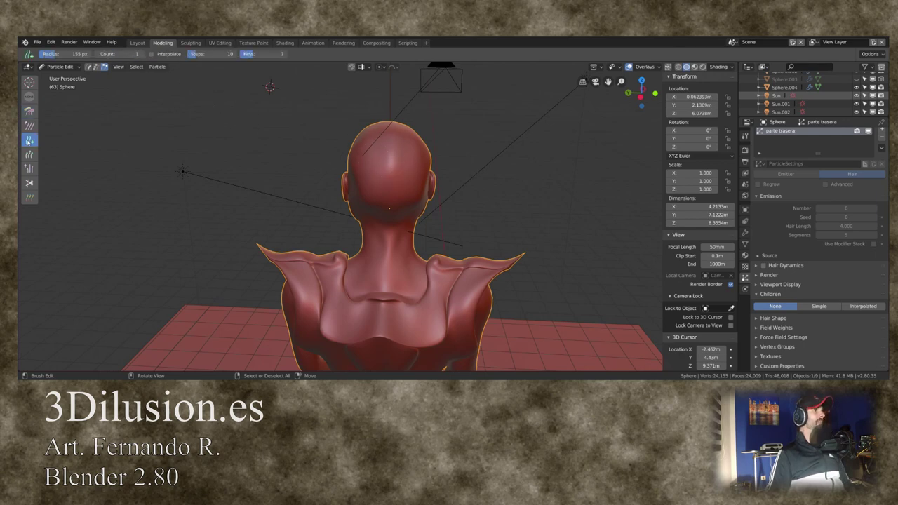
- Set the Add brush radius to 155 px, test strands at the back and nape, then set count to 1
click(63, 54)
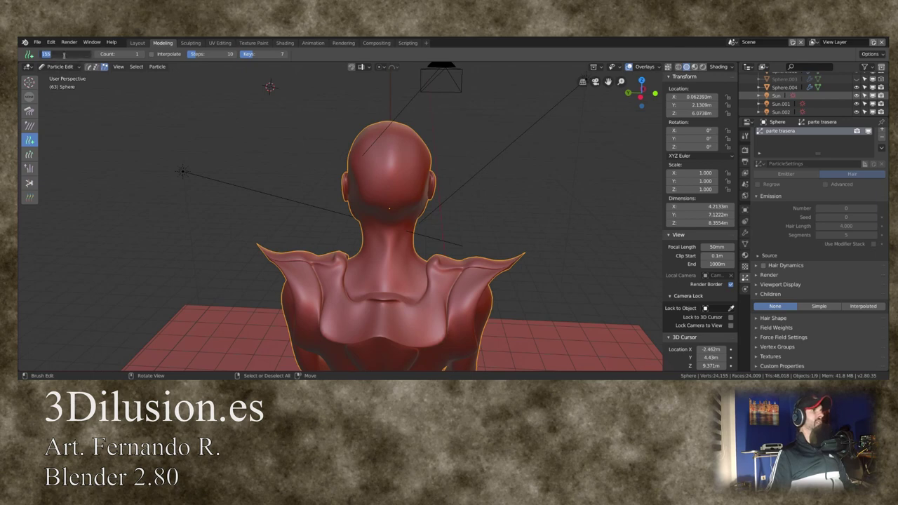
key(Return)
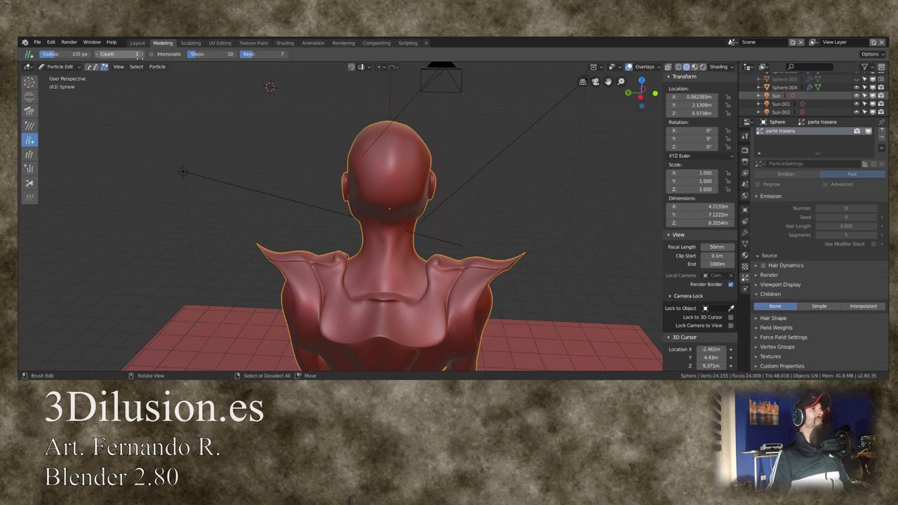
click(142, 55)
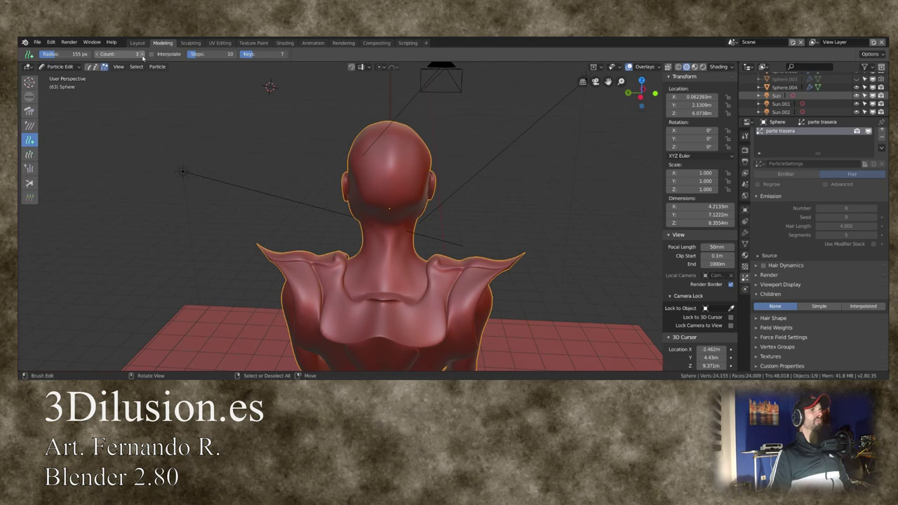
scroll(138, 73, up, 2)
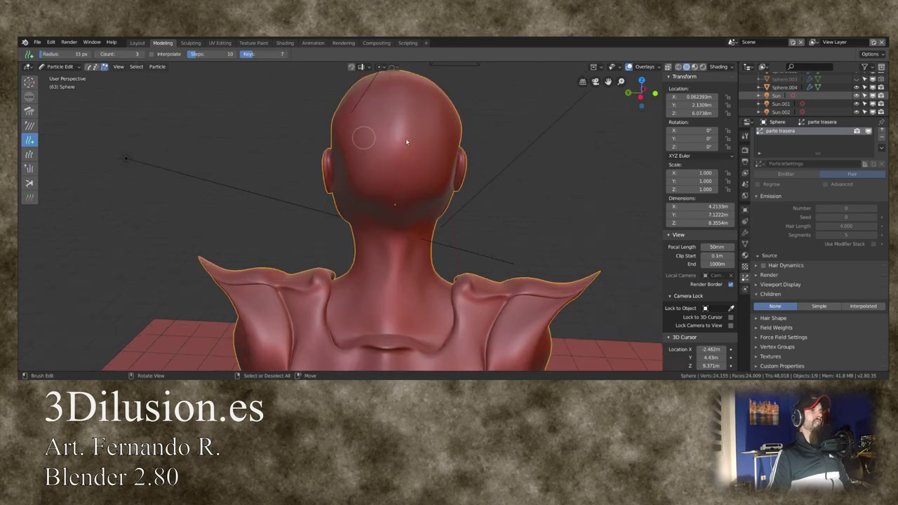
drag(405, 142, 367, 135)
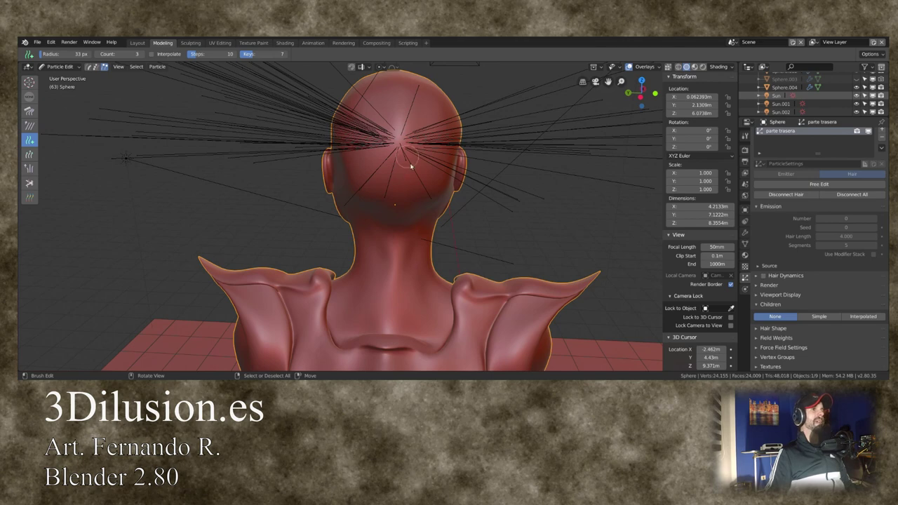
click(145, 54)
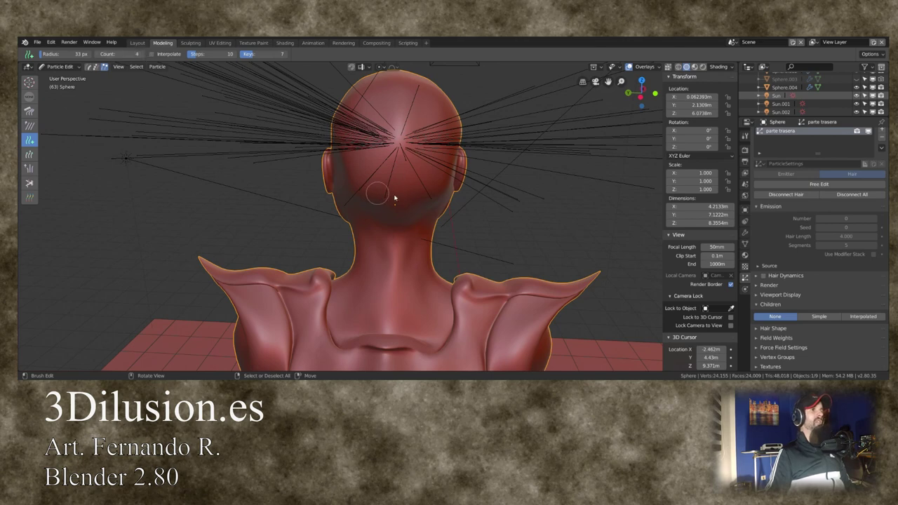
click(394, 199)
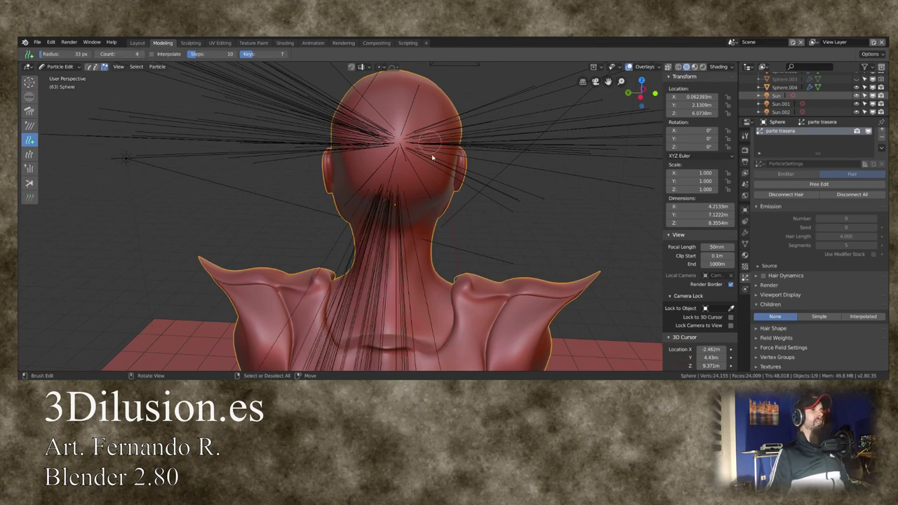
drag(126, 54, 113, 54)
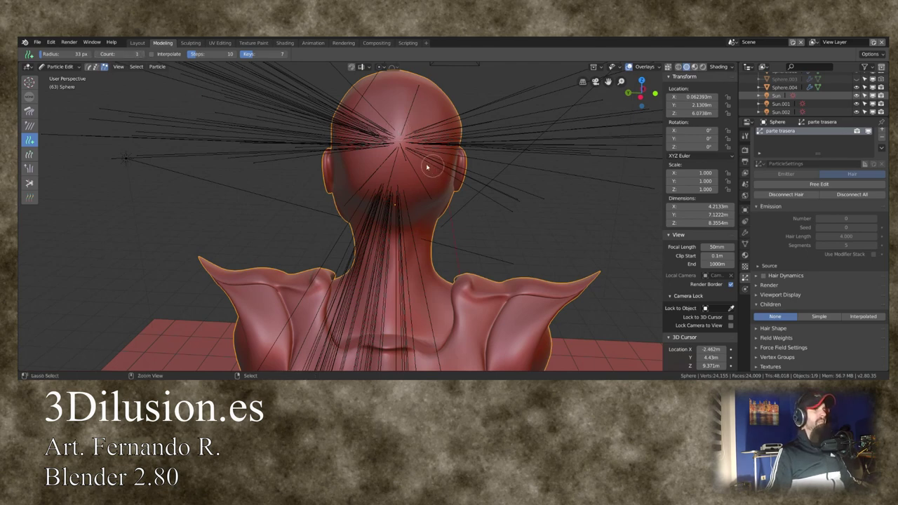
- Undo the trial strands, test adding long strands again, and undo those too
key(ctrl+z)
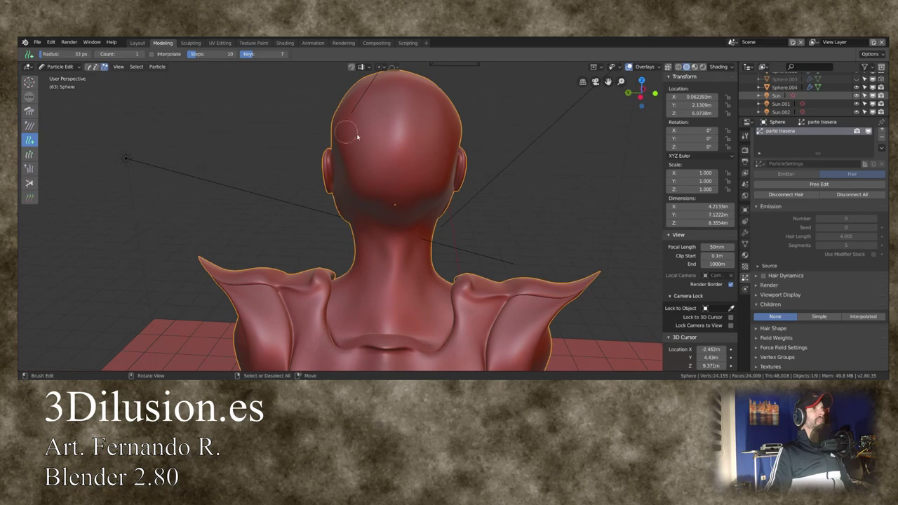
click(434, 139)
mouse_move(433, 140)
middle_down()
mouse_move(424, 179)
mouse_move(362, 148)
middle_up()
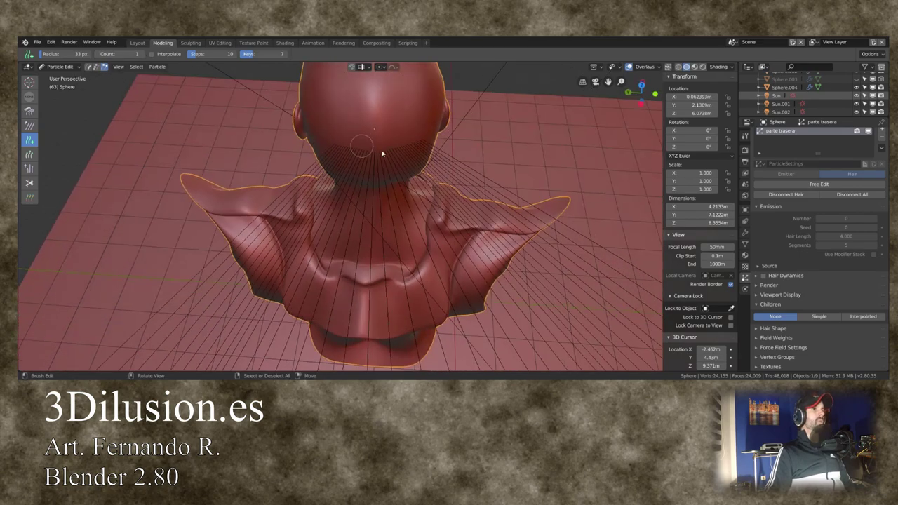
click(399, 114)
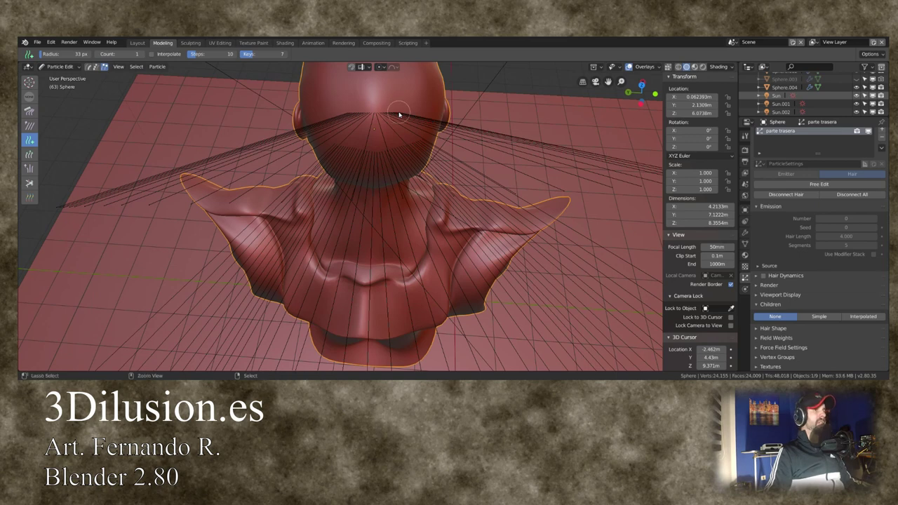
key(ctrl+z)
key(ctrl+z)
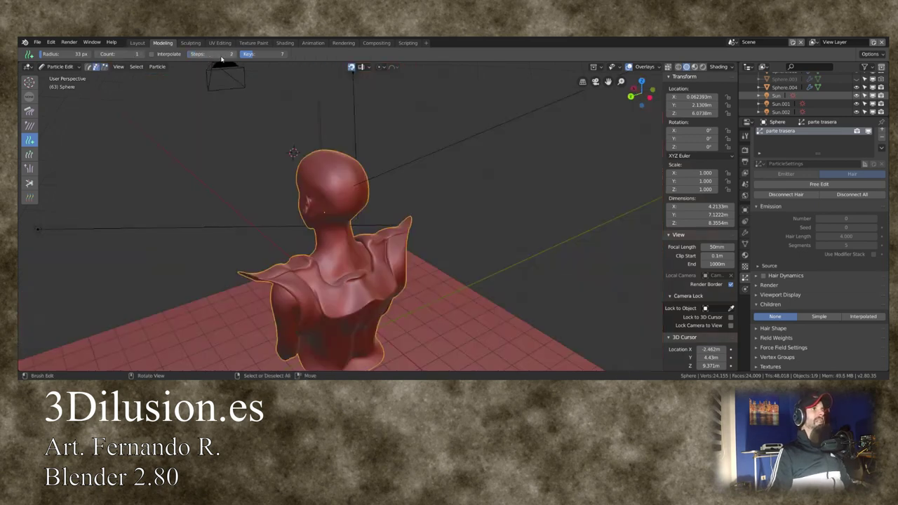
middle_drag(365, 210, 421, 203)
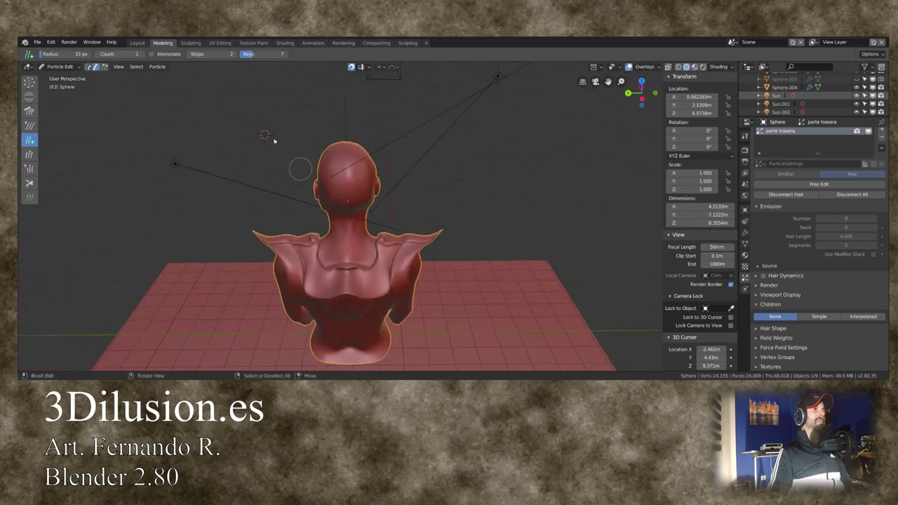
- Paint test strands with the steps lowered to 7, undoing the upright fan on top
drag(210, 54, 230, 54)
drag(355, 181, 358, 182)
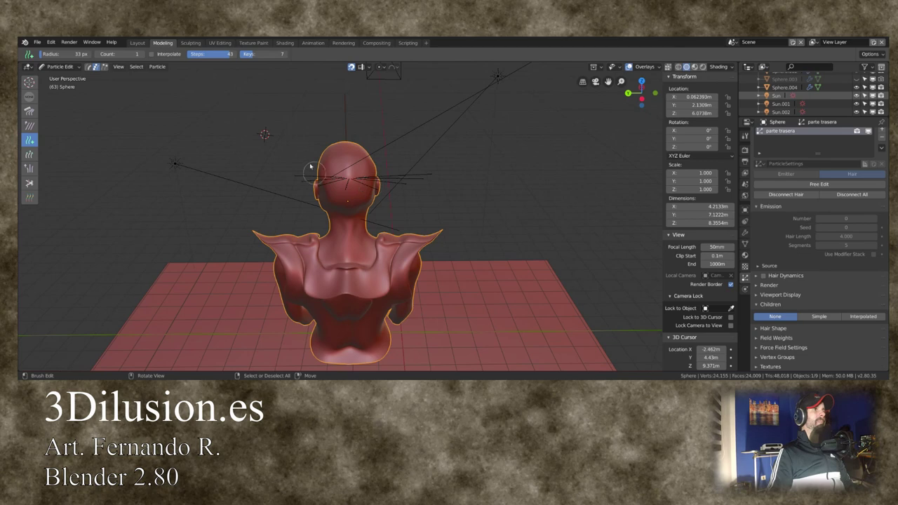
drag(214, 54, 203, 54)
drag(350, 163, 354, 163)
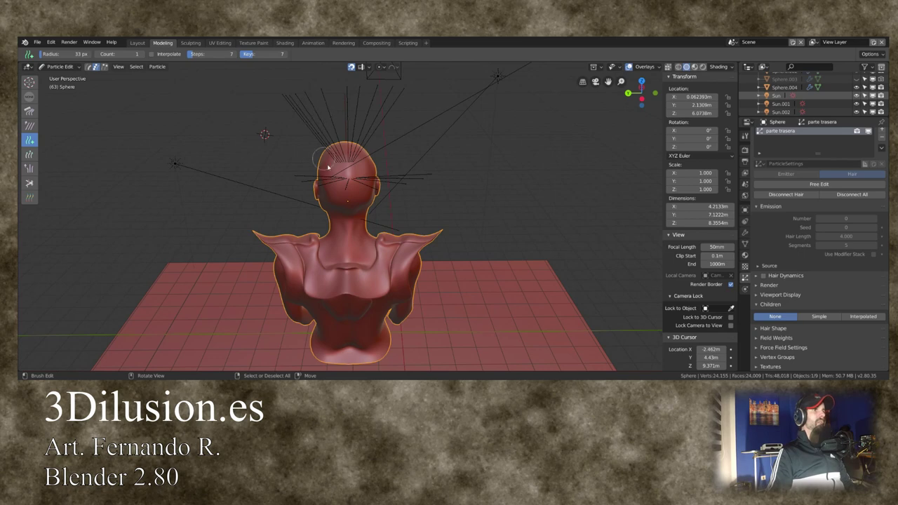
key(ctrl+z)
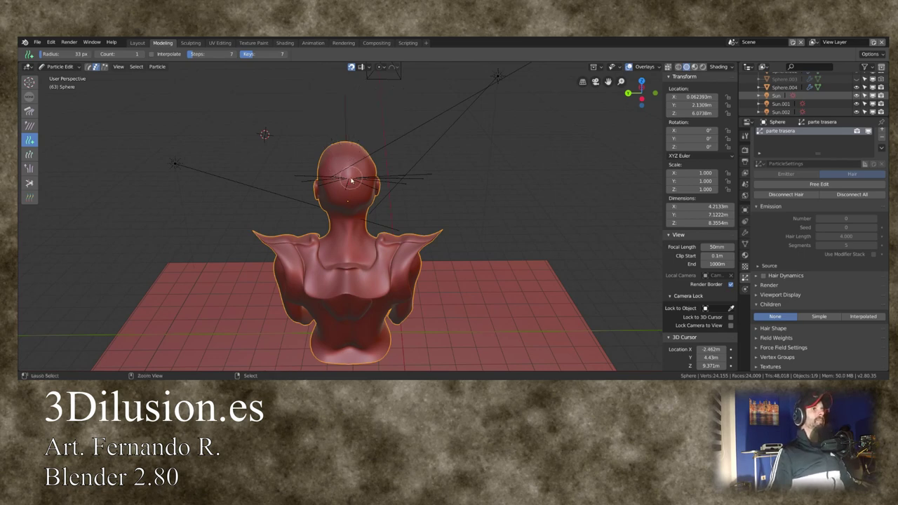
- From a rear view of the bust, set the Add brush Steps to 27
middle_drag(351, 181, 386, 190)
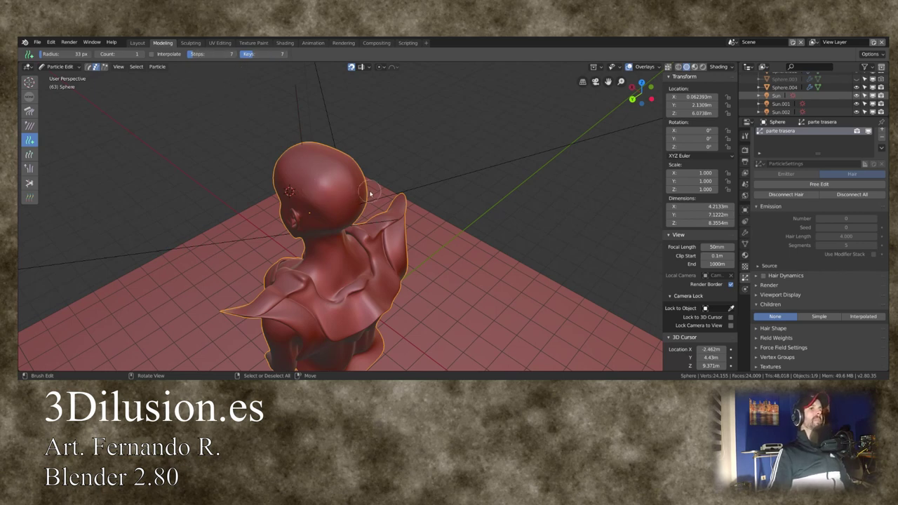
middle_drag(373, 192, 377, 171)
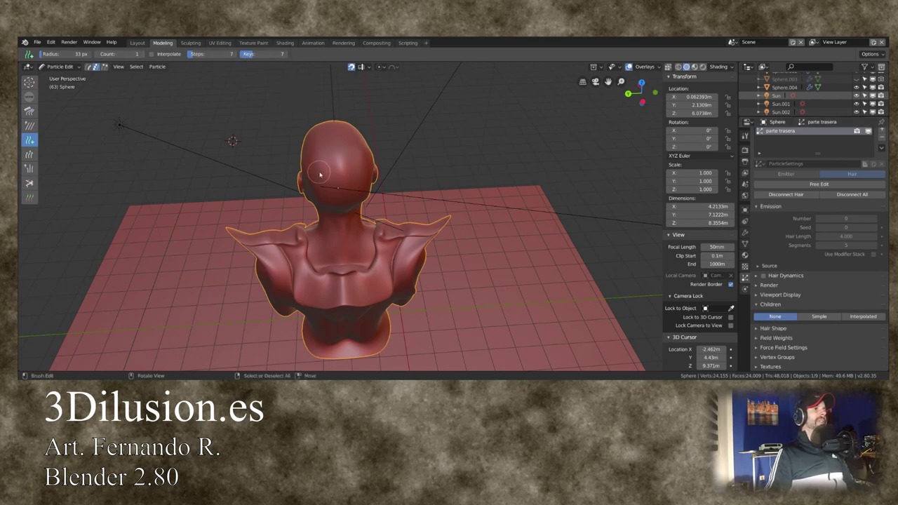
click(211, 54)
text(27)
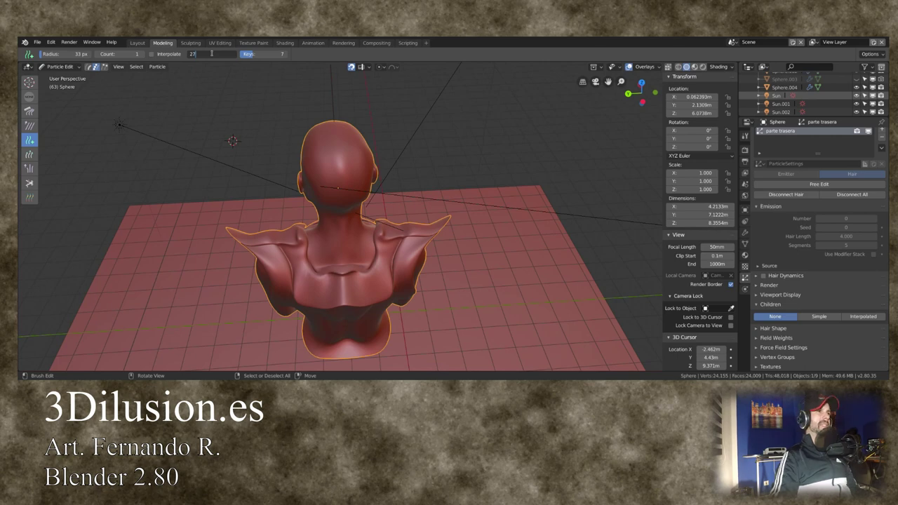
key(Return)
mouse_move(337, 211)
middle_down()
mouse_move(370, 137)
mouse_move(394, 185)
mouse_move(400, 156)
mouse_move(368, 203)
middle_up()
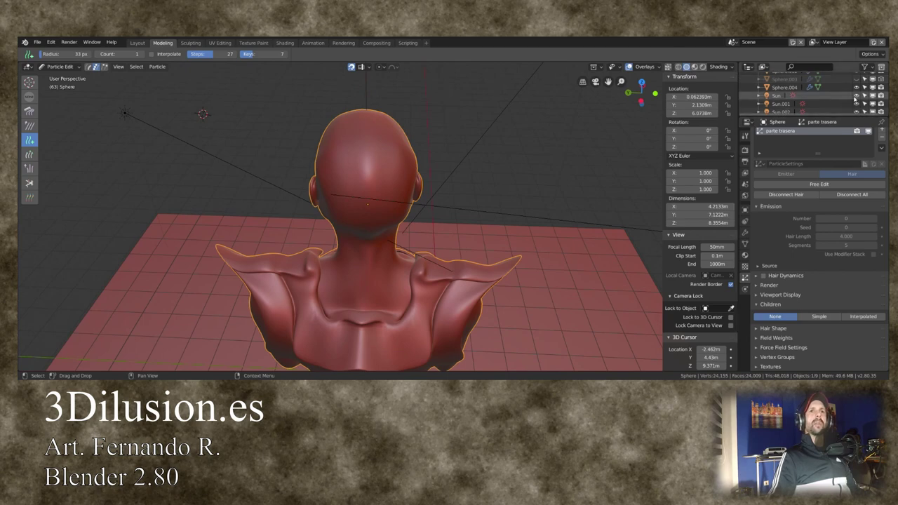
- Hide the Sun.001 lamp and grow a first fan of strands on the back of the head
click(856, 104)
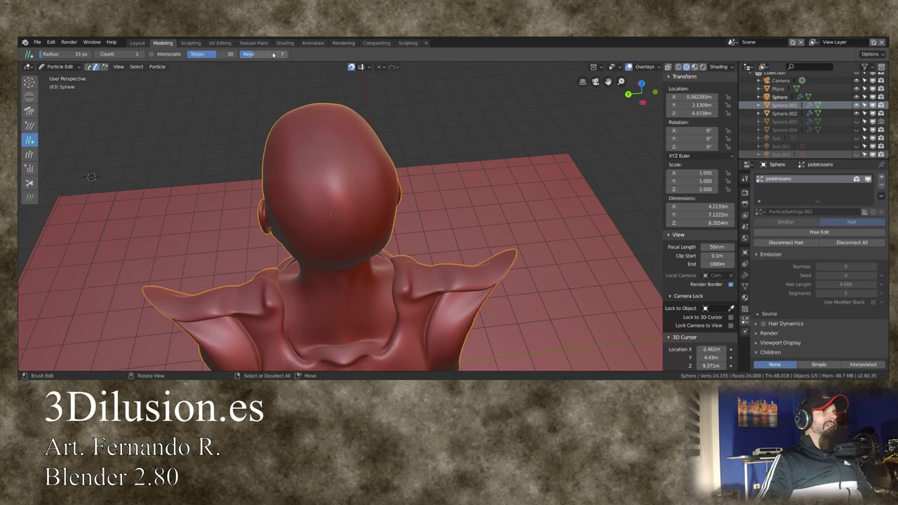
key(Return)
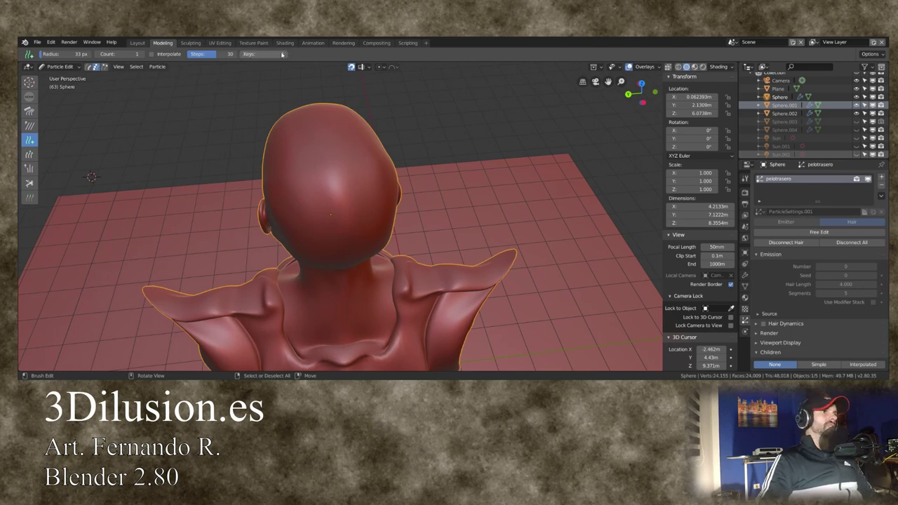
click(309, 185)
drag(340, 183, 340, 184)
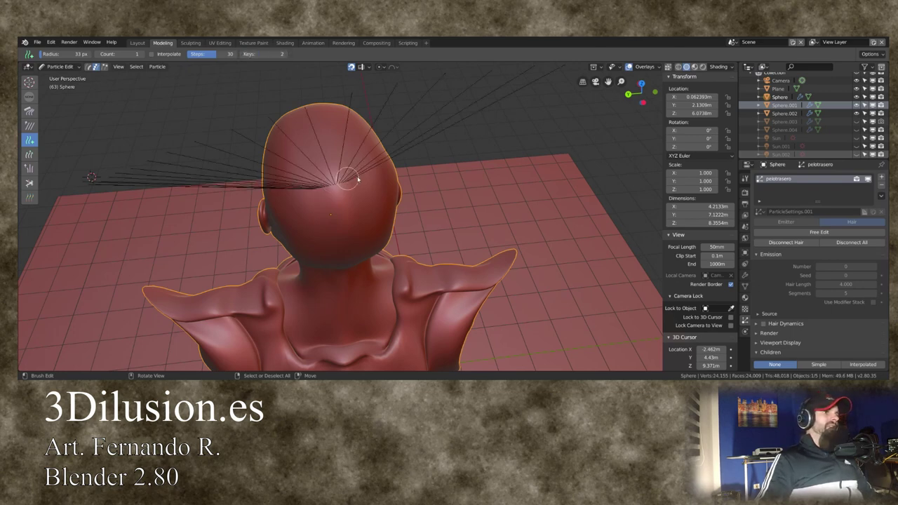
- Set Keys to 15 and add more strands around the back of the head
click(258, 56)
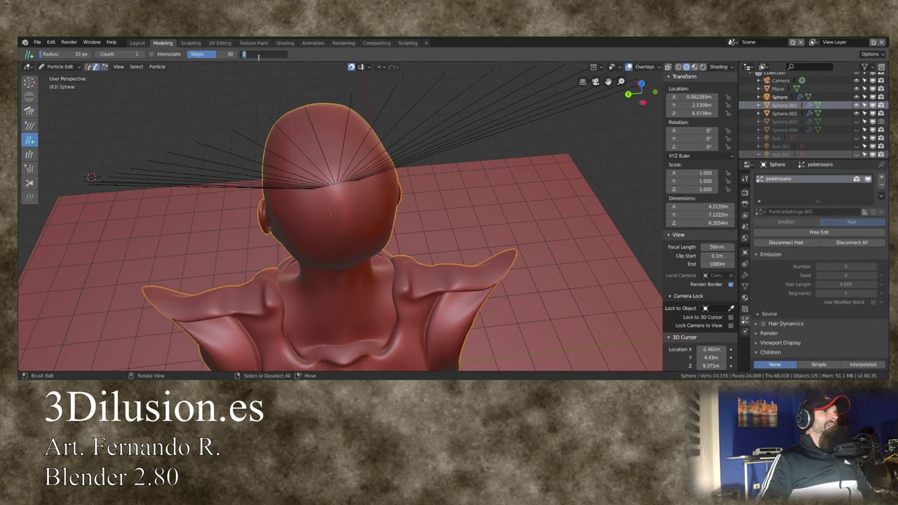
text(15)
key(Return)
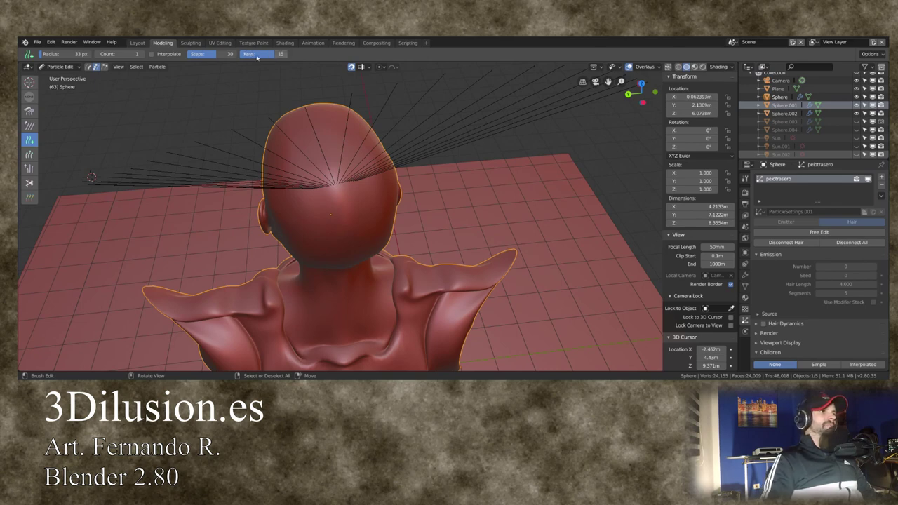
middle_drag(361, 126, 352, 205)
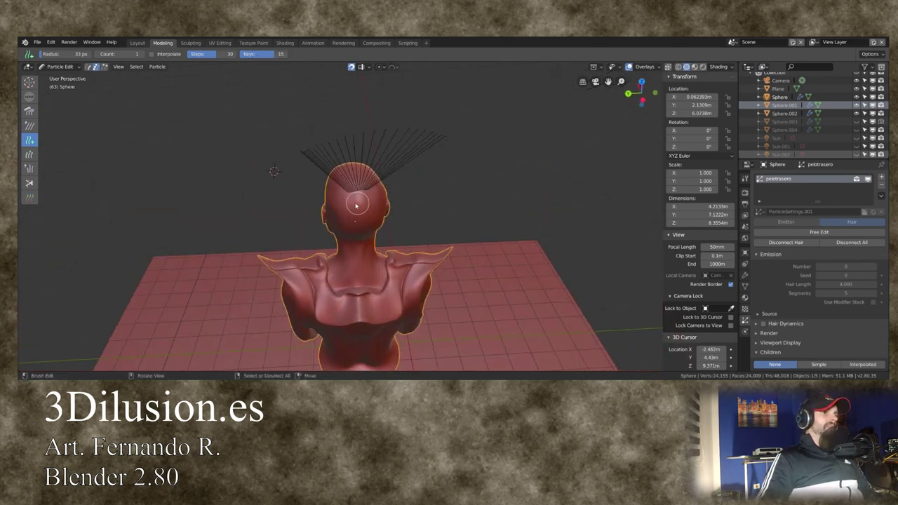
drag(352, 206, 370, 206)
mouse_move(370, 206)
middle_down()
mouse_move(379, 219)
mouse_move(437, 213)
mouse_move(360, 180)
mouse_move(482, 206)
mouse_move(471, 197)
mouse_move(477, 190)
middle_up()
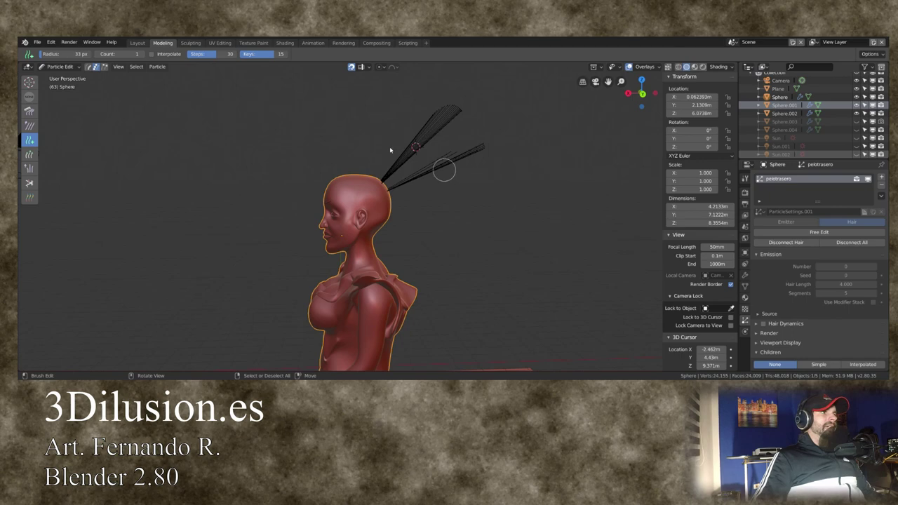
- Comb the strands with a 240 px full-strength comb, then shrink it and disable emitter deflection
click(29, 111)
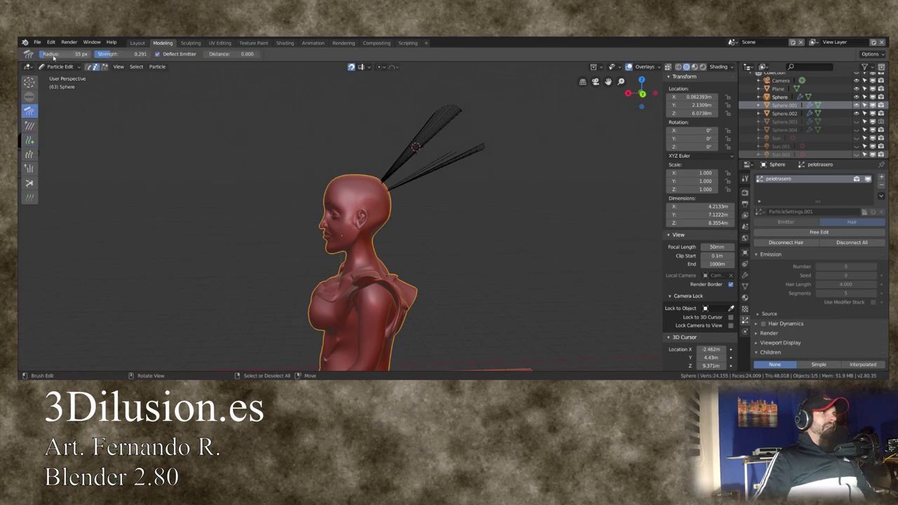
drag(73, 54, 91, 54)
mouse_move(461, 151)
mouse_down()
mouse_move(473, 161)
mouse_move(477, 206)
mouse_up()
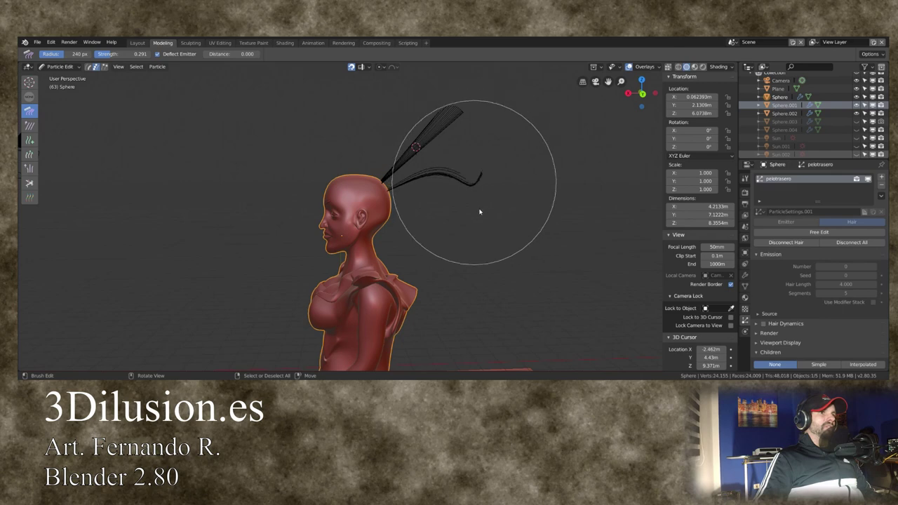
drag(433, 132, 425, 120)
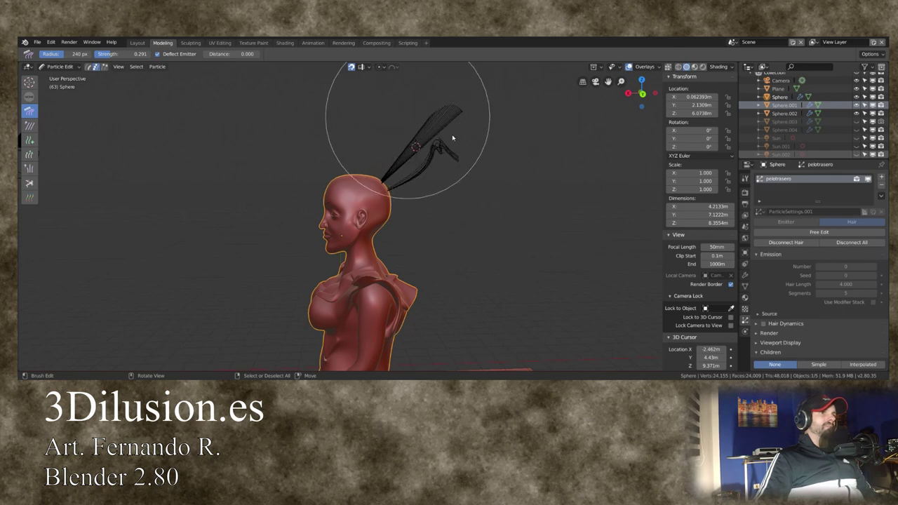
drag(465, 154, 477, 176)
drag(116, 54, 152, 54)
mouse_move(469, 147)
mouse_down()
mouse_move(497, 195)
mouse_move(489, 155)
mouse_move(491, 185)
mouse_move(422, 173)
mouse_move(561, 226)
mouse_up()
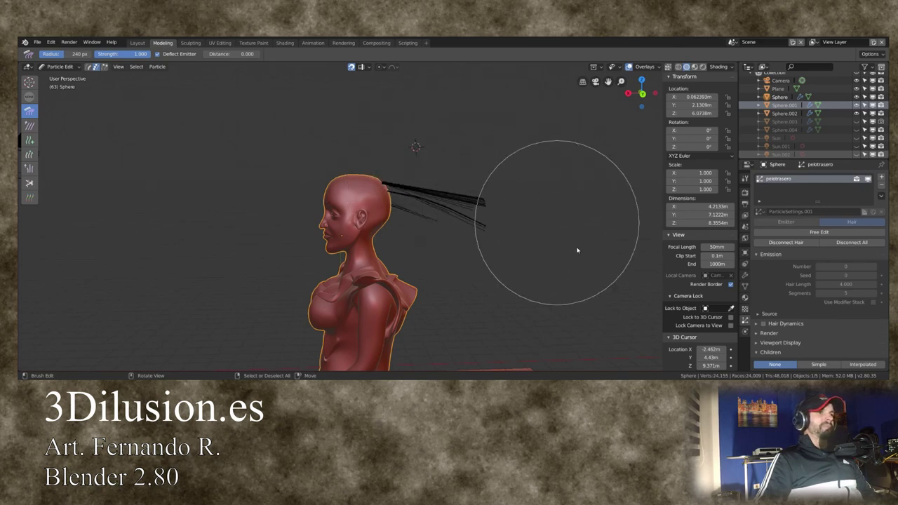
mouse_move(457, 215)
mouse_down()
mouse_move(479, 230)
mouse_move(479, 244)
mouse_move(413, 212)
mouse_up()
drag(77, 54, 51, 54)
click(162, 53)
- Comb the strand band into curves, then undo the combing to leave the head bare
mouse_move(420, 223)
mouse_down()
mouse_move(461, 204)
mouse_move(453, 223)
mouse_move(465, 227)
mouse_up()
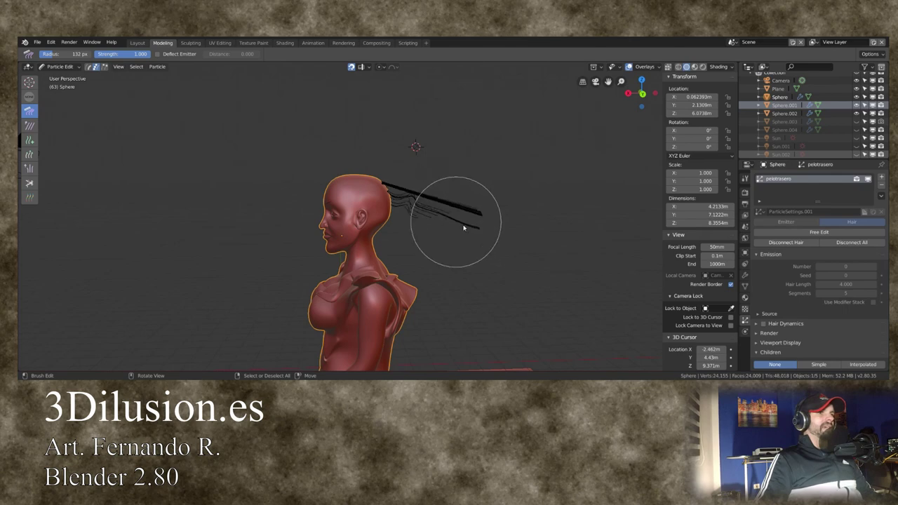
mouse_move(413, 202)
mouse_down()
mouse_move(421, 242)
mouse_move(389, 195)
mouse_up()
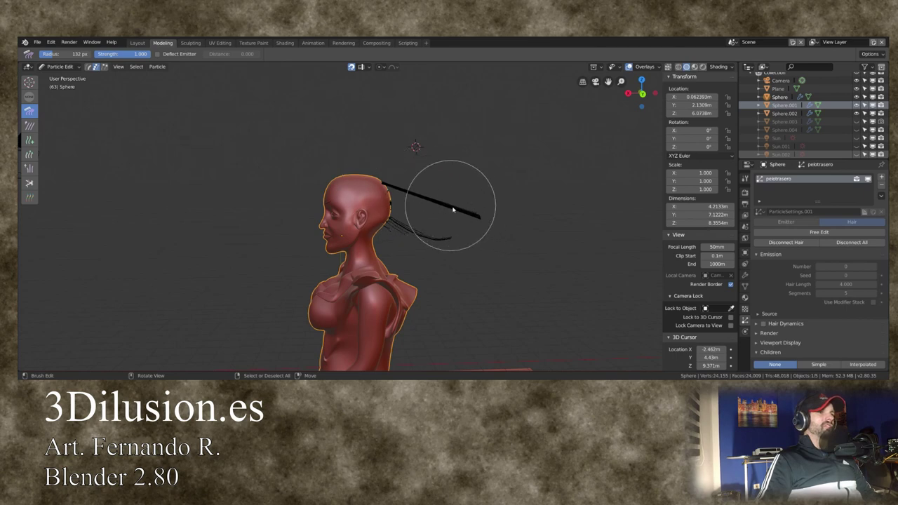
drag(475, 187, 483, 162)
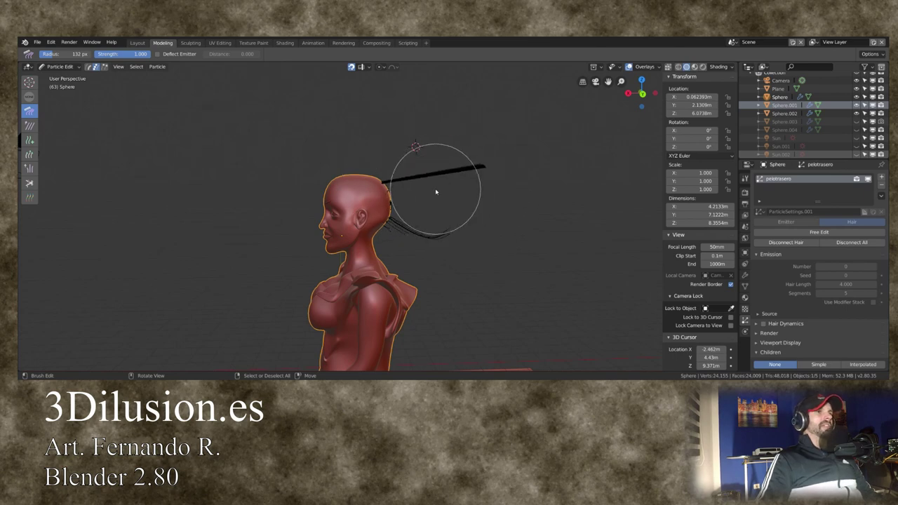
middle_drag(436, 184, 493, 223)
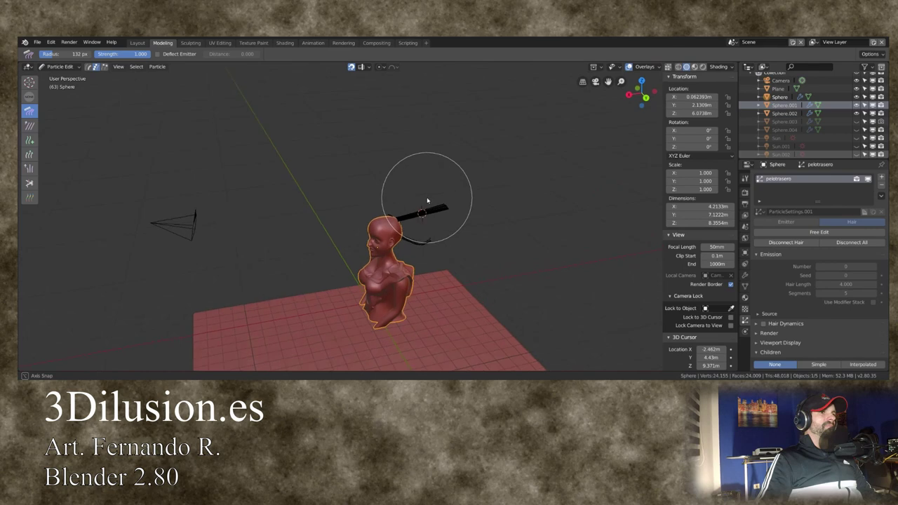
middle_drag(507, 200, 372, 251)
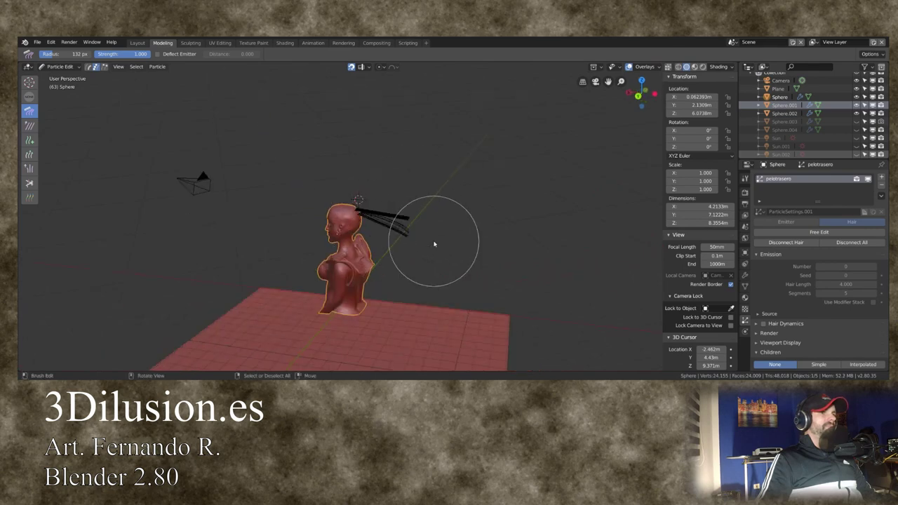
scroll(434, 244, up, 2)
scroll(421, 234, up, 2)
drag(421, 235, 345, 221)
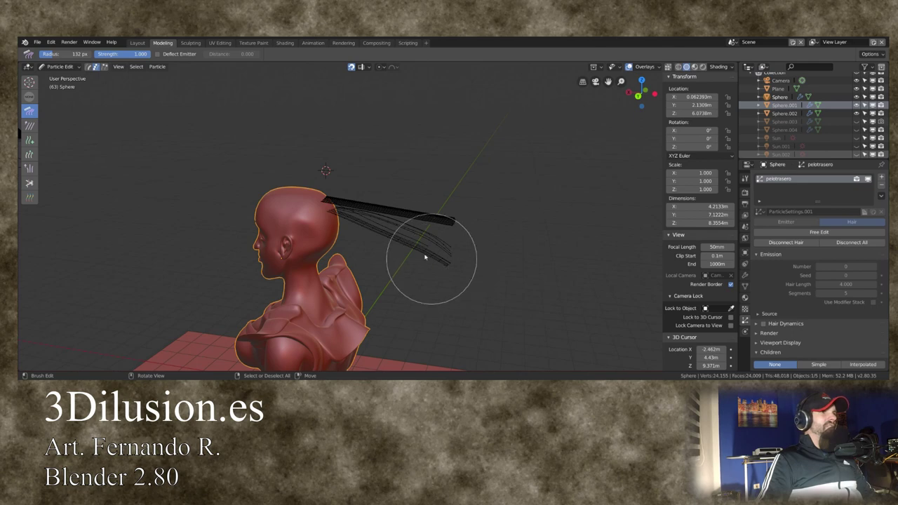
mouse_move(428, 253)
mouse_down()
mouse_move(371, 200)
mouse_move(431, 210)
mouse_move(354, 216)
mouse_up()
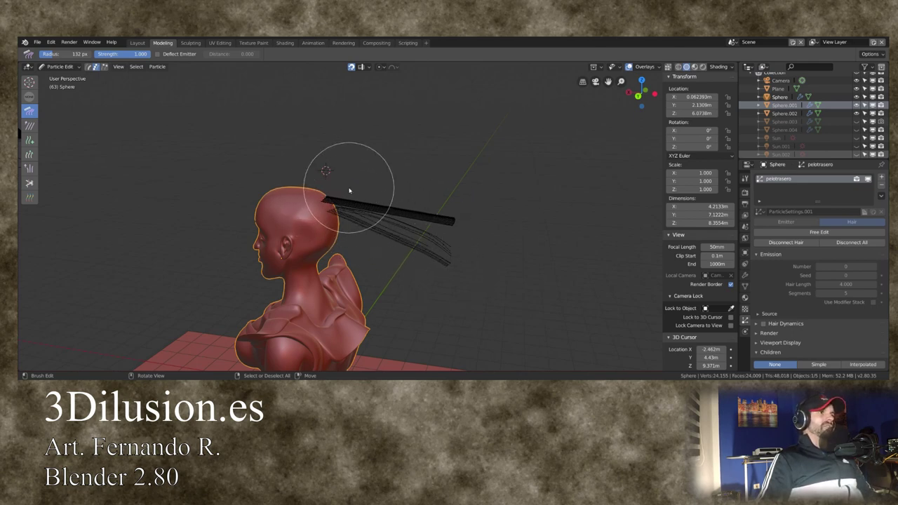
key(ctrl+z)
key(ctrl+z)
key(ctrl+z)
key(ctrl+z)
key(ctrl+z)
key(ctrl+z)
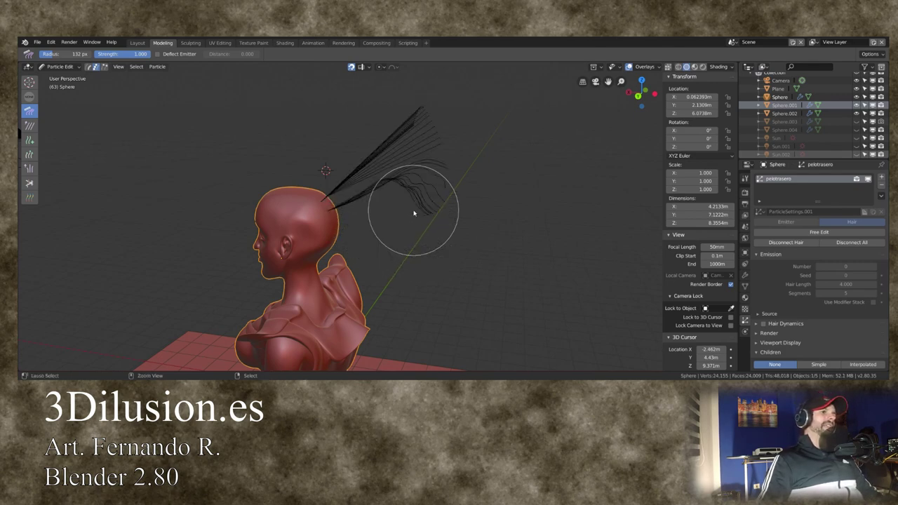
key(ctrl+z)
key(ctrl+z)
key(ctrl+z)
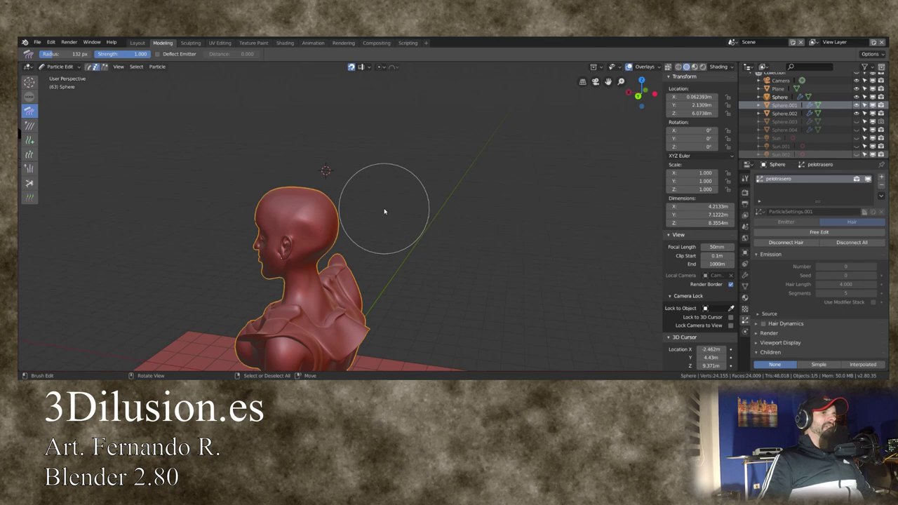
middle_drag(381, 206, 398, 209)
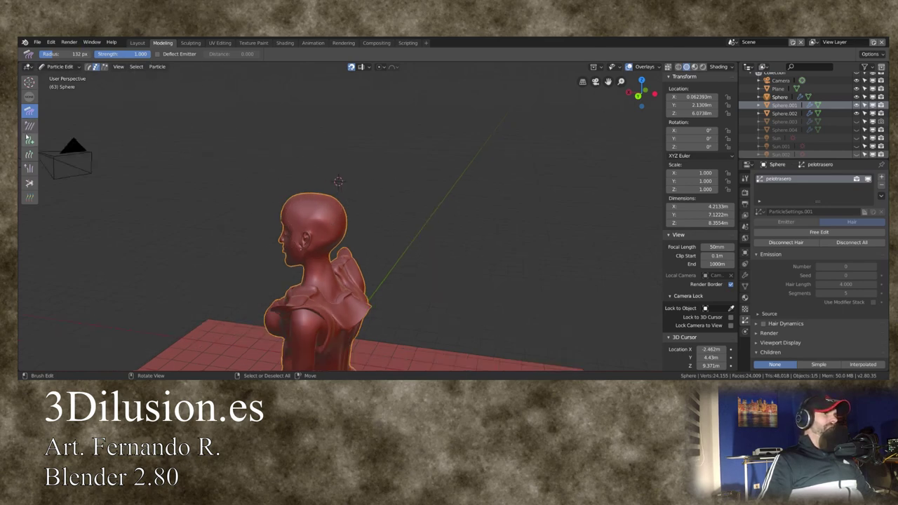
- Paint a fan of new strands across the back of the head with the Add brush
click(28, 138)
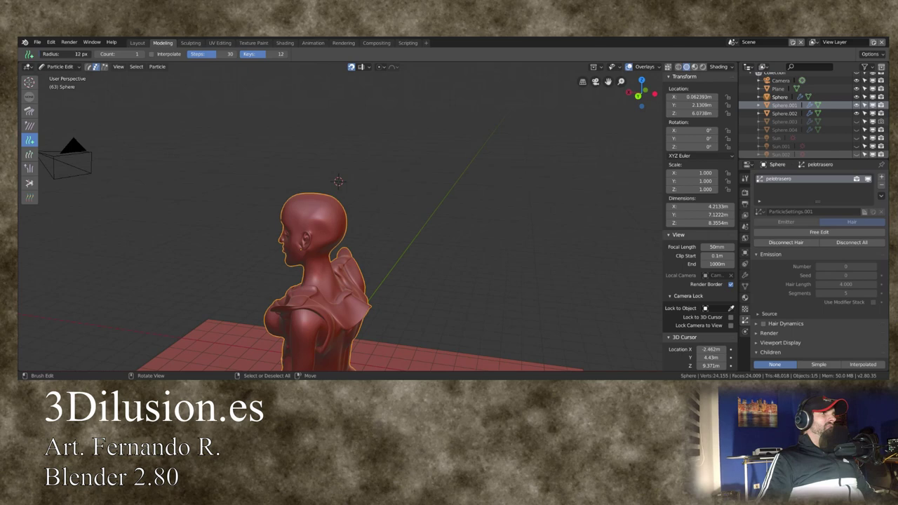
mouse_move(406, 267)
middle_down()
mouse_move(411, 256)
mouse_move(297, 250)
mouse_move(517, 237)
mouse_move(517, 245)
mouse_move(520, 230)
mouse_move(508, 245)
mouse_move(503, 232)
mouse_move(517, 232)
mouse_move(311, 226)
middle_up()
scroll(343, 231, up, 2)
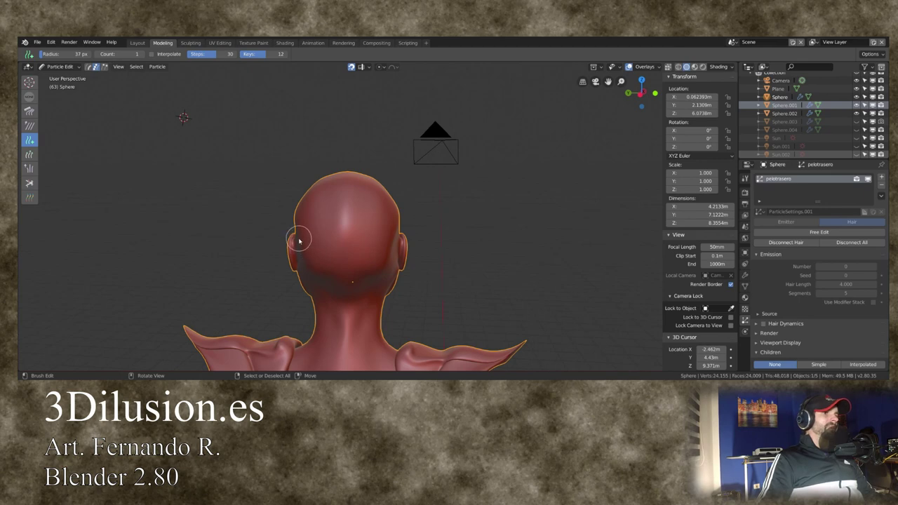
drag(317, 247, 333, 250)
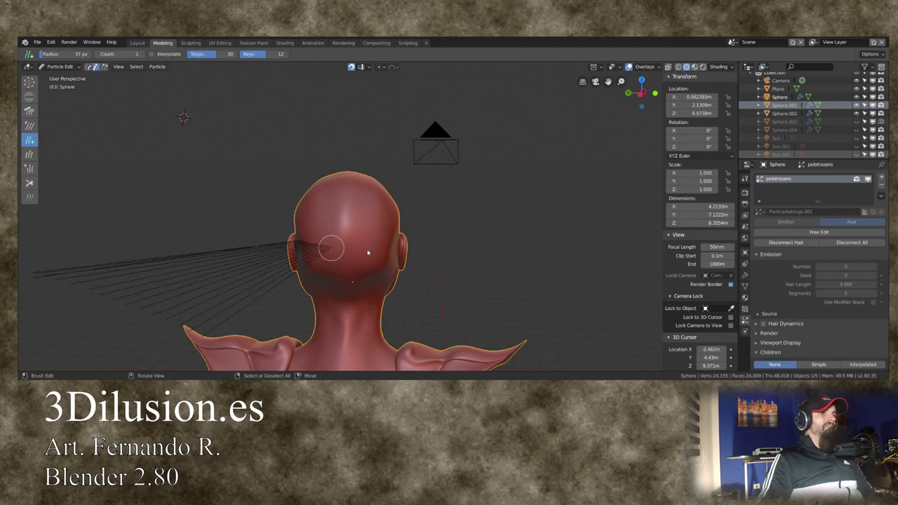
mouse_move(373, 268)
middle_down()
mouse_move(300, 260)
mouse_move(333, 262)
mouse_move(321, 217)
mouse_move(304, 222)
mouse_move(339, 259)
mouse_move(458, 261)
mouse_move(446, 257)
middle_up()
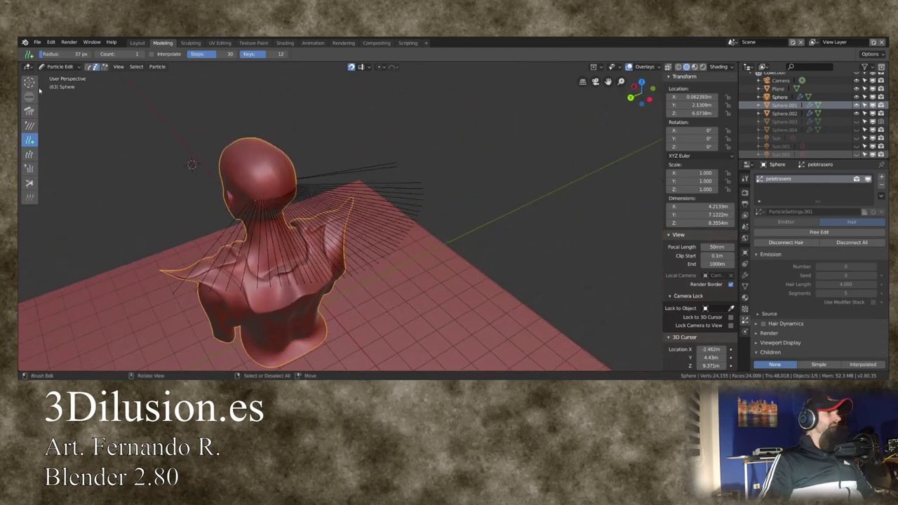
- Select the Cut brush and orbit around the bust to inspect the new hair fan
click(30, 184)
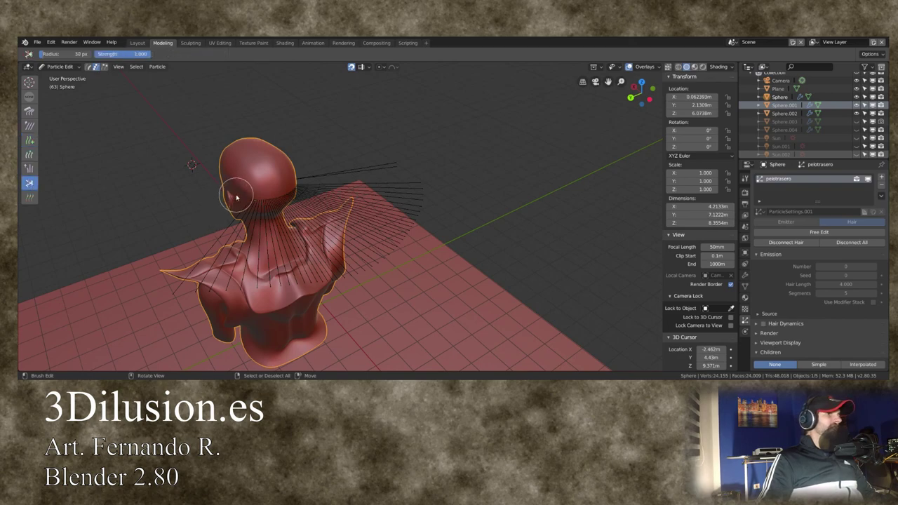
mouse_move(239, 192)
middle_down()
mouse_move(295, 181)
mouse_move(234, 170)
mouse_move(373, 192)
middle_up()
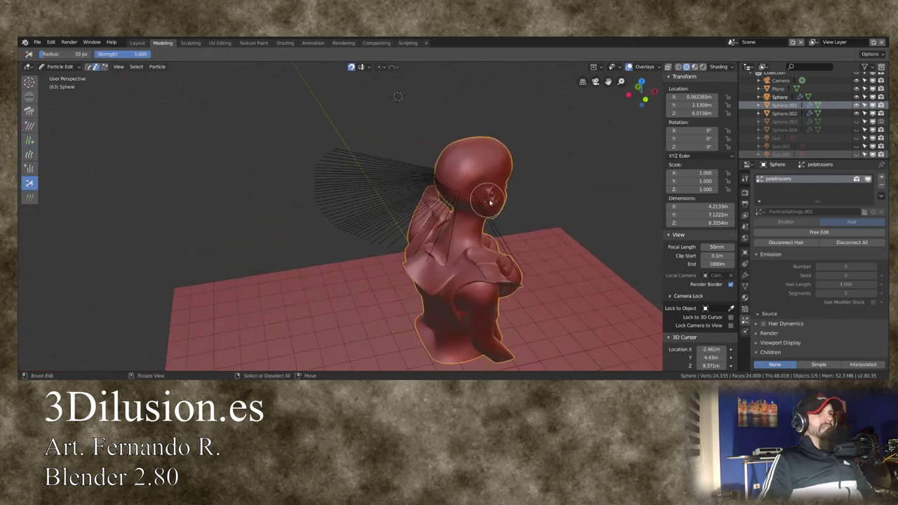
mouse_move(338, 204)
middle_down()
mouse_move(425, 209)
mouse_move(196, 200)
middle_up()
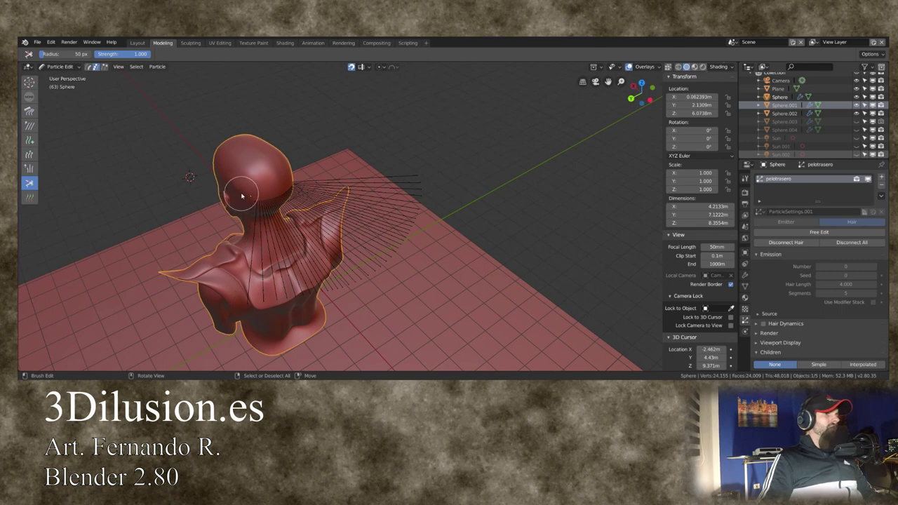
mouse_move(356, 185)
middle_down()
mouse_move(332, 144)
mouse_move(315, 136)
mouse_move(399, 134)
mouse_move(266, 176)
mouse_move(204, 145)
mouse_move(217, 126)
mouse_move(273, 146)
mouse_move(386, 151)
middle_up()
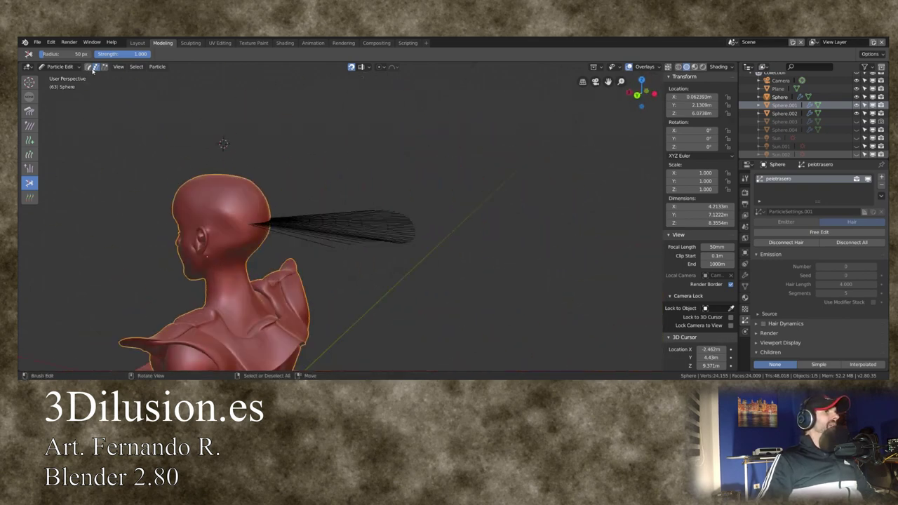
middle_drag(127, 102, 161, 131)
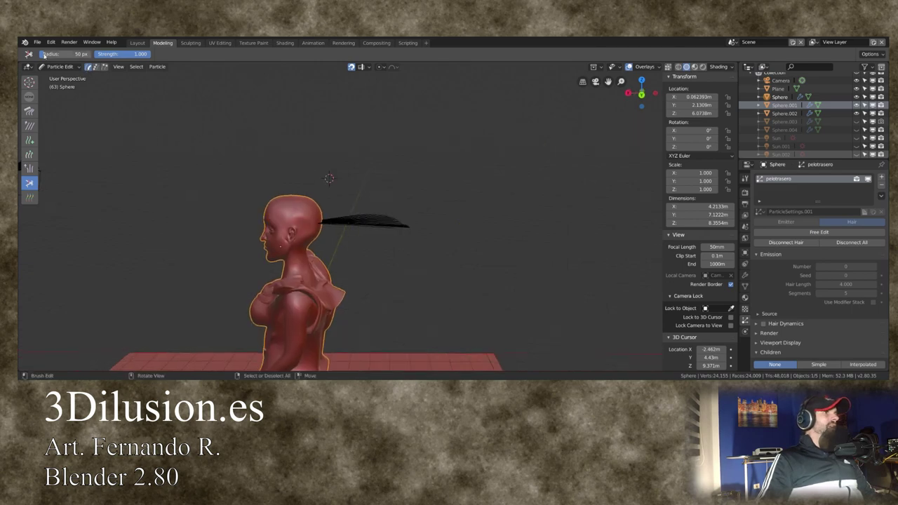
- Comb the jutting strands down into a ponytail behind the neck, refining it in orthographic side view
click(29, 110)
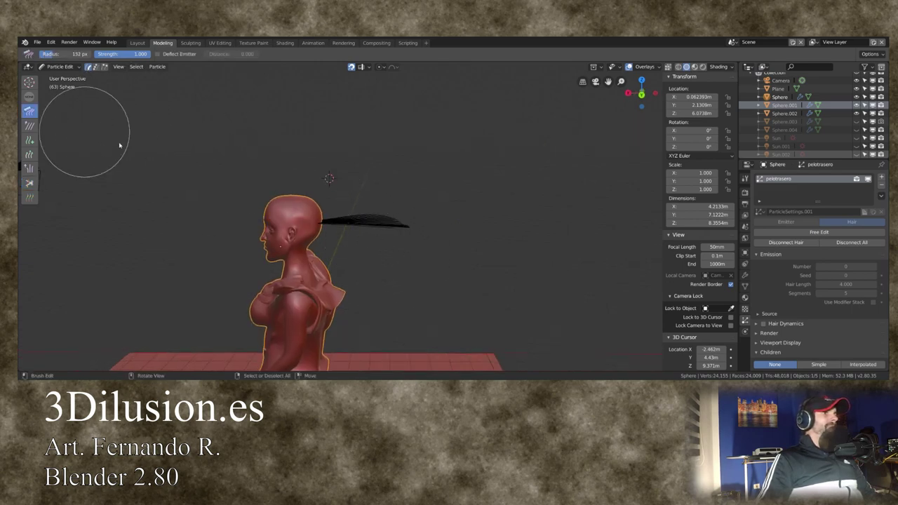
drag(379, 235, 367, 262)
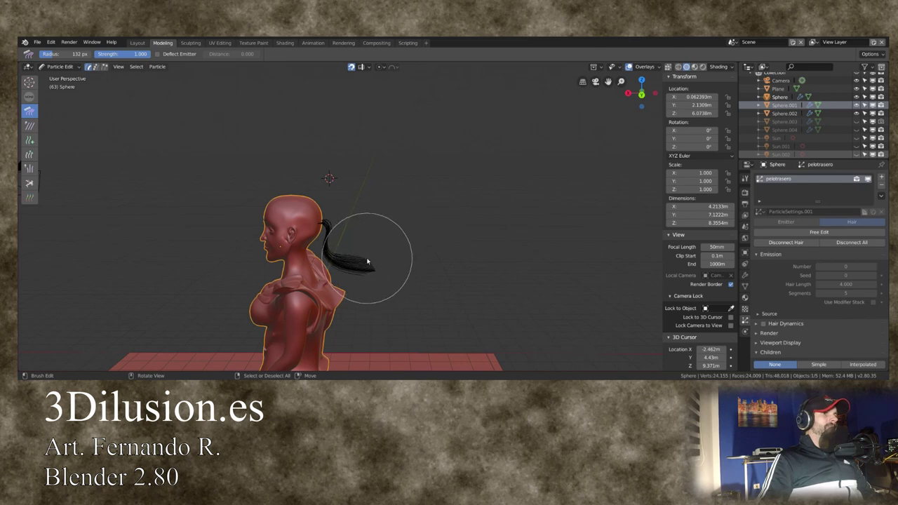
drag(362, 261, 362, 261)
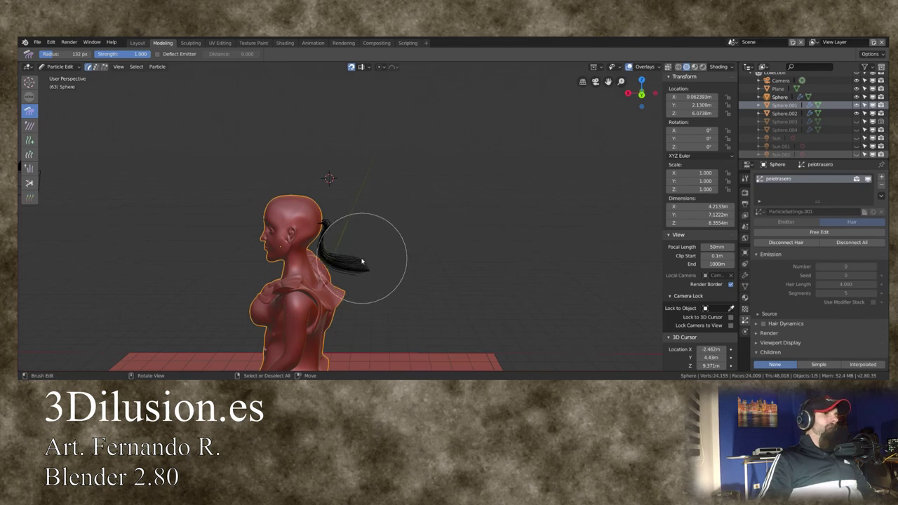
middle_drag(364, 263, 419, 178)
scroll(420, 178, up, 2)
key(KP_3)
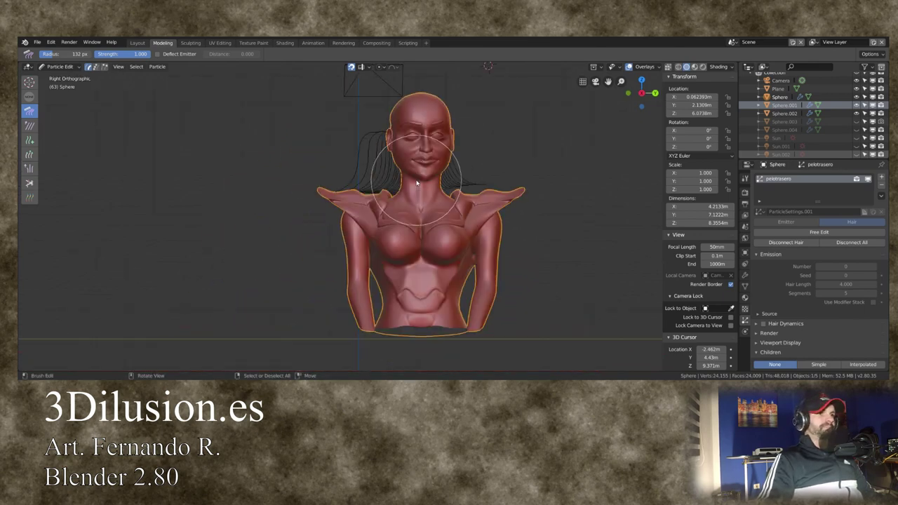
key(KP_1)
mouse_move(417, 182)
mouse_down()
mouse_move(315, 200)
mouse_move(351, 190)
mouse_move(297, 221)
mouse_move(347, 184)
mouse_move(345, 191)
mouse_up()
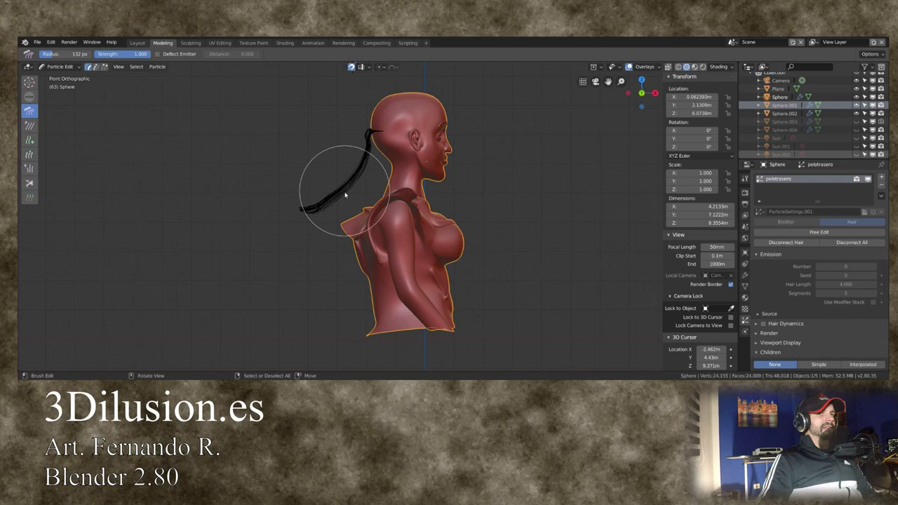
mouse_move(339, 201)
mouse_down()
mouse_move(327, 203)
mouse_move(359, 170)
mouse_move(331, 172)
mouse_move(358, 191)
mouse_move(372, 141)
mouse_move(347, 189)
mouse_up()
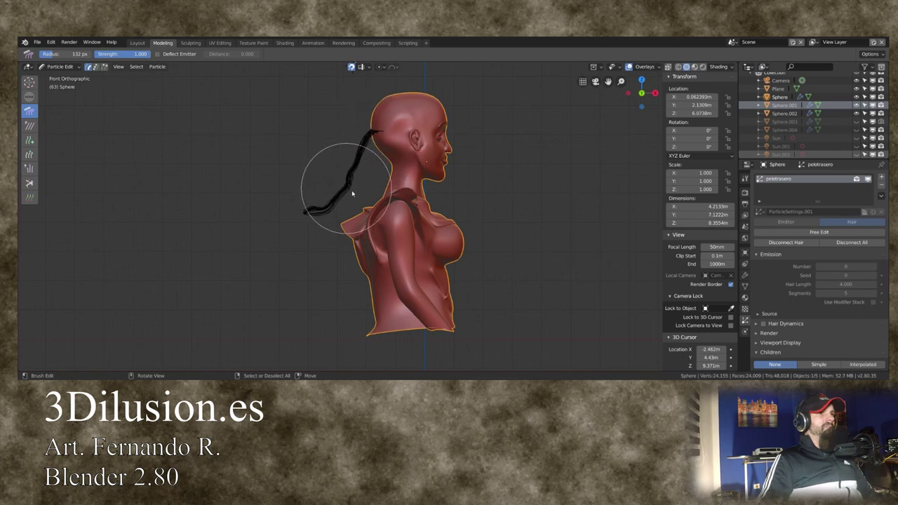
middle_drag(301, 170, 376, 182)
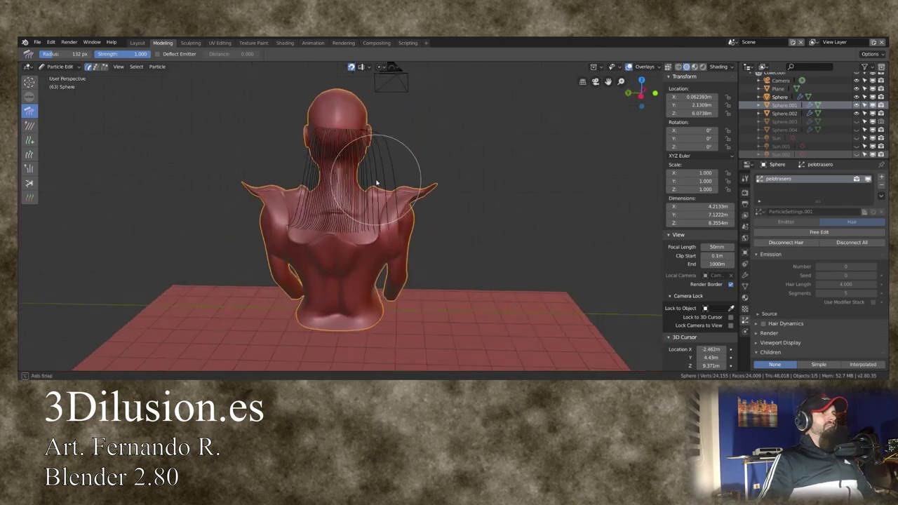
- Select all the hair strands and orbit to a side view of the head
scroll(375, 183, up, 5)
scroll(361, 180, down, 2)
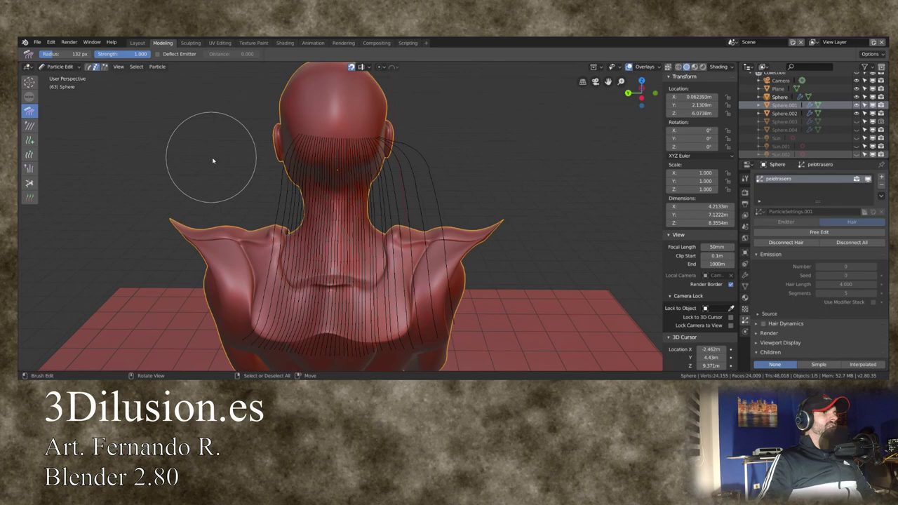
key(a)
middle_drag(471, 240, 380, 221)
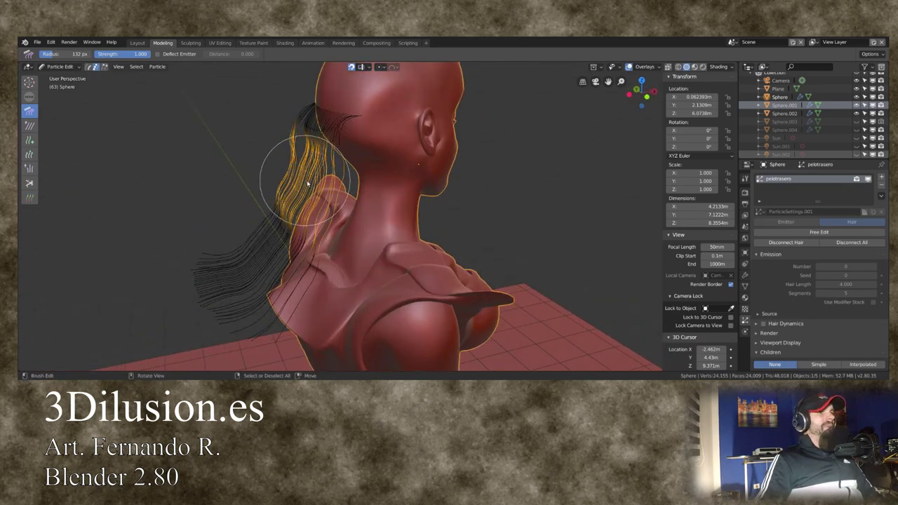
mouse_move(318, 187)
middle_down()
mouse_move(321, 212)
mouse_move(415, 244)
mouse_move(250, 201)
mouse_move(431, 251)
mouse_move(360, 190)
mouse_move(335, 224)
mouse_move(354, 223)
middle_up()
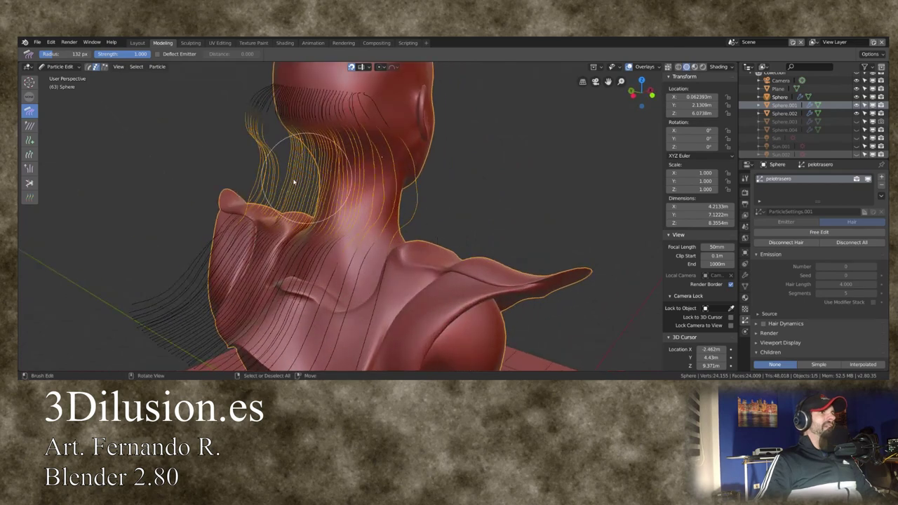
- From a profile view, comb the strands down to hang behind the shoulder
scroll(145, 147, down, 5)
scroll(260, 186, down, 1)
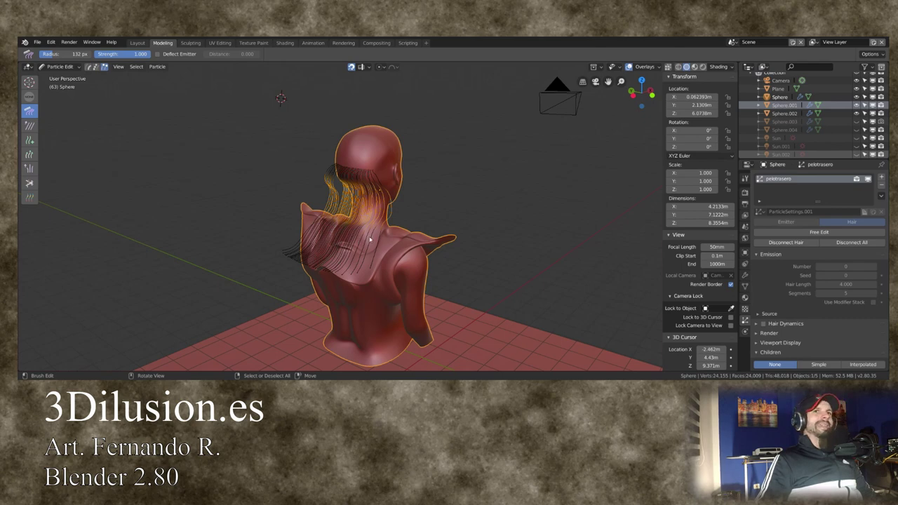
middle_drag(370, 241, 341, 266)
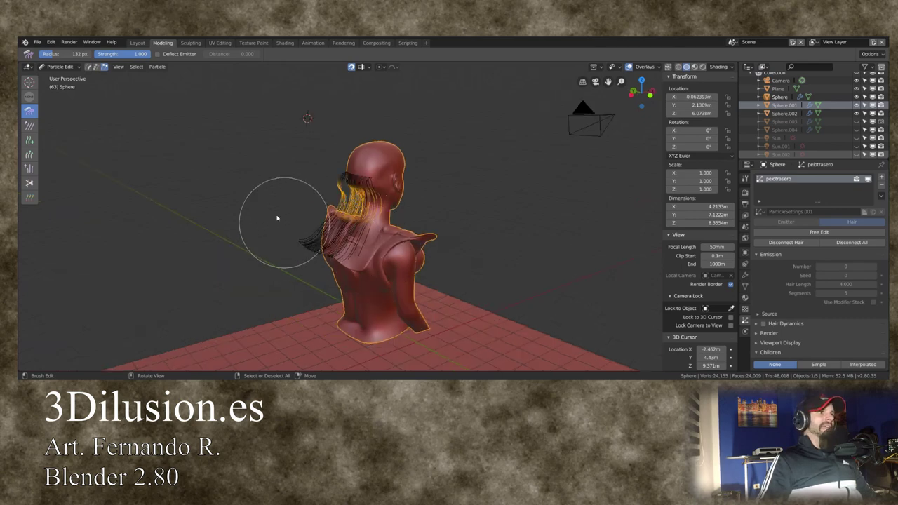
middle_drag(137, 113, 311, 276)
drag(338, 274, 331, 265)
mouse_move(341, 272)
middle_down()
mouse_move(359, 272)
mouse_move(330, 295)
middle_up()
click(29, 126)
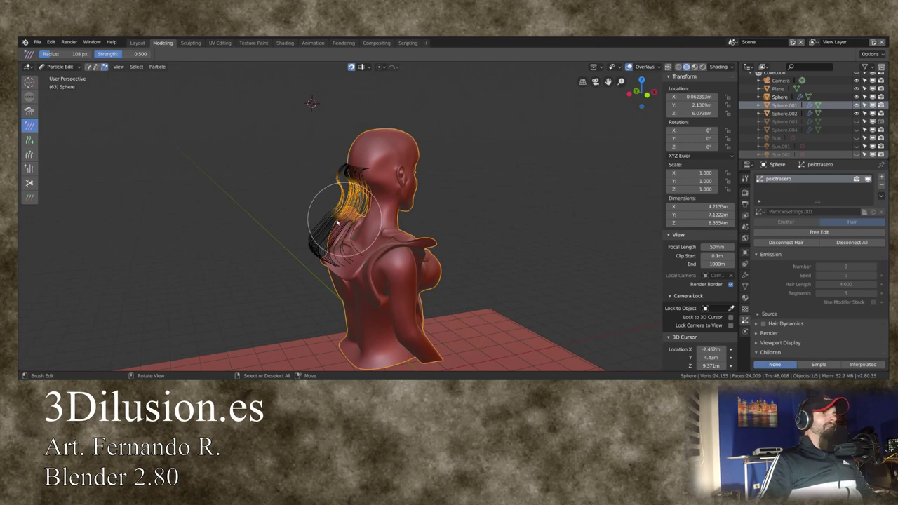
- From behind, smooth the strands across the back of the neck toward the right shoulder
middle_drag(344, 221, 359, 226)
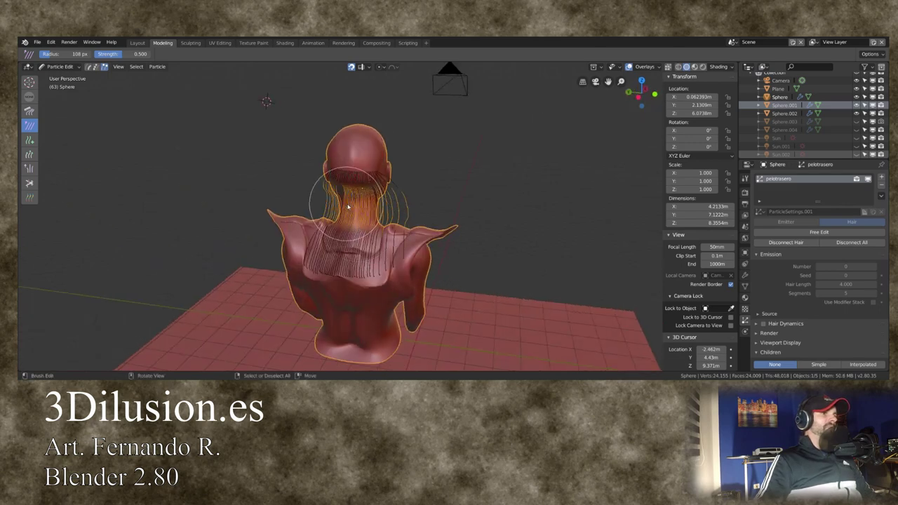
scroll(393, 190, up, 2)
scroll(377, 219, up, 2)
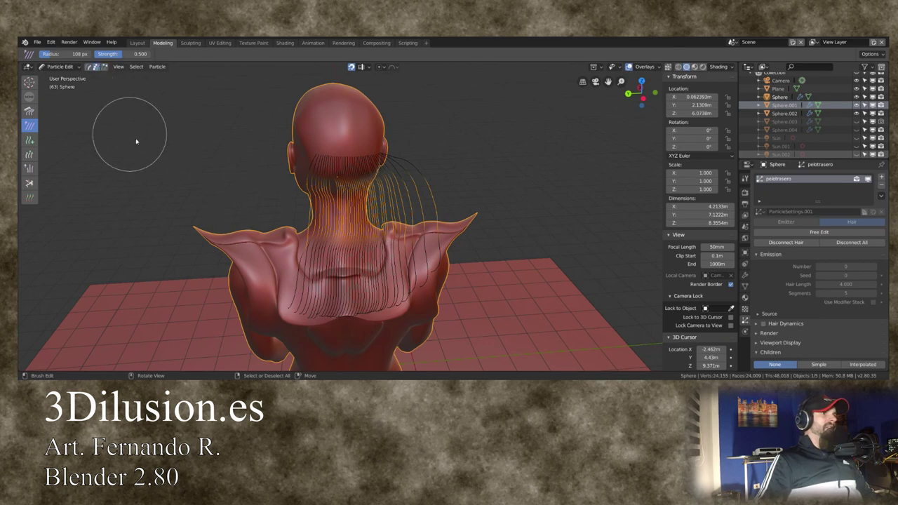
mouse_move(361, 211)
mouse_down()
mouse_move(405, 200)
mouse_move(400, 186)
mouse_move(412, 242)
mouse_move(398, 280)
mouse_move(316, 232)
mouse_move(321, 185)
mouse_move(341, 242)
mouse_move(340, 275)
mouse_move(335, 298)
mouse_move(315, 297)
mouse_move(315, 309)
mouse_up()
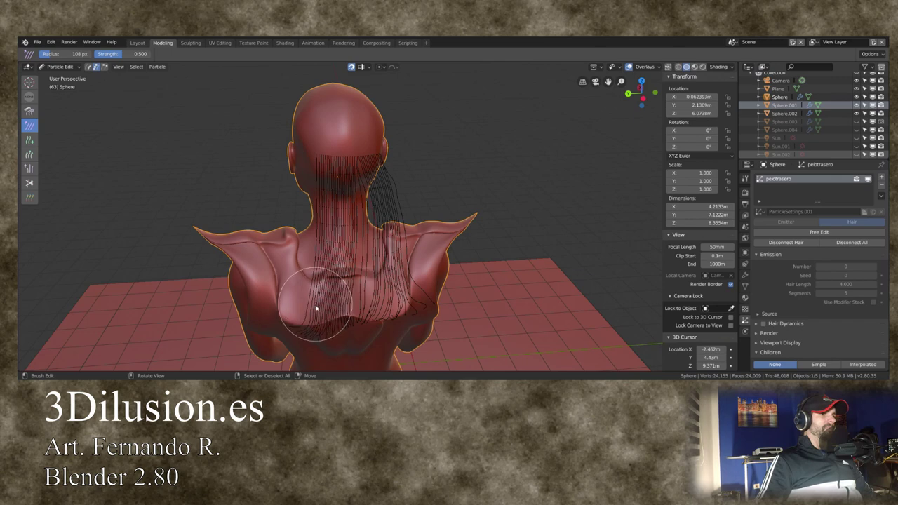
mouse_move(371, 282)
mouse_down()
mouse_move(365, 211)
mouse_move(362, 249)
mouse_move(383, 320)
mouse_move(341, 265)
mouse_move(333, 271)
mouse_move(351, 319)
mouse_up()
- Straighten the strands down the lower back, checking from three-quarter and side views
mouse_move(364, 322)
middle_down()
mouse_move(378, 292)
mouse_move(360, 200)
middle_up()
drag(346, 282, 343, 329)
mouse_move(333, 240)
middle_down()
mouse_move(304, 206)
mouse_move(287, 203)
mouse_move(319, 202)
middle_up()
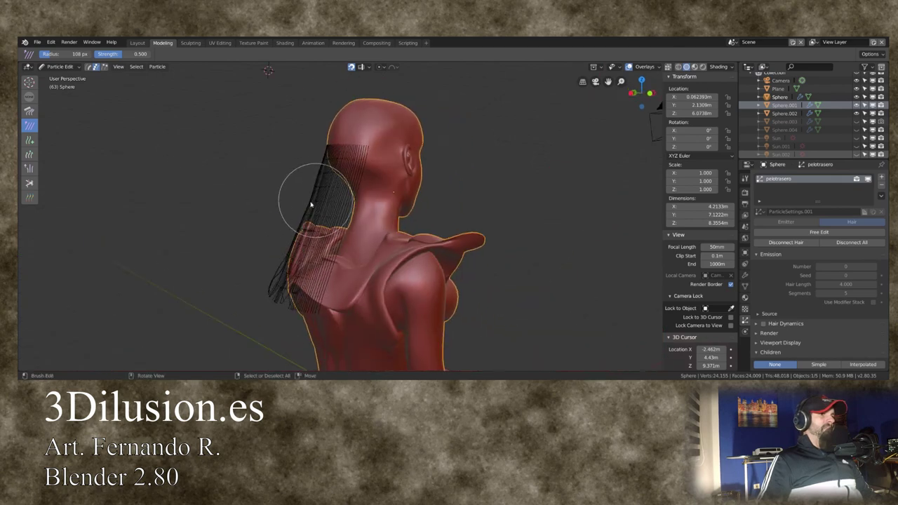
mouse_move(415, 225)
middle_down()
mouse_move(350, 250)
mouse_move(337, 230)
mouse_move(210, 234)
mouse_move(252, 232)
mouse_move(88, 215)
mouse_move(220, 228)
middle_up()
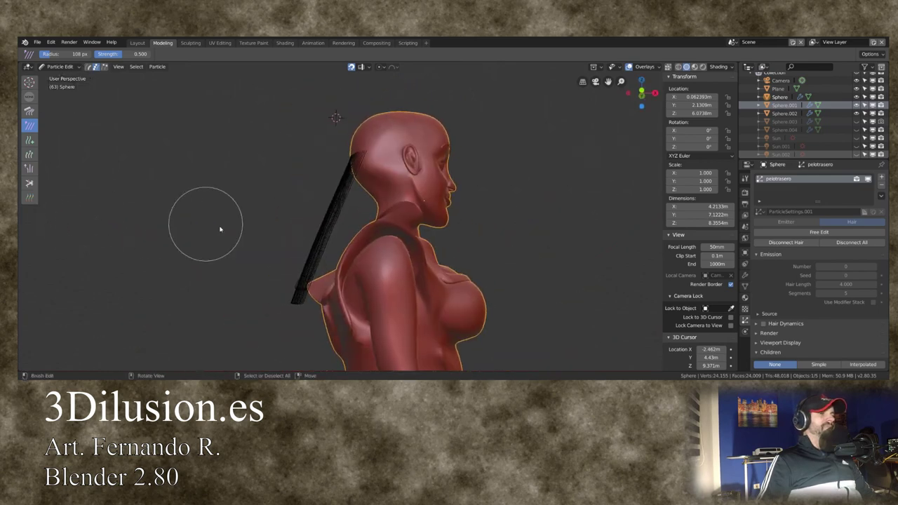
scroll(324, 162, up, 4)
middle_drag(325, 162, 325, 184)
scroll(325, 183, down, 3)
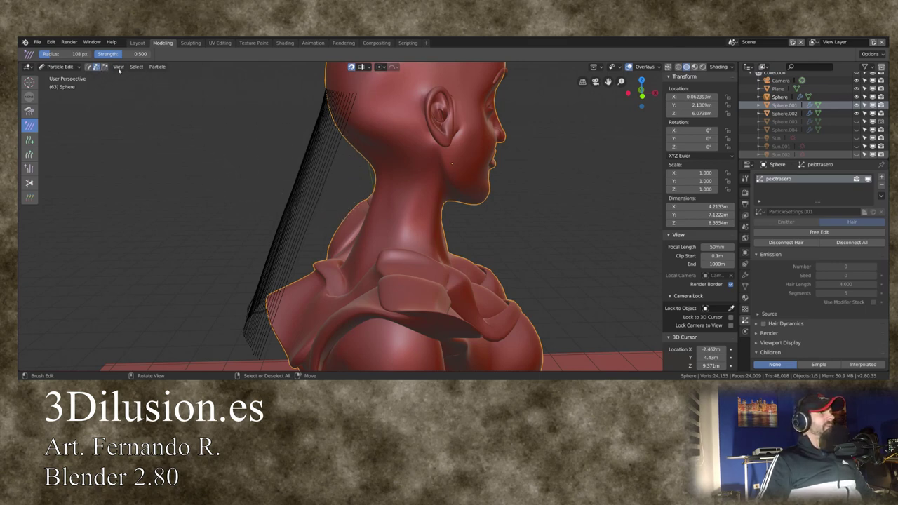
- Comb the neck and upper ponytail strands into a wavy curve, and set Children to Simple
click(30, 111)
mouse_move(300, 180)
mouse_down()
mouse_move(321, 176)
mouse_move(319, 193)
mouse_up()
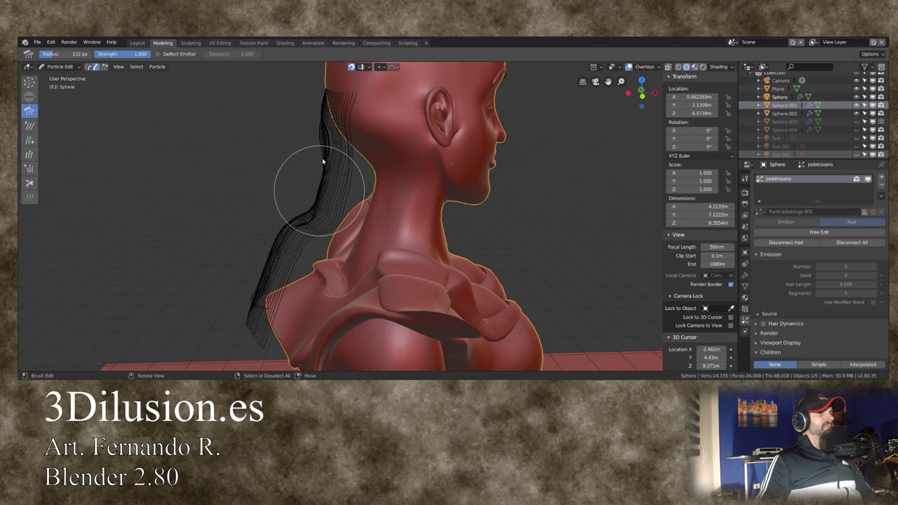
drag(327, 132, 326, 132)
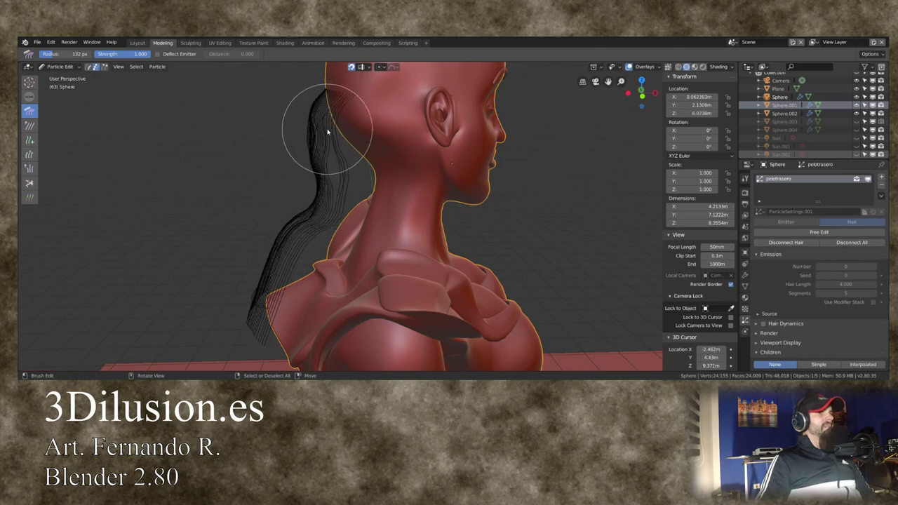
drag(326, 164, 324, 174)
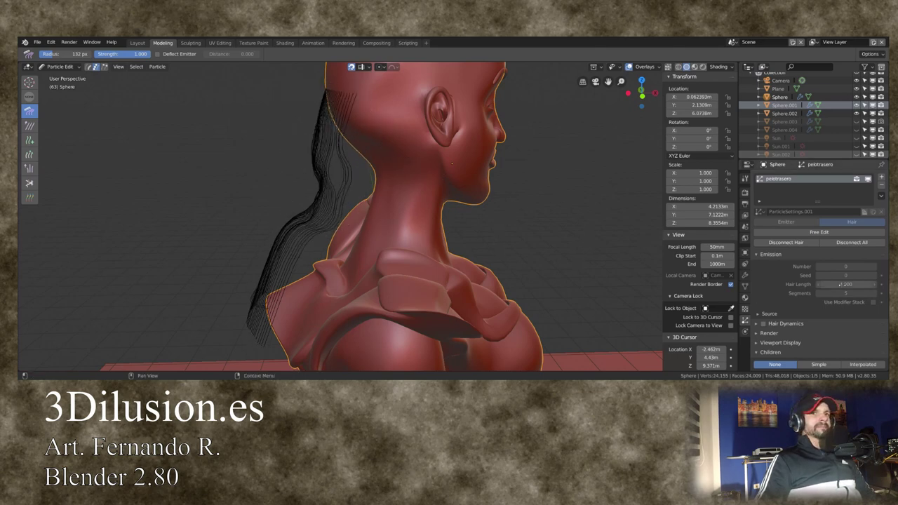
scroll(839, 285, down, 3)
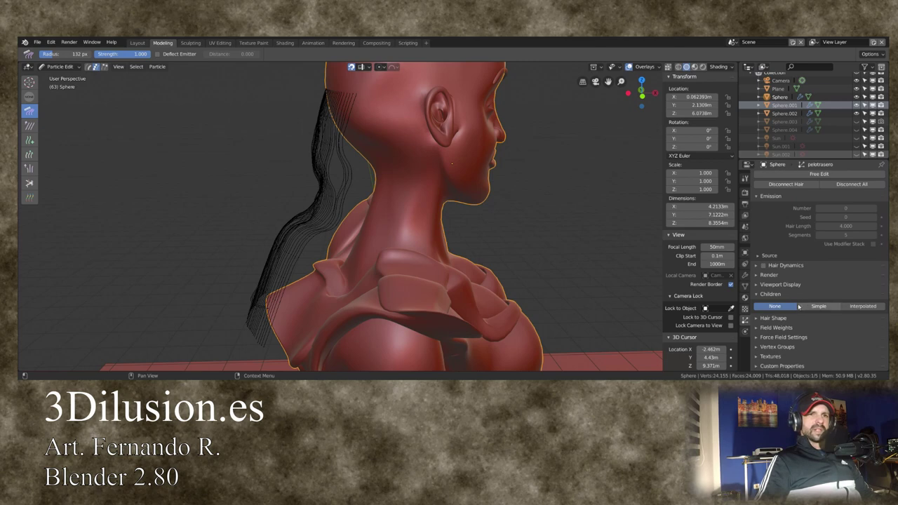
click(812, 307)
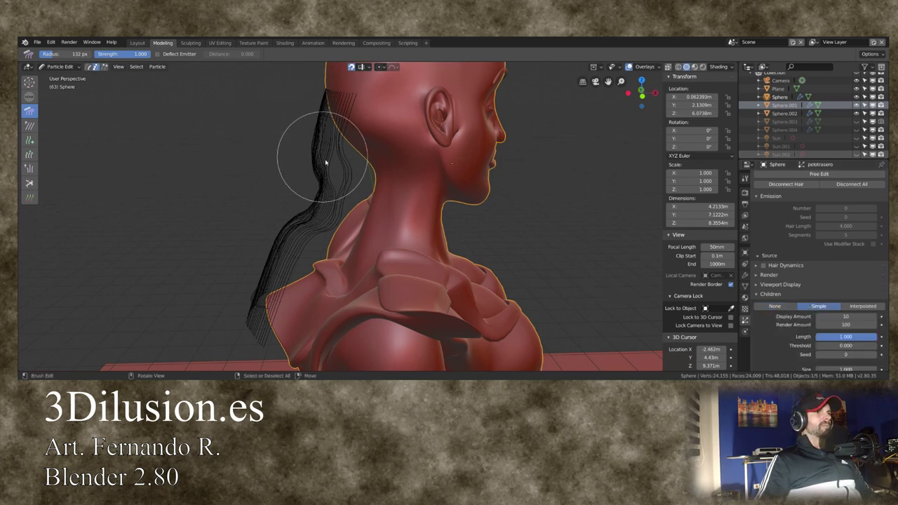
- Push the ponytail strands left and comb them across the back of the neck
drag(331, 165, 316, 169)
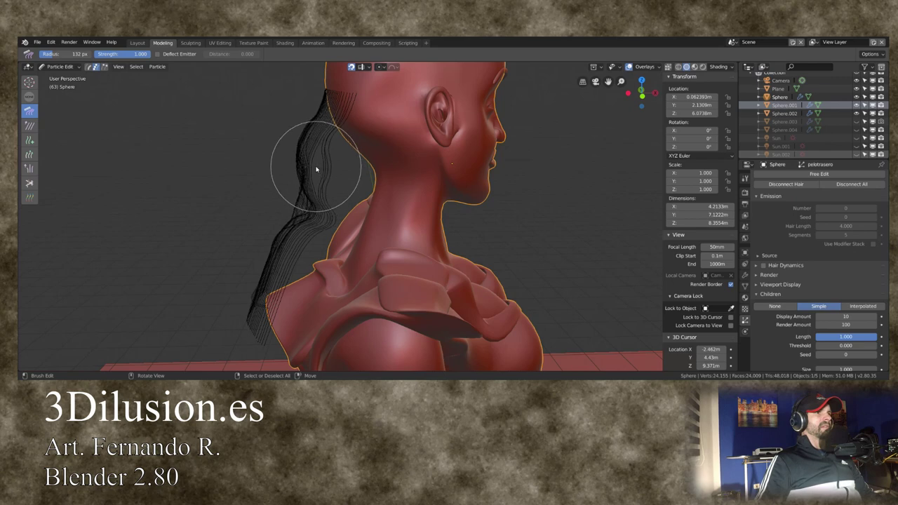
mouse_move(320, 170)
mouse_down()
mouse_move(328, 169)
mouse_move(301, 250)
mouse_move(321, 190)
mouse_up()
mouse_move(311, 201)
middle_down()
mouse_move(497, 226)
mouse_move(350, 211)
mouse_move(402, 232)
mouse_move(391, 210)
middle_up()
scroll(390, 211, down, 2)
scroll(401, 211, down, 2)
mouse_move(342, 214)
mouse_down()
mouse_move(327, 200)
mouse_move(360, 217)
mouse_move(358, 288)
mouse_move(360, 240)
mouse_move(355, 261)
mouse_move(368, 241)
mouse_up()
- From a side profile, comb the strands straight down along the neck with slightly curled tips
middle_drag(380, 220, 305, 223)
scroll(305, 223, up, 3)
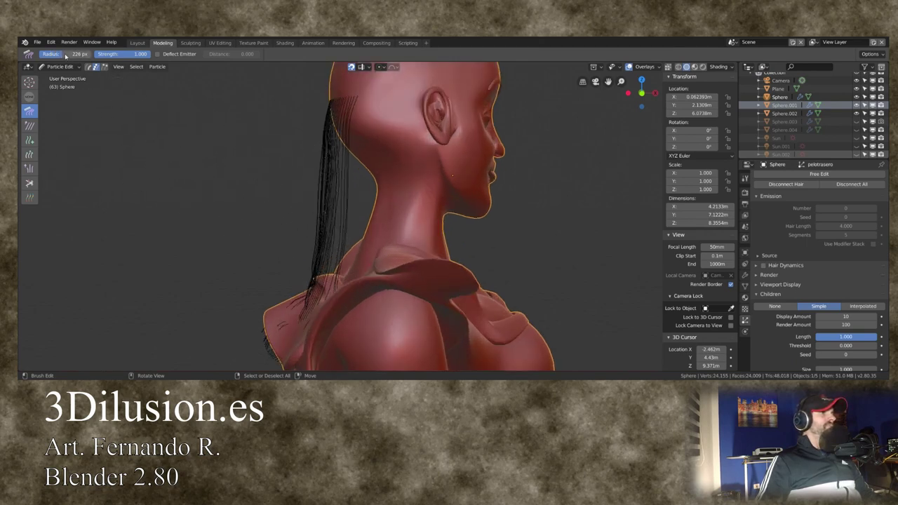
mouse_move(316, 203)
mouse_down()
mouse_move(323, 205)
mouse_move(321, 251)
mouse_up()
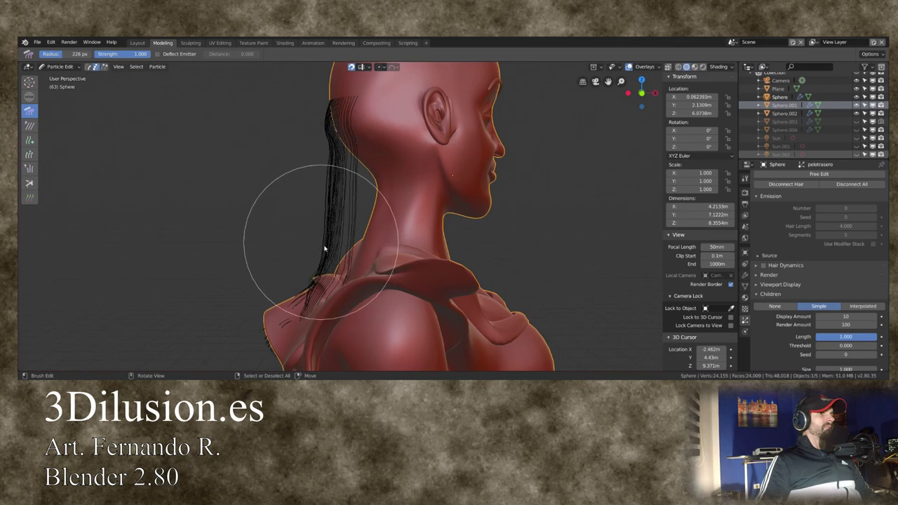
mouse_move(330, 250)
mouse_down()
mouse_move(329, 260)
mouse_move(329, 237)
mouse_up()
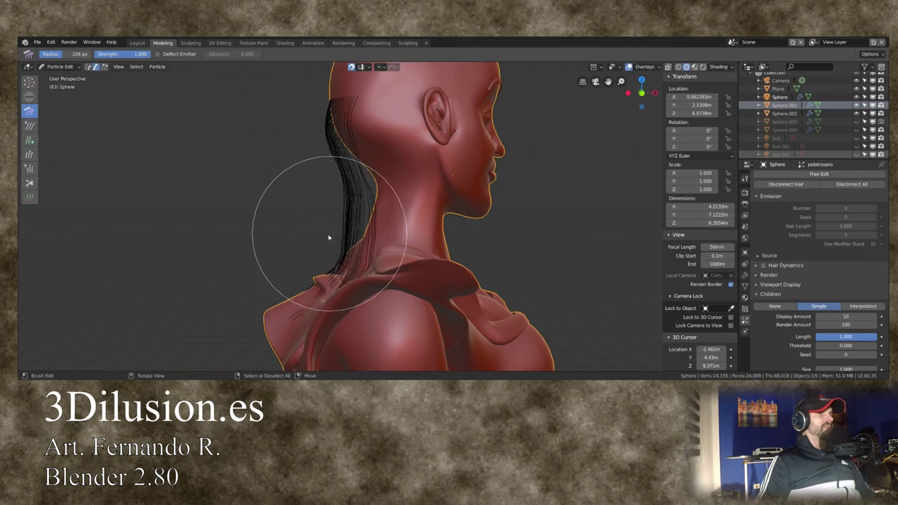
mouse_move(316, 243)
mouse_down()
mouse_move(310, 289)
mouse_move(332, 211)
mouse_up()
mouse_move(327, 251)
mouse_down()
mouse_move(320, 341)
mouse_move(305, 267)
mouse_up()
mouse_move(305, 267)
middle_down()
mouse_move(327, 315)
mouse_move(437, 256)
mouse_move(335, 251)
mouse_move(330, 280)
mouse_move(381, 260)
mouse_move(471, 270)
mouse_move(344, 260)
mouse_move(351, 301)
mouse_move(332, 274)
middle_up()
drag(333, 278, 324, 305)
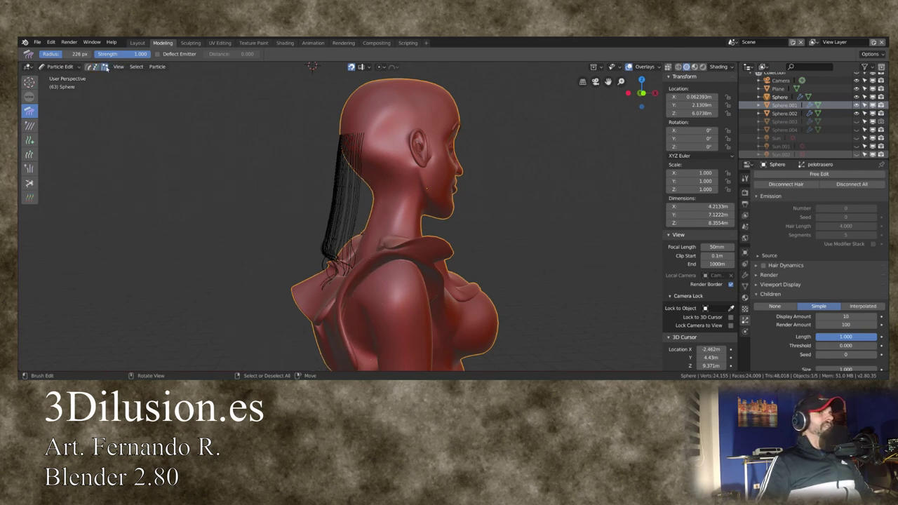
- In Wireframe shading and Path select mode, comb the strands tight along the neck and shoulder
click(672, 67)
middle_drag(484, 168, 411, 140)
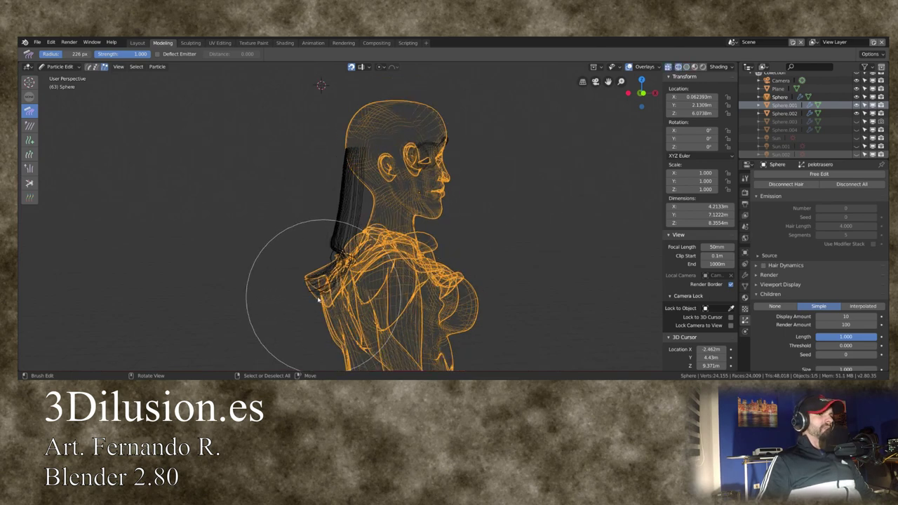
drag(307, 308, 312, 276)
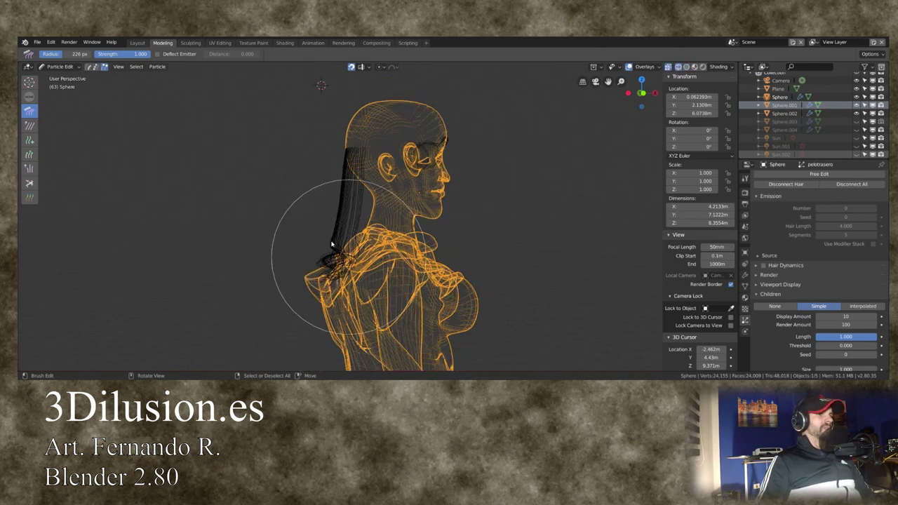
click(89, 66)
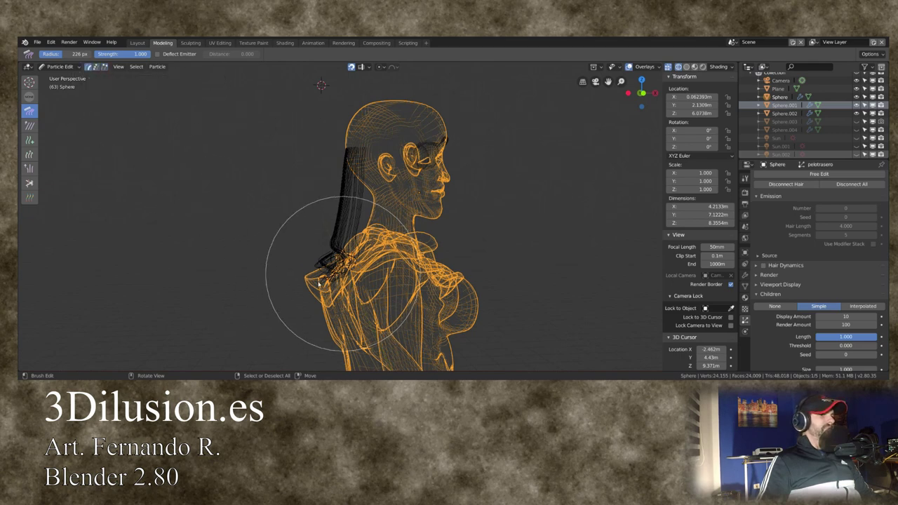
drag(341, 276, 319, 291)
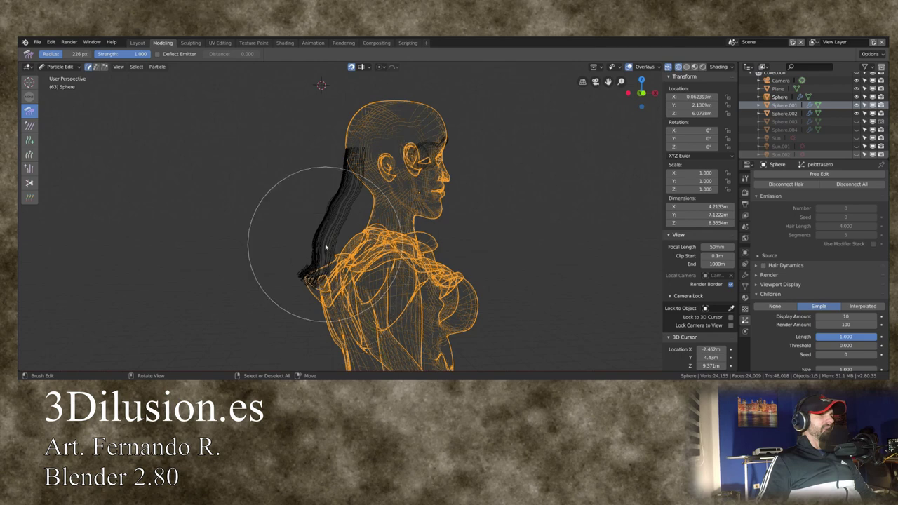
drag(320, 291, 347, 247)
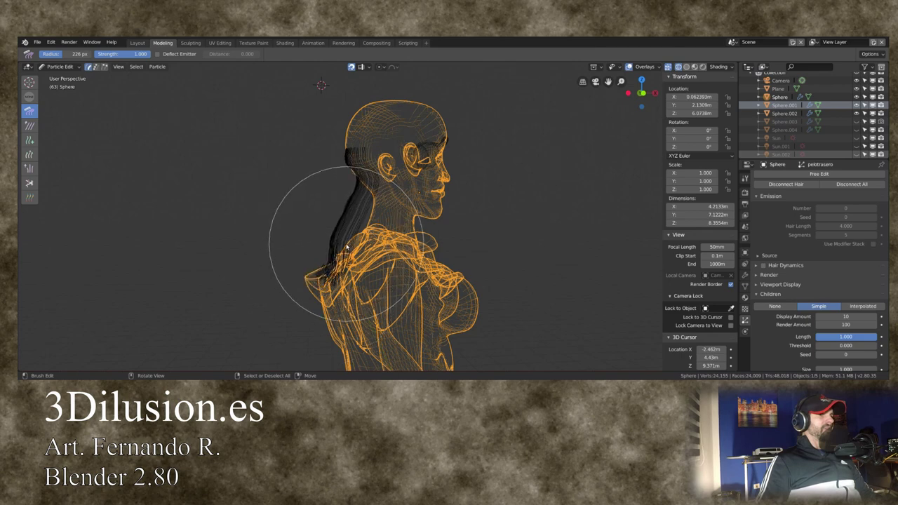
click(60, 67)
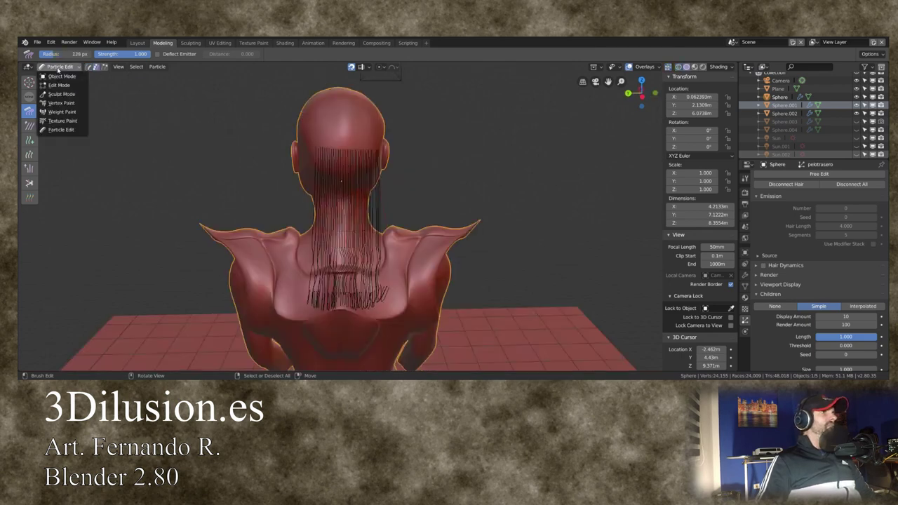
- Return to Object Mode and set the child Display Amount to 20
click(55, 77)
scroll(265, 194, down, 3)
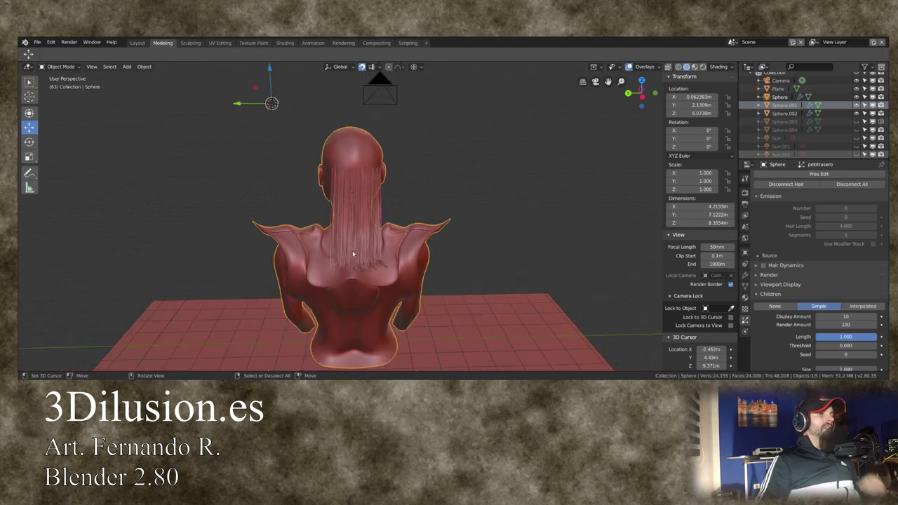
middle_drag(372, 229, 337, 232)
text(20)
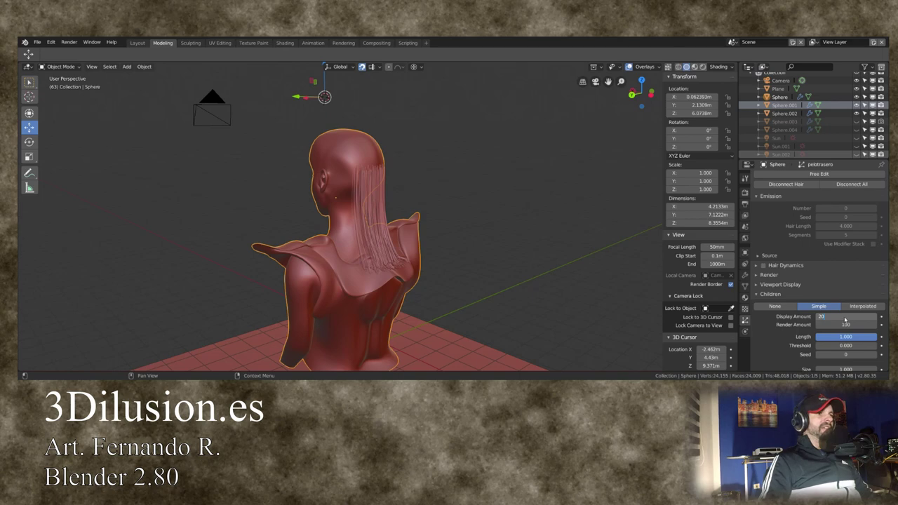
key(Return)
- Orbit around the bust, then snap to the top orthographic view (numpad 7)
mouse_move(381, 184)
middle_down()
mouse_move(451, 223)
mouse_move(360, 223)
middle_up()
scroll(360, 223, up, 2)
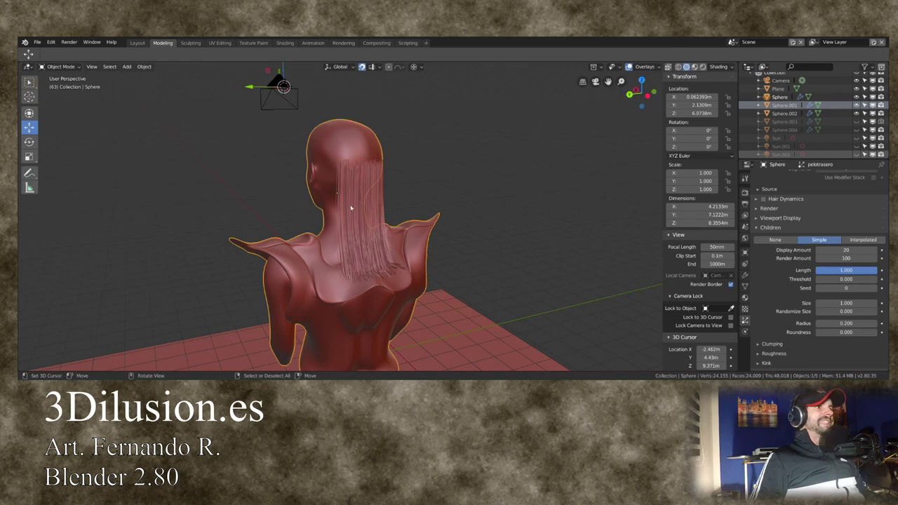
mouse_move(376, 214)
middle_down()
mouse_move(303, 202)
mouse_move(341, 202)
mouse_move(291, 223)
mouse_move(315, 227)
mouse_move(287, 226)
mouse_move(336, 197)
middle_up()
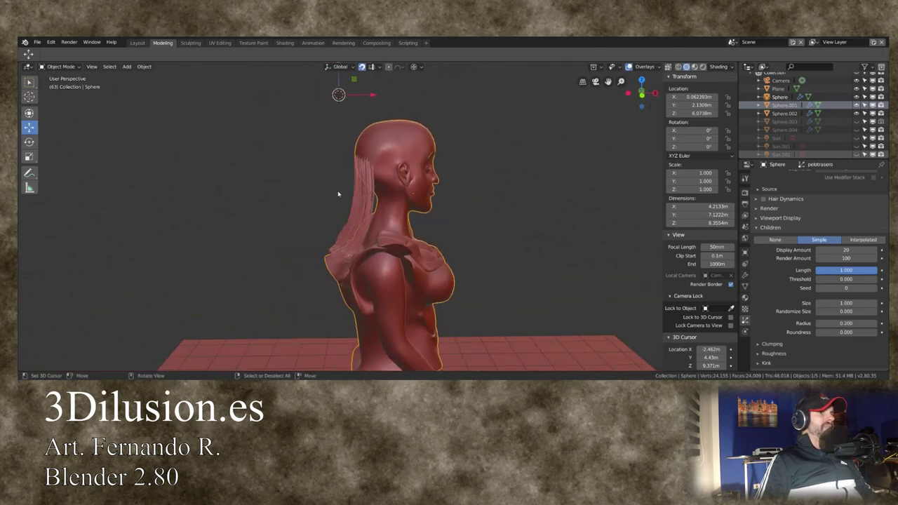
mouse_move(381, 139)
middle_down()
mouse_move(421, 178)
mouse_move(411, 219)
mouse_move(424, 221)
middle_up()
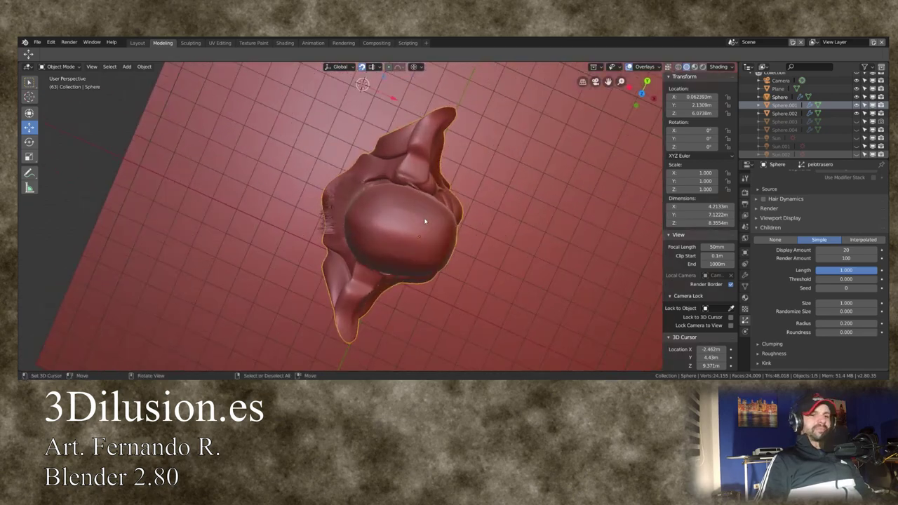
key(KP_7)
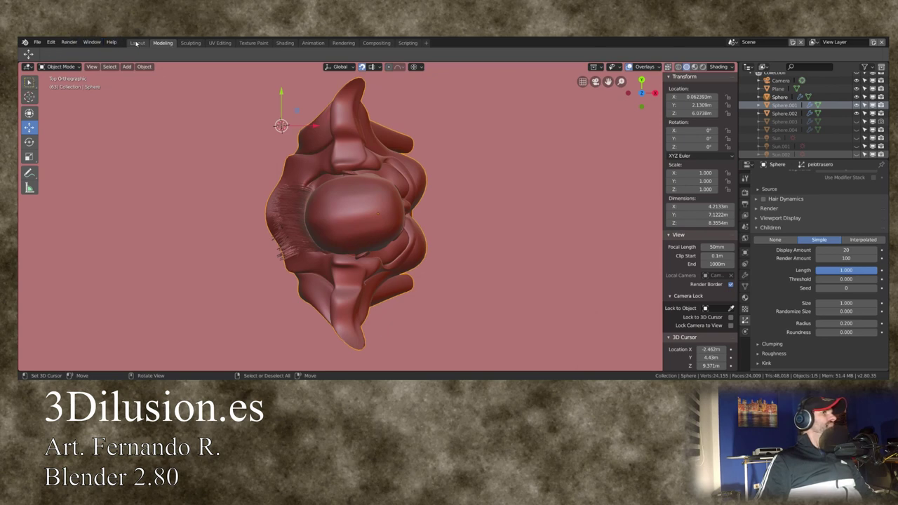
click(61, 68)
- In Particle Edit, use the Add brush to place new strands across the head, undoing stray long ones
click(61, 130)
middle_drag(128, 153, 267, 161)
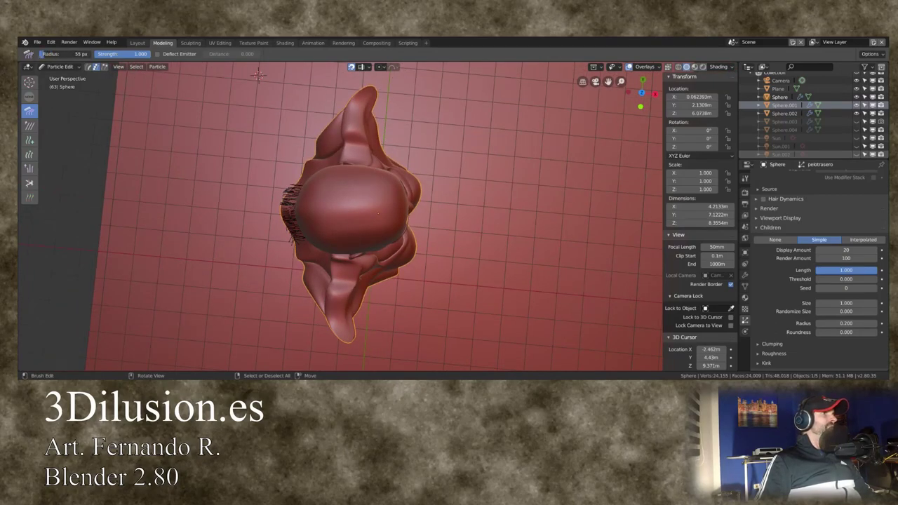
middle_drag(292, 184, 335, 222)
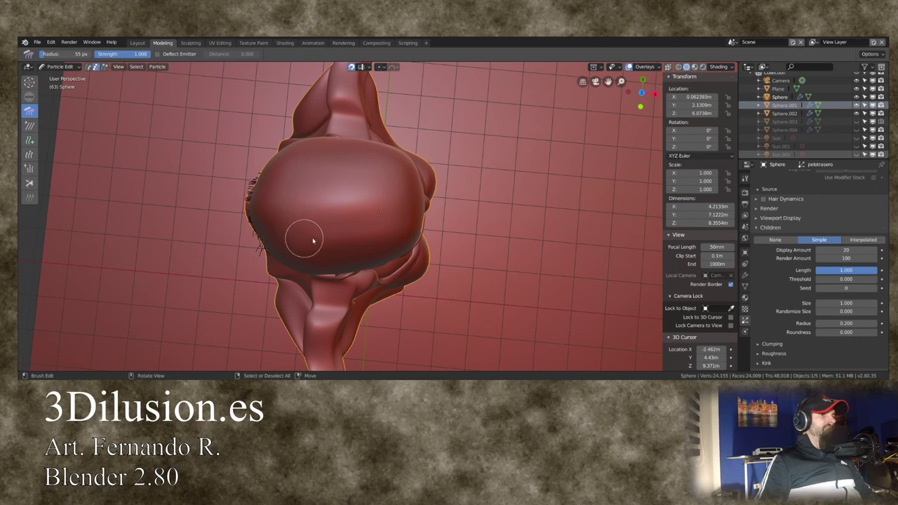
click(29, 139)
drag(276, 243, 316, 242)
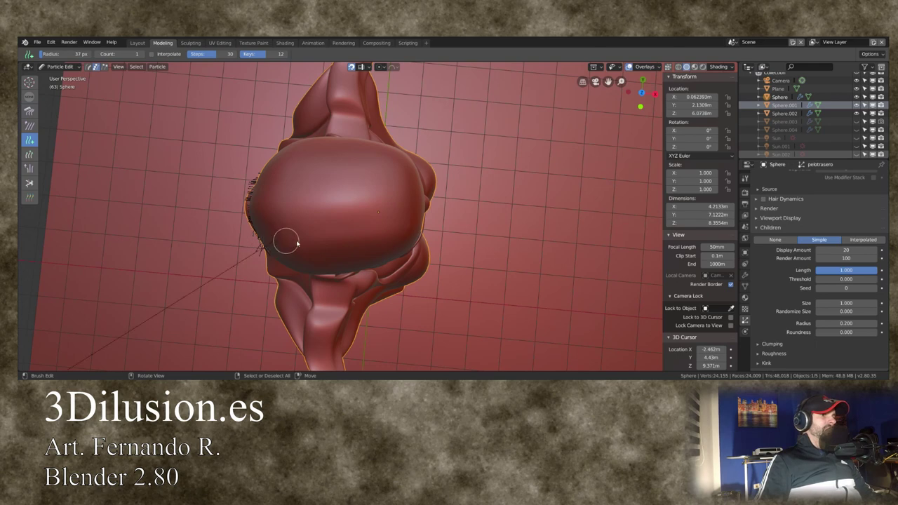
key(ctrl)
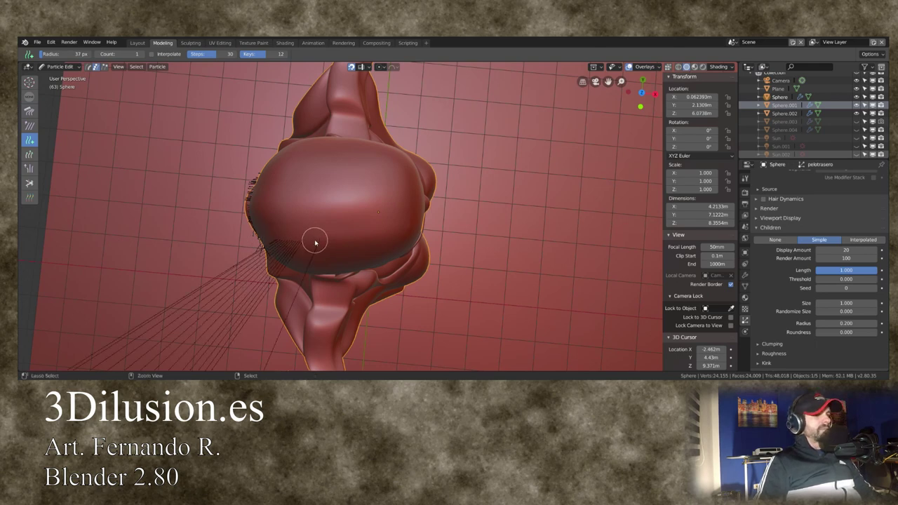
key(ctrl)
key(ctrl+z)
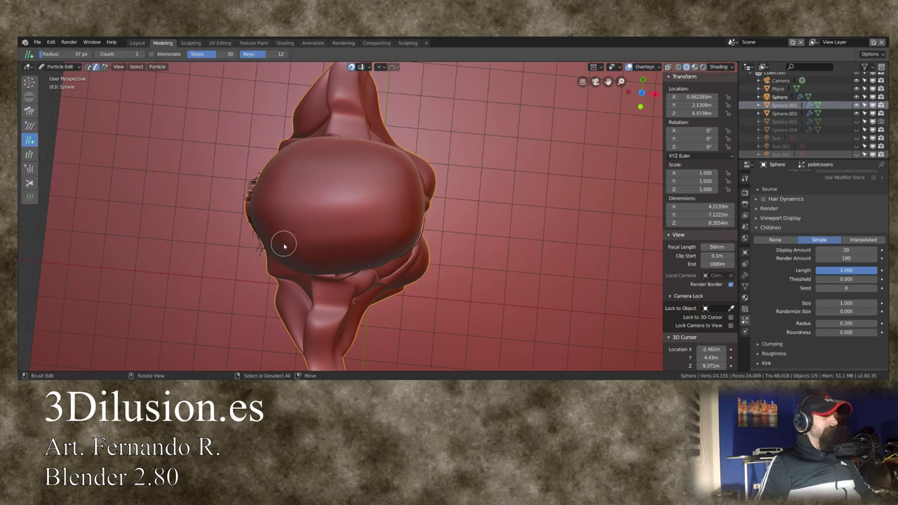
drag(303, 245, 398, 241)
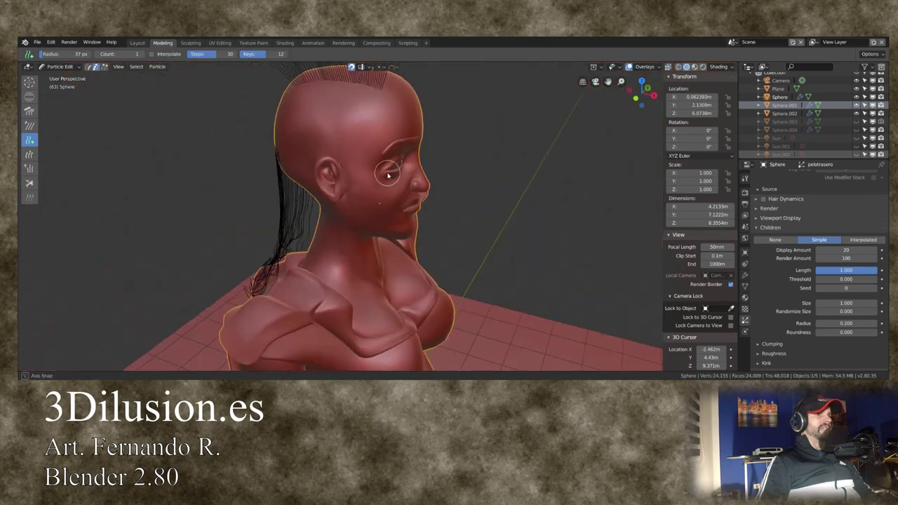
- Orbit around the bust to inspect the new strands from front, side and rear
mouse_move(397, 244)
middle_down()
mouse_move(401, 172)
mouse_move(351, 160)
mouse_move(379, 142)
mouse_move(395, 150)
mouse_move(395, 163)
mouse_move(497, 155)
mouse_move(451, 167)
middle_up()
scroll(401, 172, down, 4)
mouse_move(335, 241)
middle_down()
mouse_move(415, 225)
mouse_move(421, 250)
mouse_move(310, 231)
middle_up()
mouse_move(282, 171)
middle_down()
mouse_move(304, 186)
mouse_move(392, 205)
middle_up()
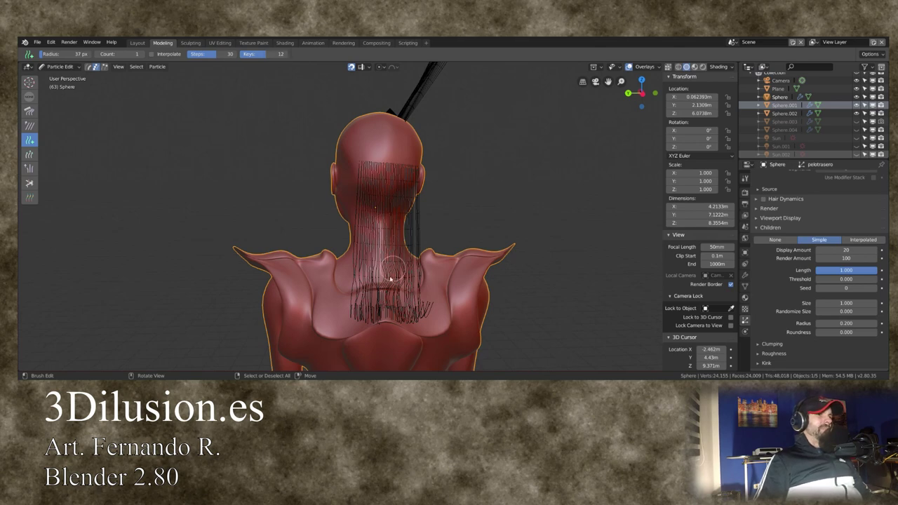
mouse_move(384, 197)
middle_down()
mouse_move(465, 206)
mouse_move(454, 169)
middle_up()
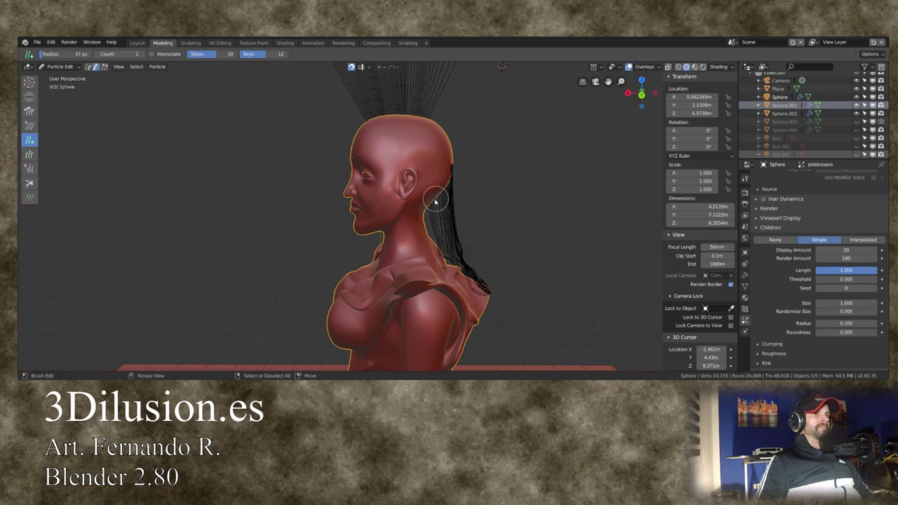
middle_drag(434, 202, 409, 204)
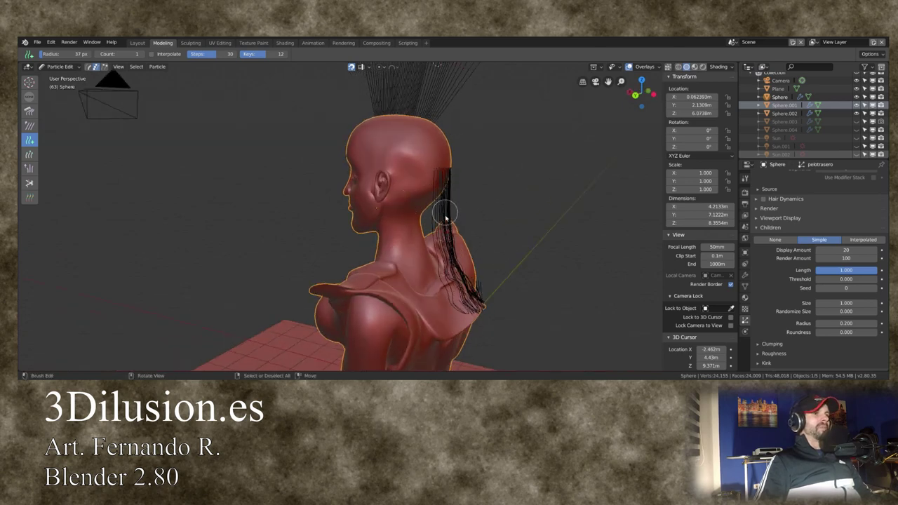
mouse_move(443, 262)
middle_down()
mouse_move(401, 167)
mouse_move(361, 183)
middle_up()
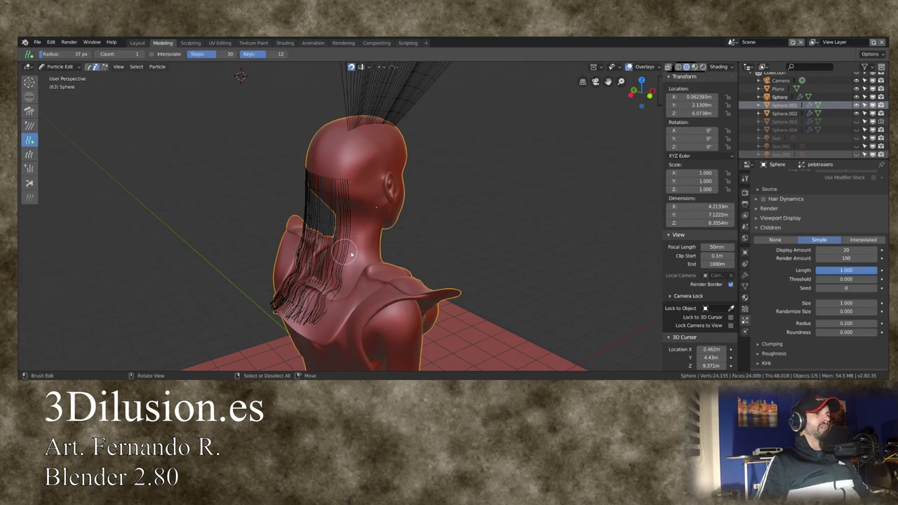
mouse_move(299, 253)
middle_down()
mouse_move(373, 200)
mouse_move(276, 203)
middle_up()
mouse_move(407, 146)
middle_down()
mouse_move(380, 231)
mouse_move(379, 194)
mouse_move(315, 194)
mouse_move(315, 176)
mouse_move(390, 168)
mouse_move(444, 176)
mouse_move(317, 176)
mouse_move(266, 195)
mouse_move(262, 138)
middle_up()
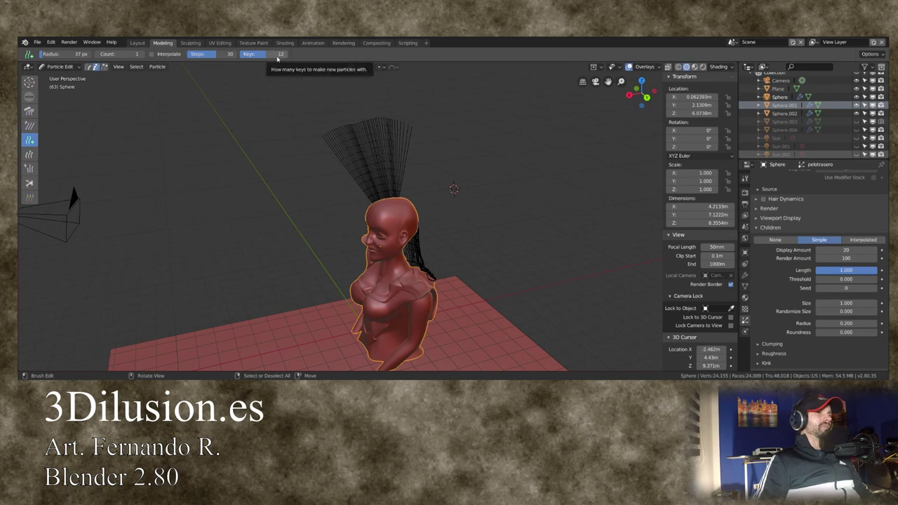
- Snap to the front, then the right-side orthographic view (numpad 1, numpad 3)
scroll(404, 166, up, 2)
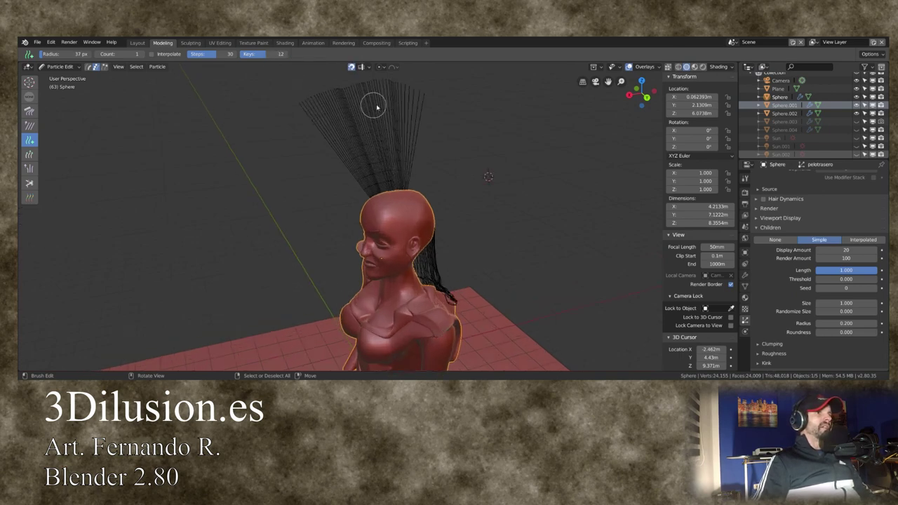
middle_drag(381, 151, 457, 146)
key(KP_1)
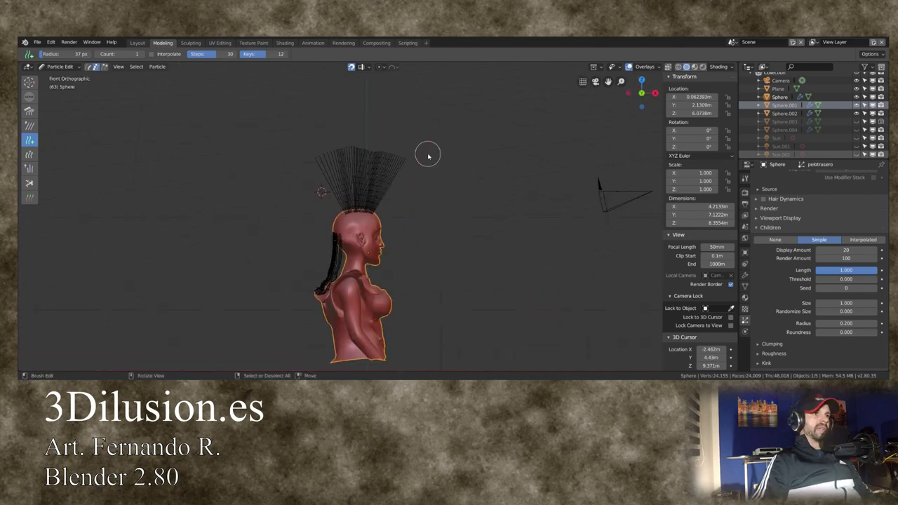
key(KP_3)
click(30, 111)
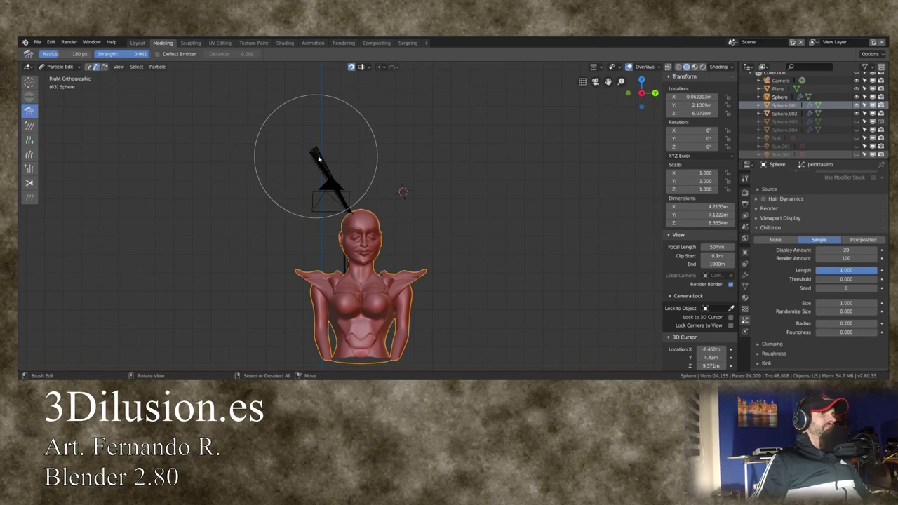
- Comb the upright crown strands back and down into a curve against the back of the head
mouse_move(328, 155)
mouse_down()
mouse_move(343, 152)
mouse_move(327, 132)
mouse_move(330, 164)
mouse_move(357, 138)
mouse_move(366, 143)
mouse_up()
drag(370, 145, 371, 146)
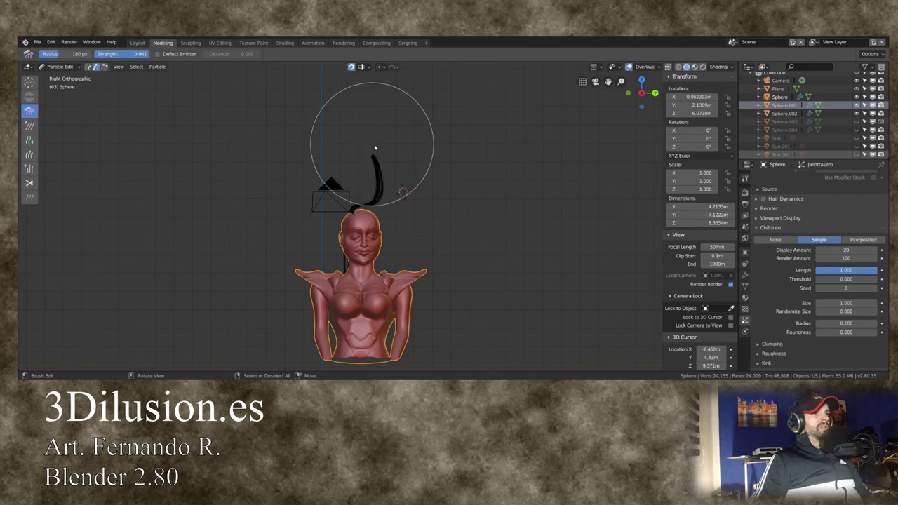
mouse_move(375, 148)
mouse_down()
mouse_move(389, 147)
mouse_move(425, 178)
mouse_up()
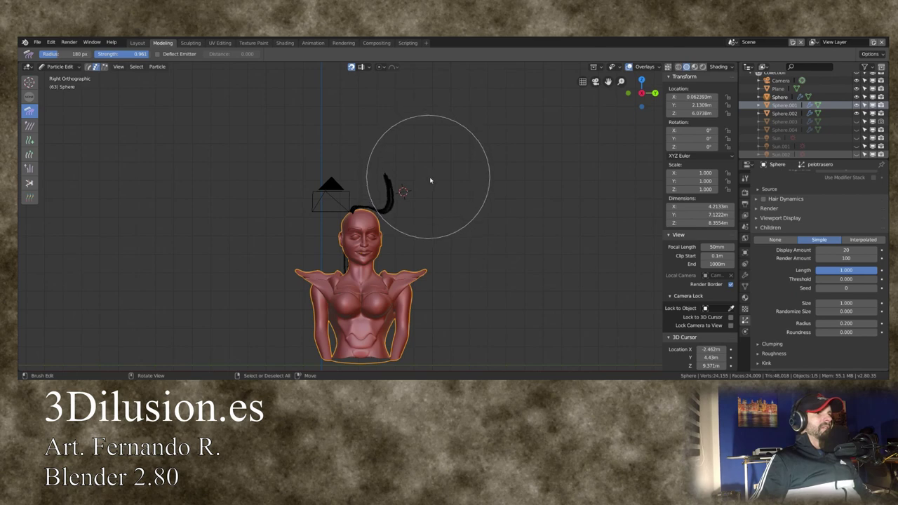
drag(431, 181, 442, 202)
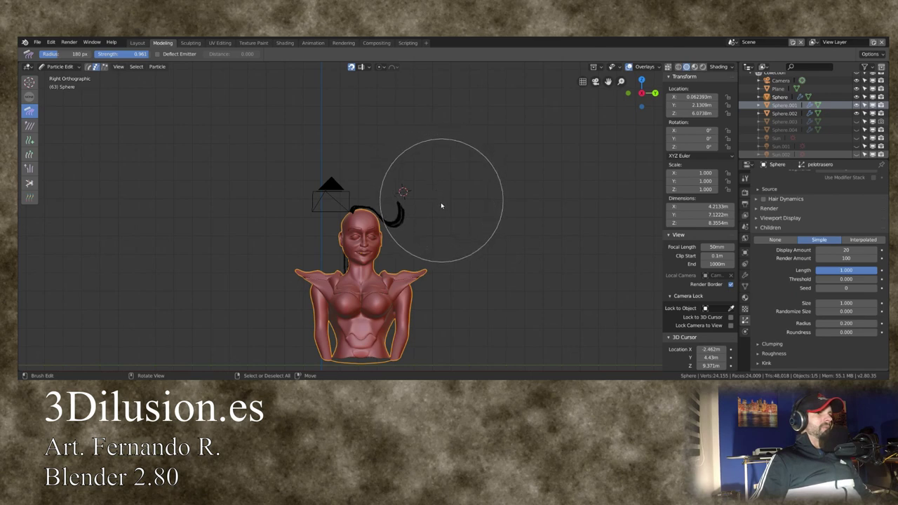
drag(441, 205, 441, 264)
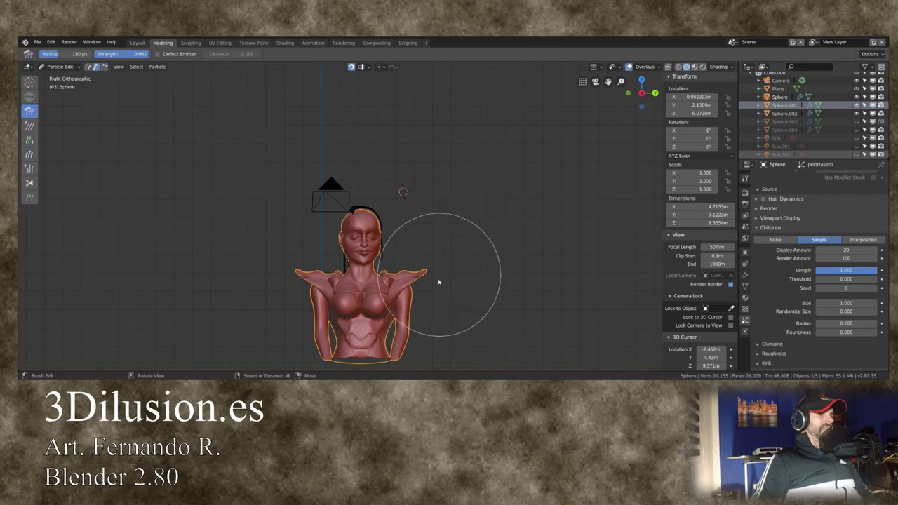
middle_drag(477, 250, 144, 241)
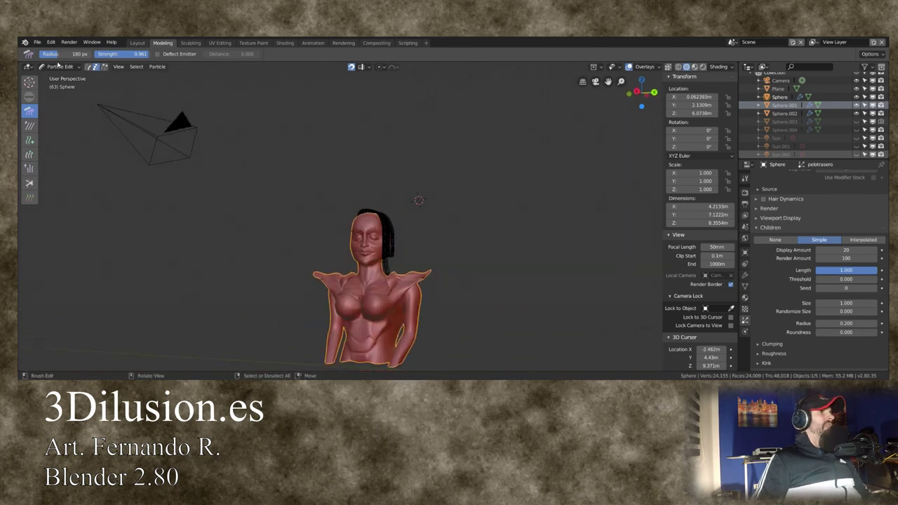
- Return to Object Mode, orbit around the head, and add a second particle system to the bust
click(60, 66)
click(55, 76)
mouse_move(449, 252)
middle_down()
mouse_move(456, 241)
mouse_move(470, 260)
mouse_move(505, 227)
mouse_move(441, 240)
mouse_move(499, 264)
mouse_move(425, 247)
mouse_move(152, 239)
mouse_move(483, 291)
mouse_move(465, 261)
mouse_move(392, 268)
middle_up()
scroll(438, 251, up, 5)
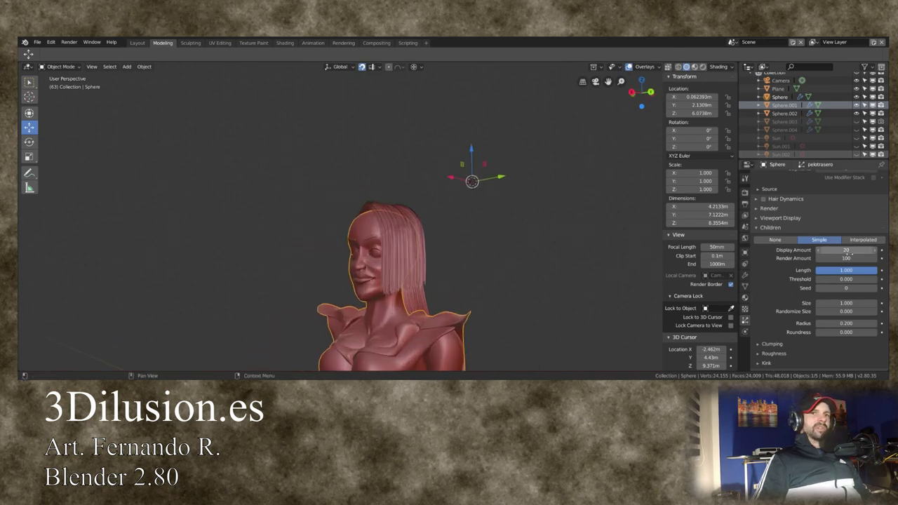
mouse_move(435, 242)
middle_down()
mouse_move(425, 260)
mouse_move(537, 246)
mouse_move(284, 265)
mouse_move(465, 181)
mouse_move(40, 161)
mouse_move(351, 170)
mouse_move(314, 270)
mouse_move(295, 266)
middle_up()
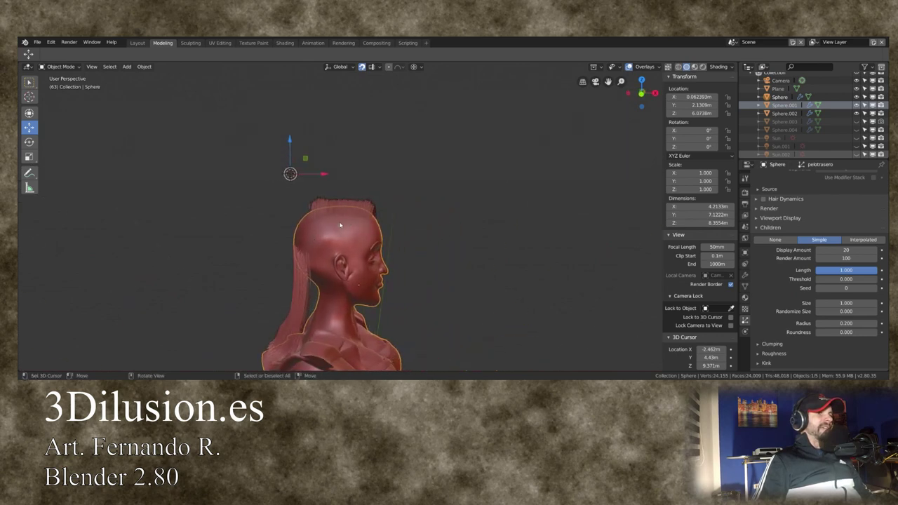
scroll(772, 211, up, 3)
scroll(772, 210, up, 2)
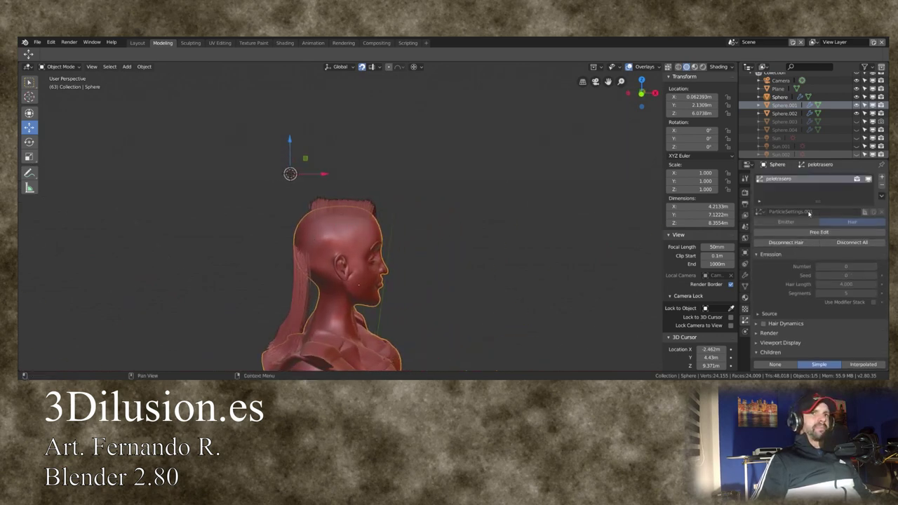
mouse_move(601, 196)
middle_down()
mouse_move(416, 234)
mouse_move(346, 225)
middle_up()
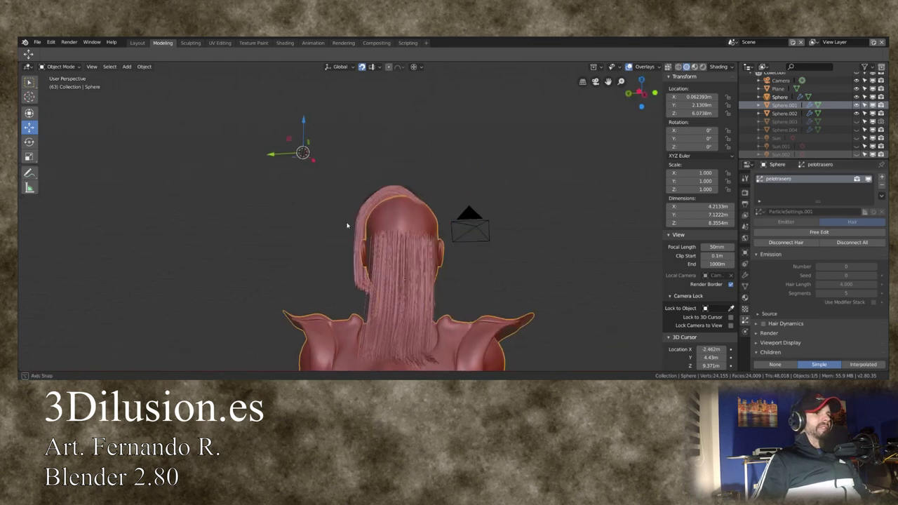
click(881, 177)
text(peloizquierdo)
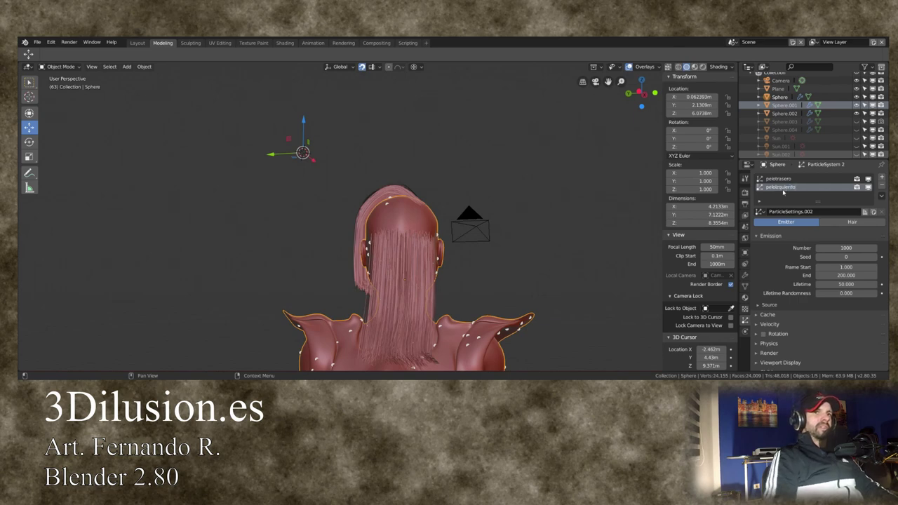
- Name the new system 'peloizquierdo', make it a Hair system, and enter Particle Edit
key(Return)
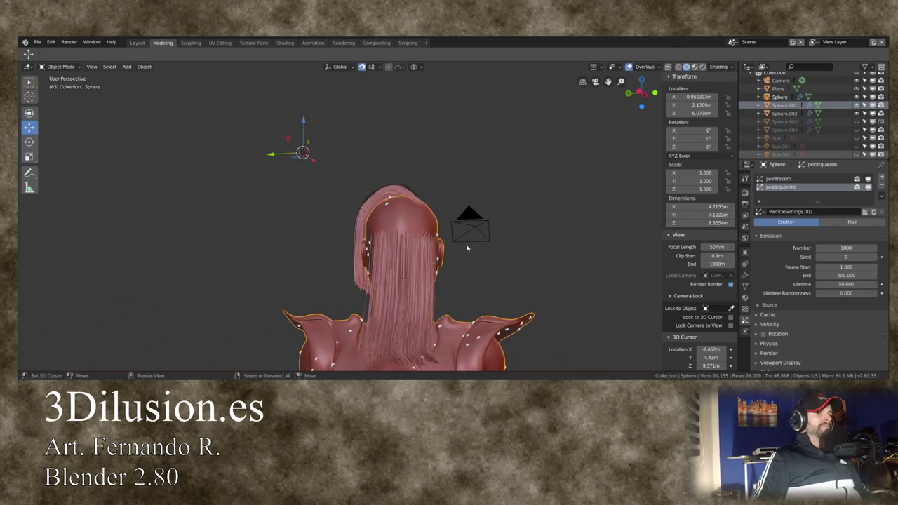
mouse_move(458, 230)
middle_down()
mouse_move(306, 233)
mouse_move(360, 215)
middle_up()
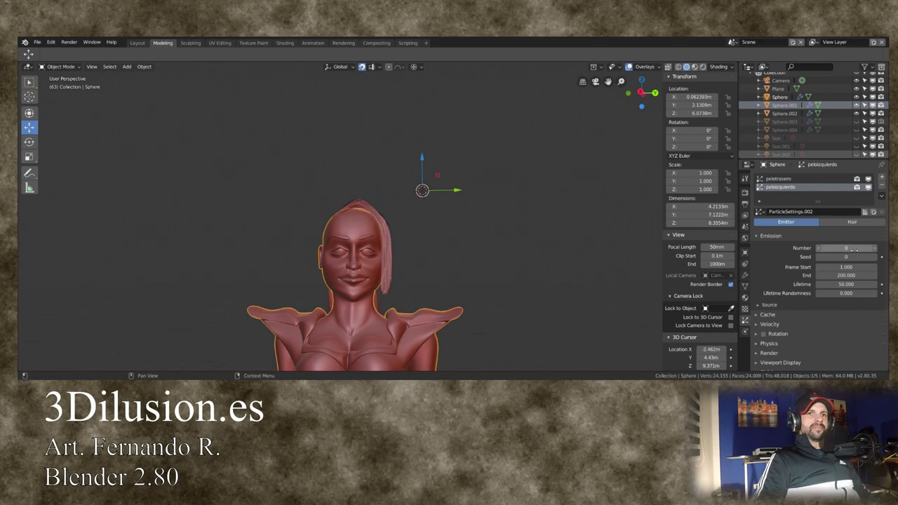
click(852, 222)
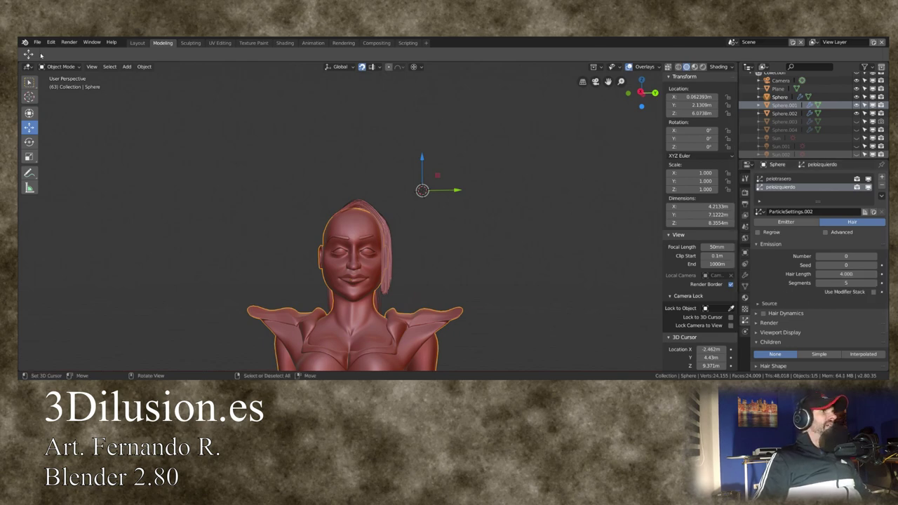
click(57, 66)
click(61, 130)
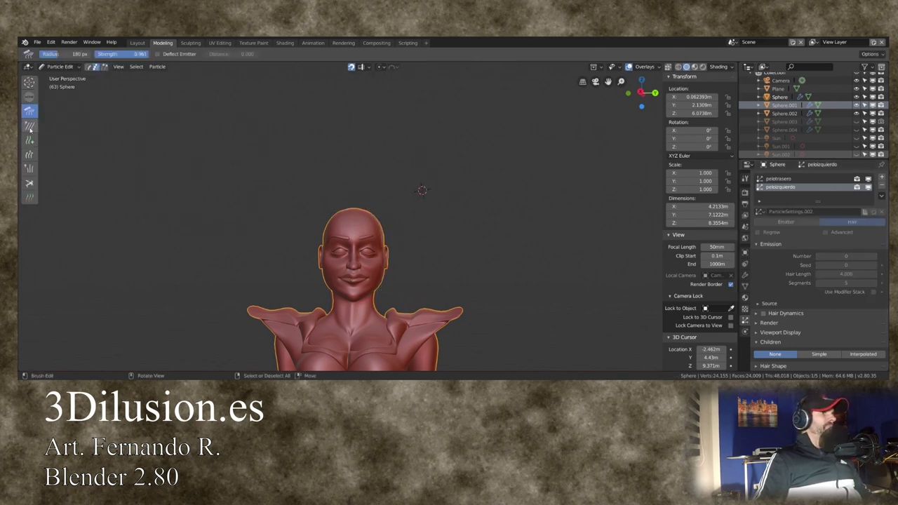
- From an angled top view, use the Add brush to sprout new strands on the head's upper left
scroll(253, 178, down, 2)
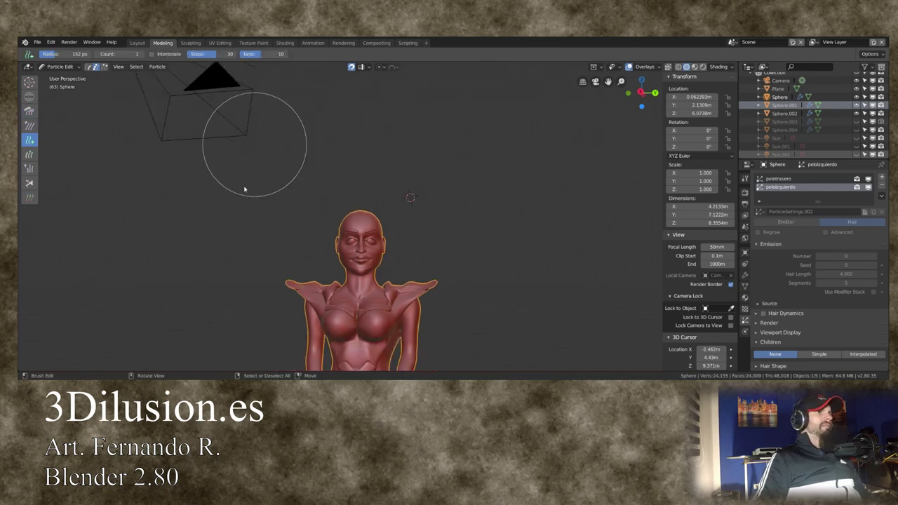
mouse_move(245, 189)
middle_down()
mouse_move(311, 260)
mouse_move(407, 281)
mouse_move(388, 263)
middle_up()
scroll(387, 263, up, 3)
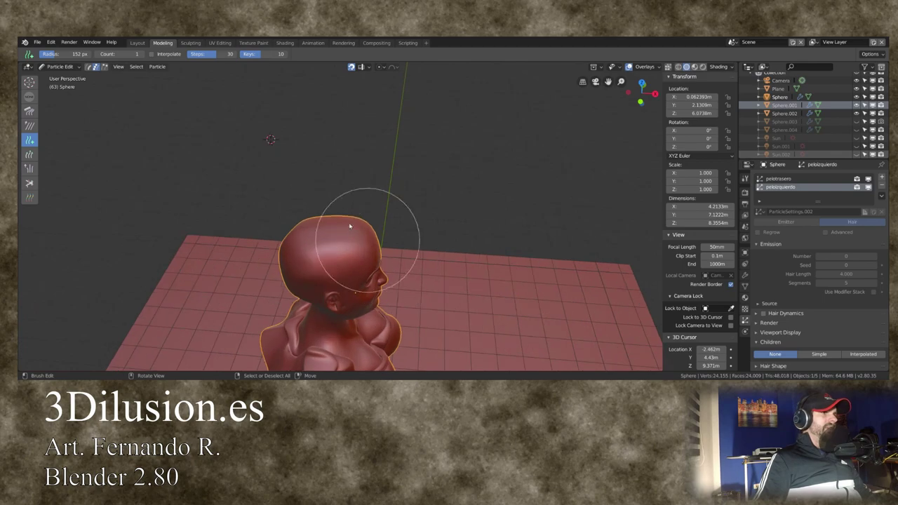
key(KP_7)
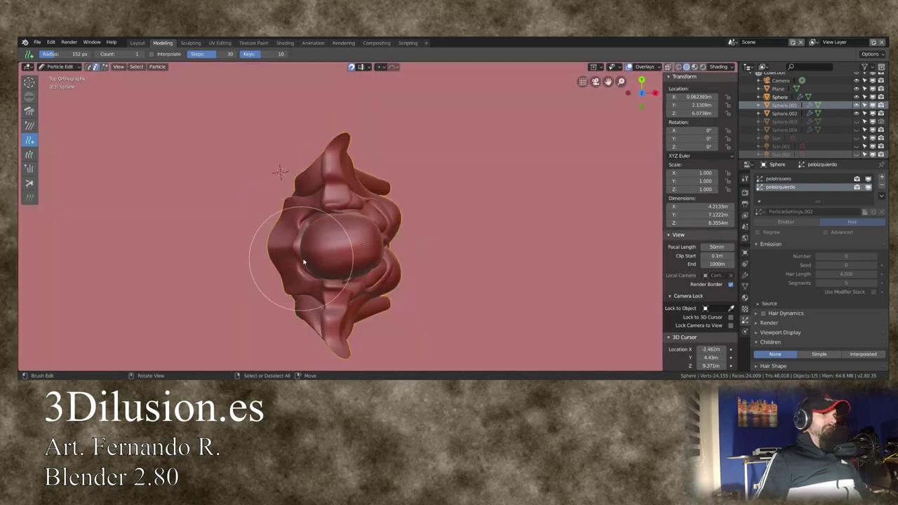
mouse_move(318, 203)
middle_down()
mouse_move(431, 190)
mouse_move(371, 190)
mouse_move(452, 204)
middle_up()
scroll(451, 204, up, 1)
scroll(421, 201, up, 1)
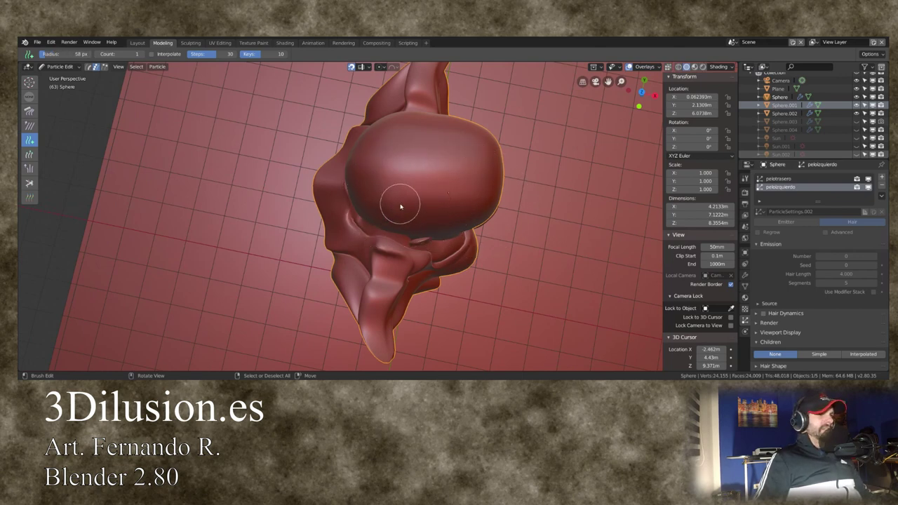
mouse_move(451, 206)
middle_down()
mouse_move(411, 212)
mouse_move(460, 210)
mouse_move(403, 214)
middle_up()
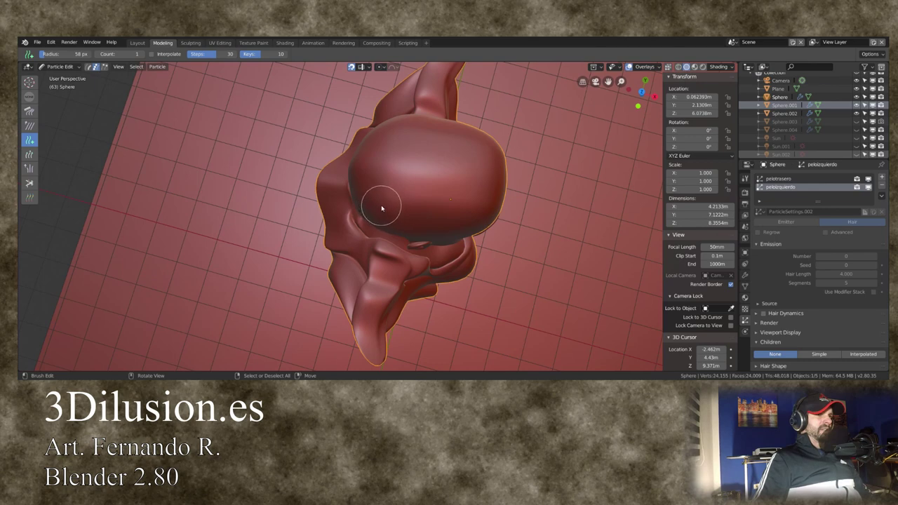
drag(379, 205, 477, 222)
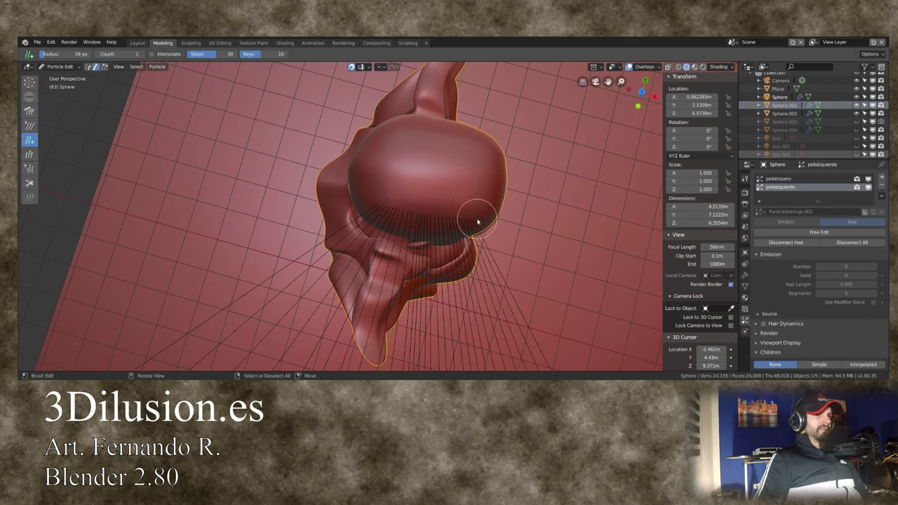
- Comb the new strands down and outward from the crown, then undo that stroke
mouse_move(458, 232)
middle_down()
mouse_move(426, 200)
mouse_move(459, 254)
middle_up()
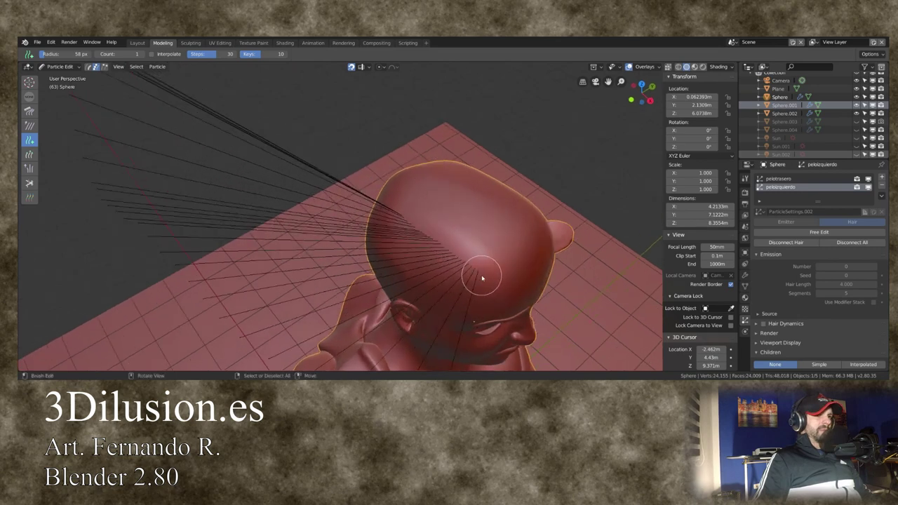
mouse_move(484, 276)
middle_down()
mouse_move(441, 248)
mouse_move(451, 246)
middle_up()
drag(418, 253, 416, 272)
key(ctrl+z)
- Orbit around the head to a straight front view of the face
mouse_move(424, 258)
middle_down()
mouse_move(482, 290)
mouse_move(500, 280)
mouse_move(482, 271)
mouse_move(497, 301)
middle_up()
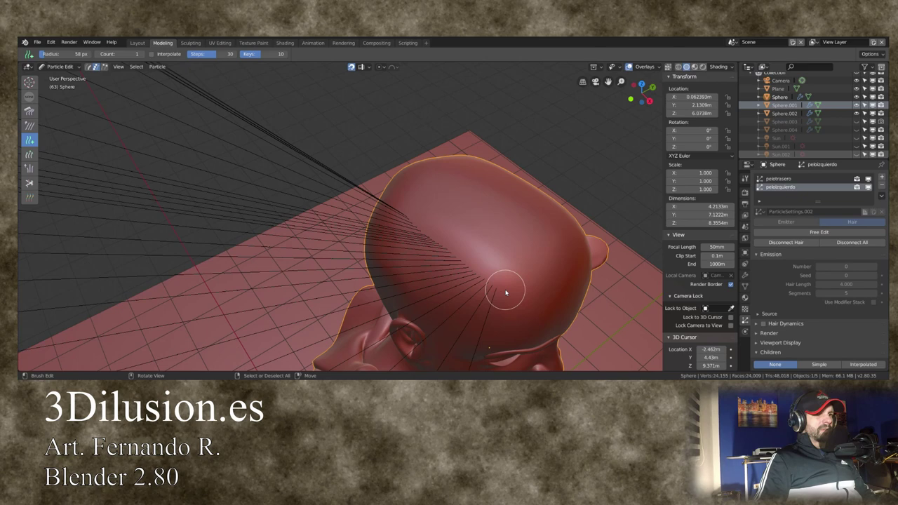
mouse_move(505, 293)
middle_down()
mouse_move(368, 243)
mouse_move(424, 225)
middle_up()
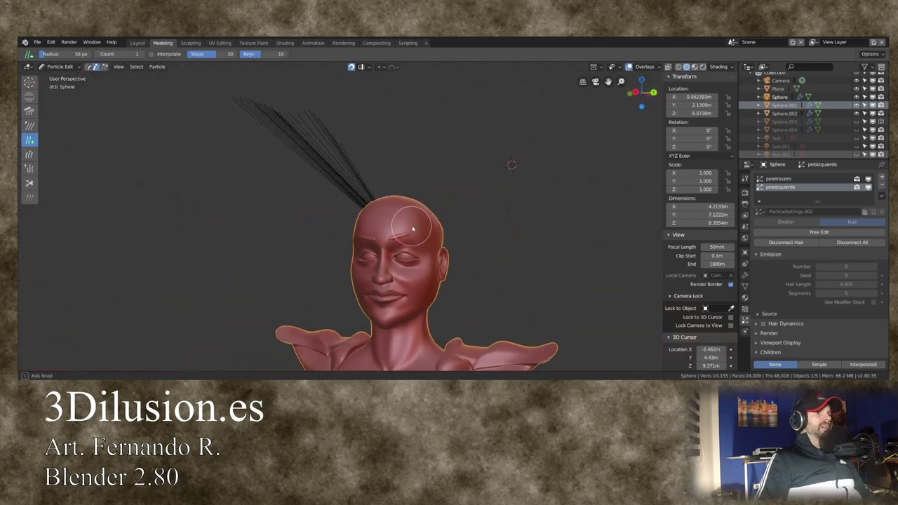
middle_drag(424, 225, 425, 230)
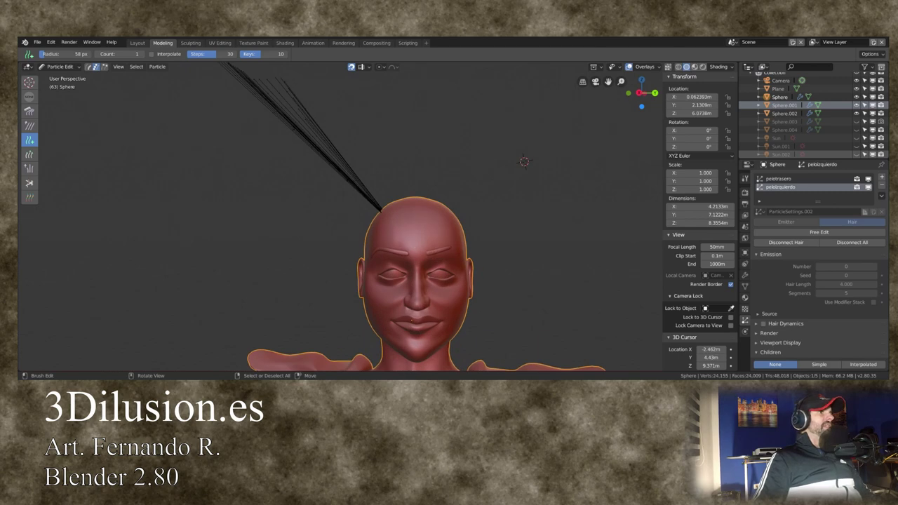
click(59, 67)
- Return to Object Mode and orbit to look down on the figure
click(62, 76)
mouse_move(327, 226)
middle_down()
mouse_move(359, 263)
mouse_move(331, 274)
mouse_move(318, 250)
mouse_move(353, 226)
mouse_move(334, 230)
mouse_move(365, 260)
mouse_move(415, 237)
mouse_move(411, 220)
middle_up()
scroll(392, 265, up, 4)
scroll(413, 223, down, 2)
scroll(413, 223, down, 3)
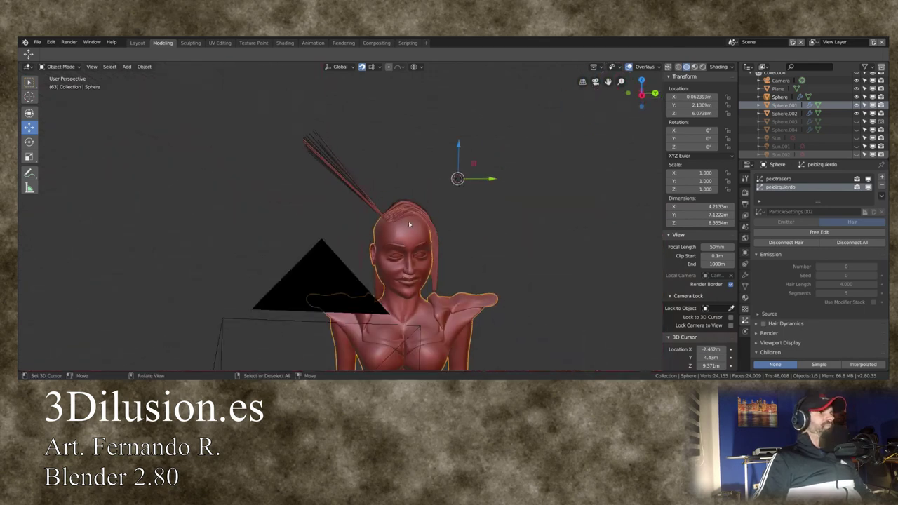
- Back in Particle Edit with the Comb brush, bend the straight left strands into a downward curve
click(61, 67)
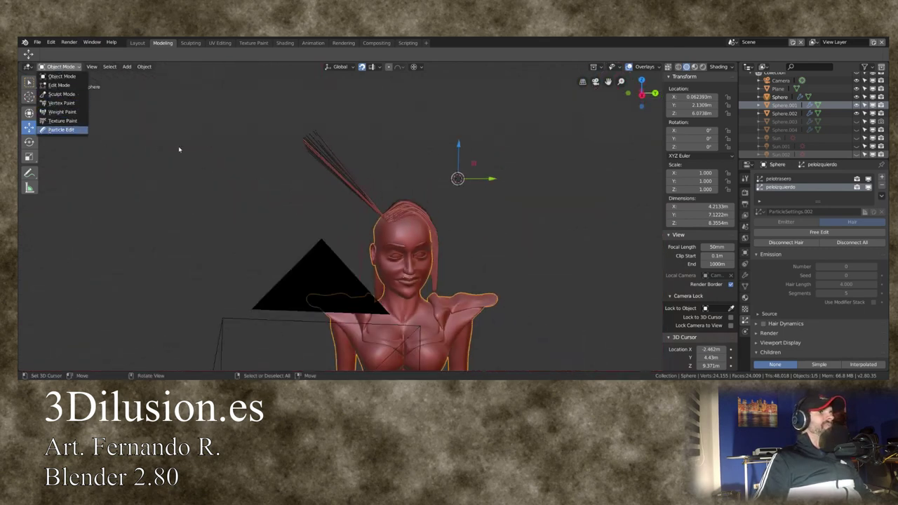
click(62, 122)
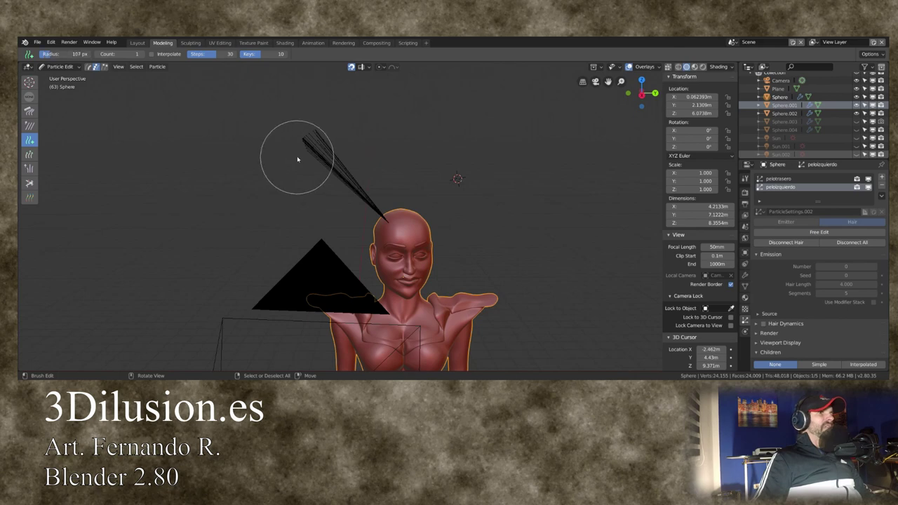
click(32, 111)
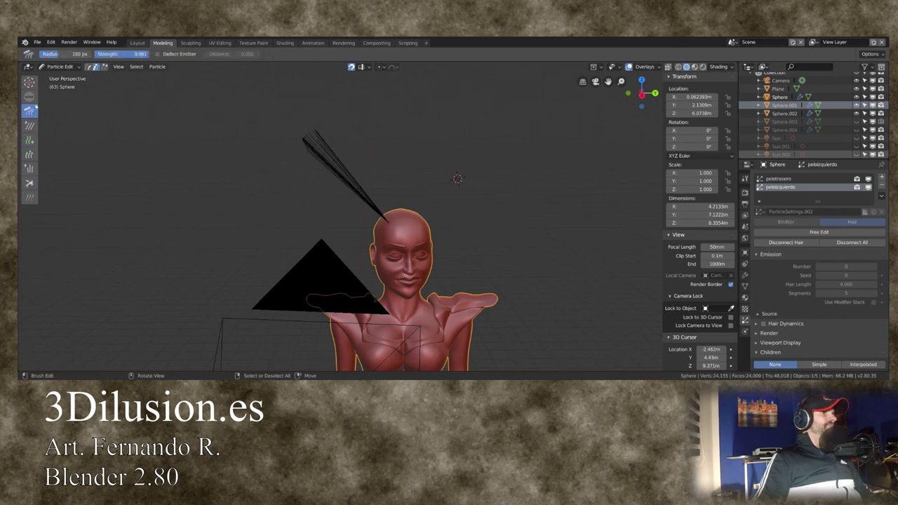
mouse_move(295, 156)
mouse_down()
mouse_move(278, 171)
mouse_move(282, 199)
mouse_move(170, 209)
mouse_up()
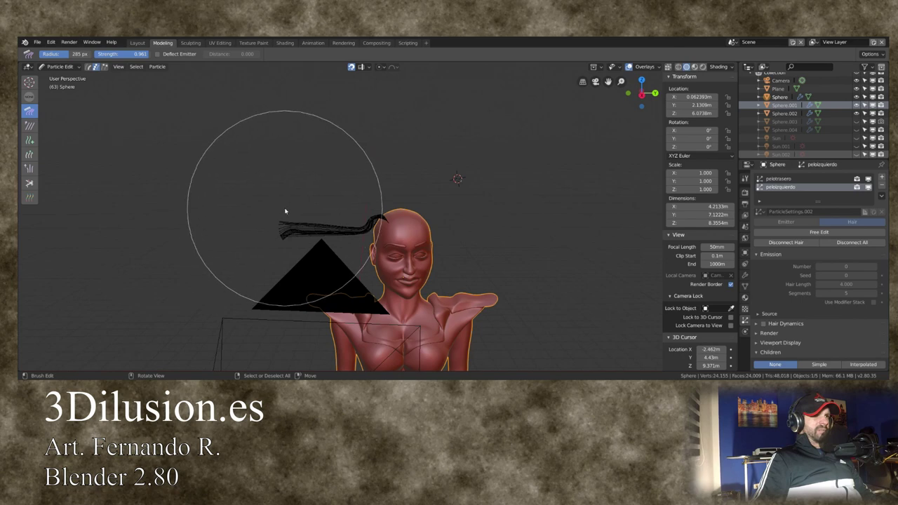
drag(285, 208, 285, 204)
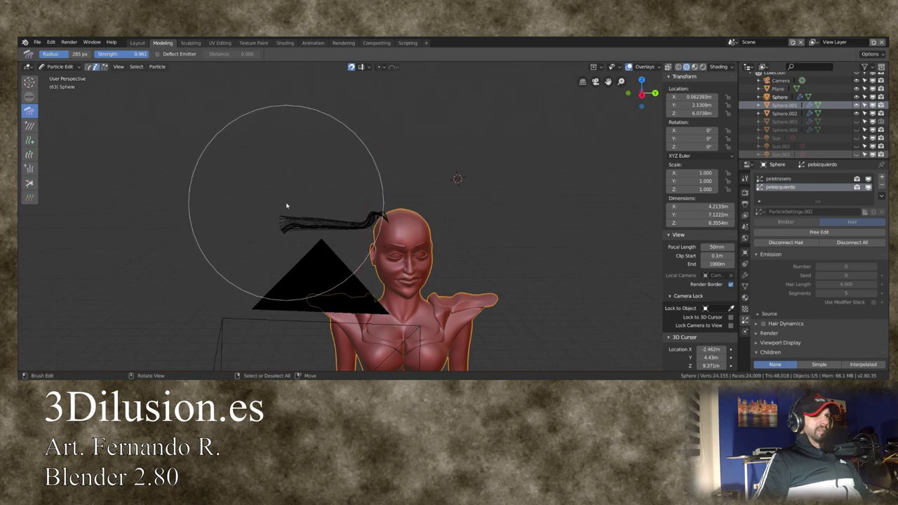
drag(272, 226, 274, 237)
- Comb the strands lower so they hang along the neck, then go back to Object Mode
mouse_move(272, 235)
middle_down()
mouse_move(271, 221)
mouse_move(271, 242)
middle_up()
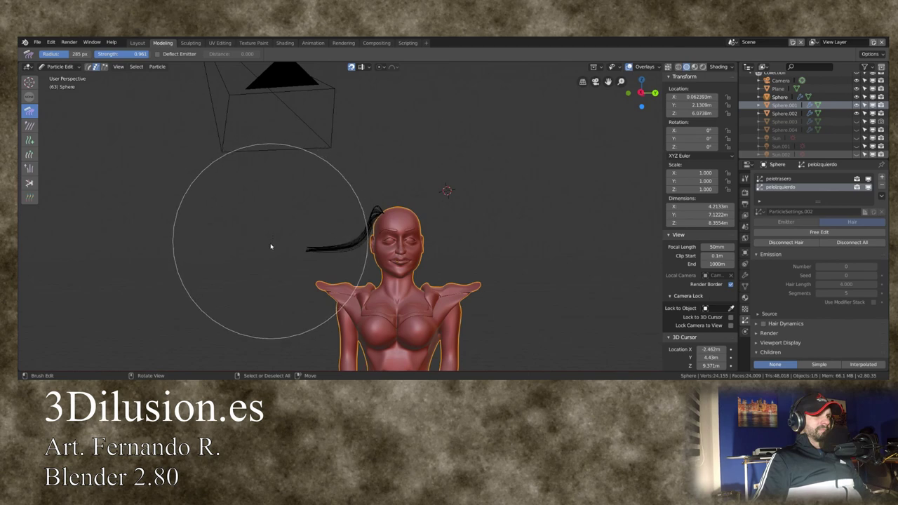
drag(271, 244, 282, 293)
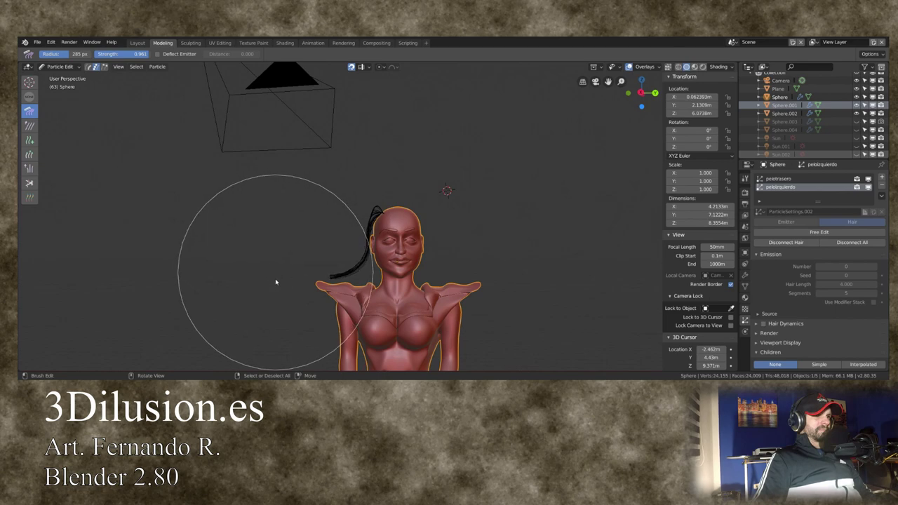
drag(281, 293, 281, 303)
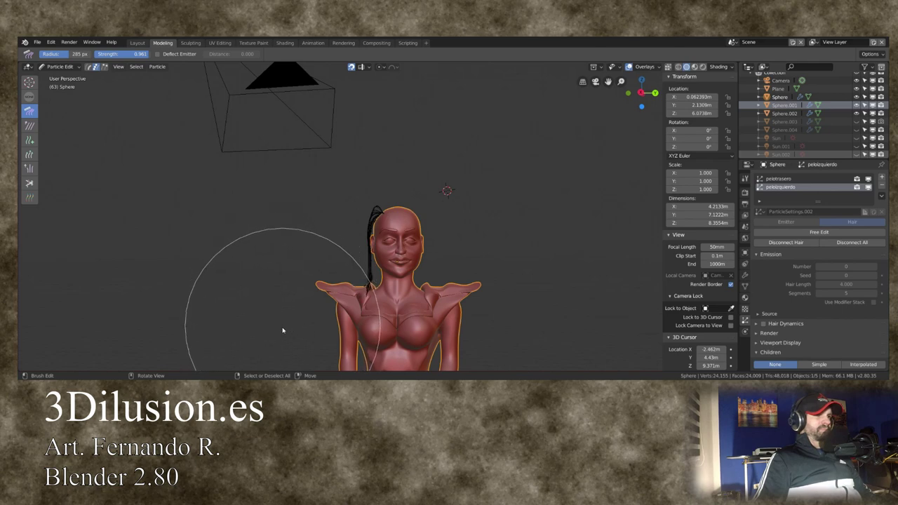
mouse_move(228, 255)
middle_down()
mouse_move(368, 264)
mouse_move(210, 250)
mouse_move(268, 283)
mouse_move(228, 254)
middle_up()
click(56, 67)
click(49, 76)
- Set the peloizquierdo hair's Children to Simple so it shows as full locks
mouse_move(393, 189)
middle_down()
mouse_move(491, 223)
mouse_move(411, 210)
mouse_move(428, 196)
mouse_move(443, 204)
middle_up()
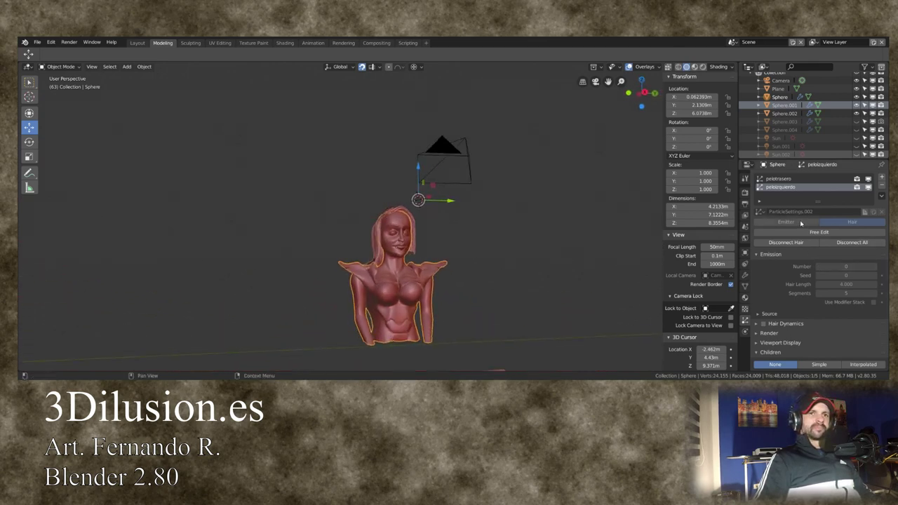
scroll(774, 333, down, 2)
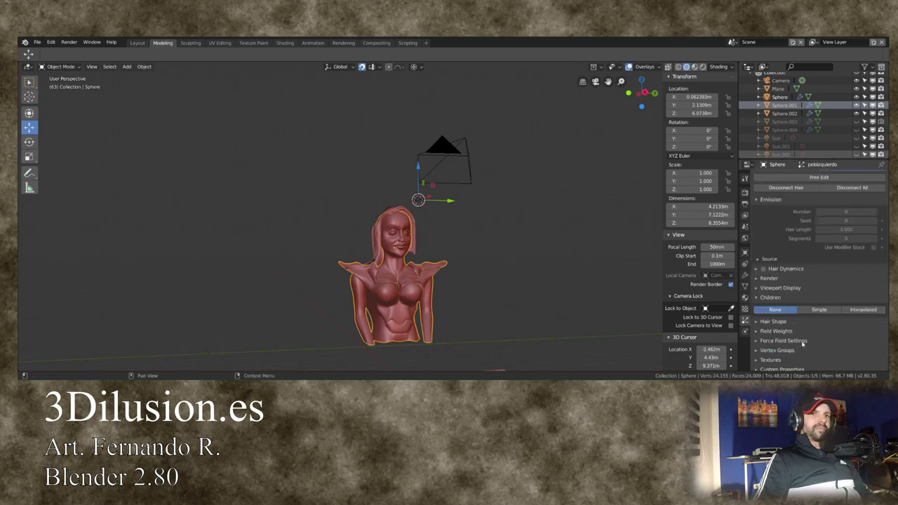
click(817, 311)
scroll(835, 287, down, 2)
scroll(863, 249, down, 1)
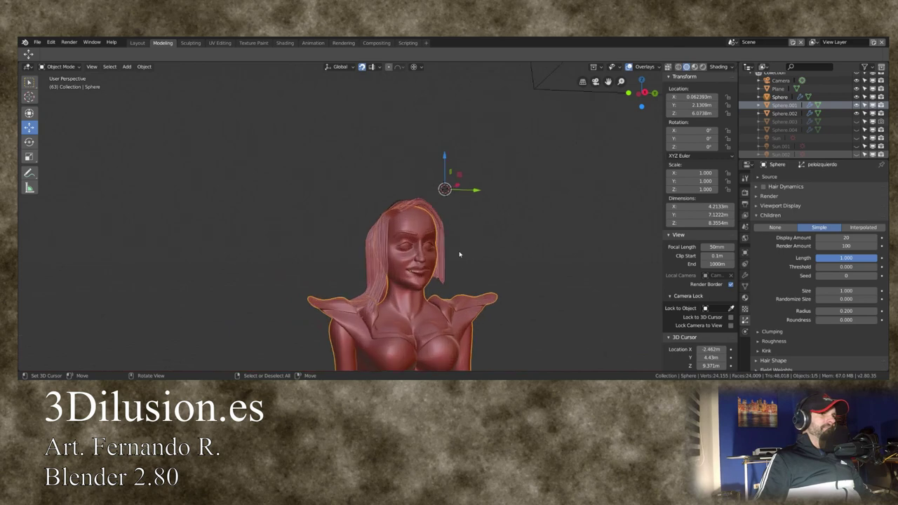
scroll(461, 254, up, 3)
mouse_move(461, 255)
middle_down()
mouse_move(431, 259)
mouse_move(390, 240)
middle_up()
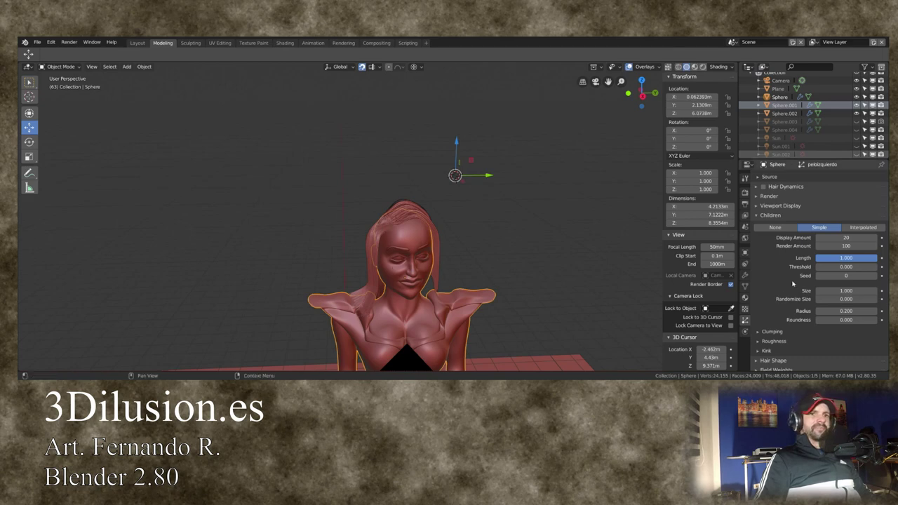
scroll(785, 296, down, 2)
- Expand and inspect the child Clumping, Roughness and Hair Shape settings
click(762, 289)
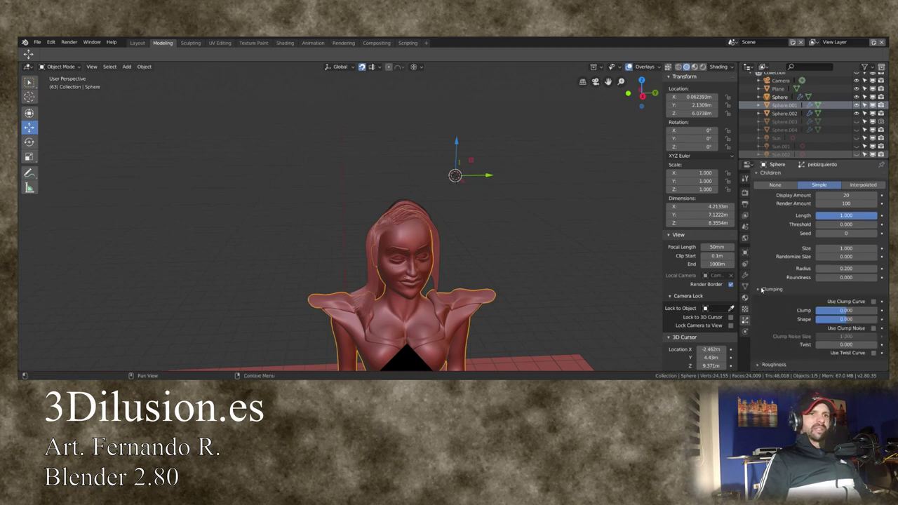
click(762, 289)
click(760, 309)
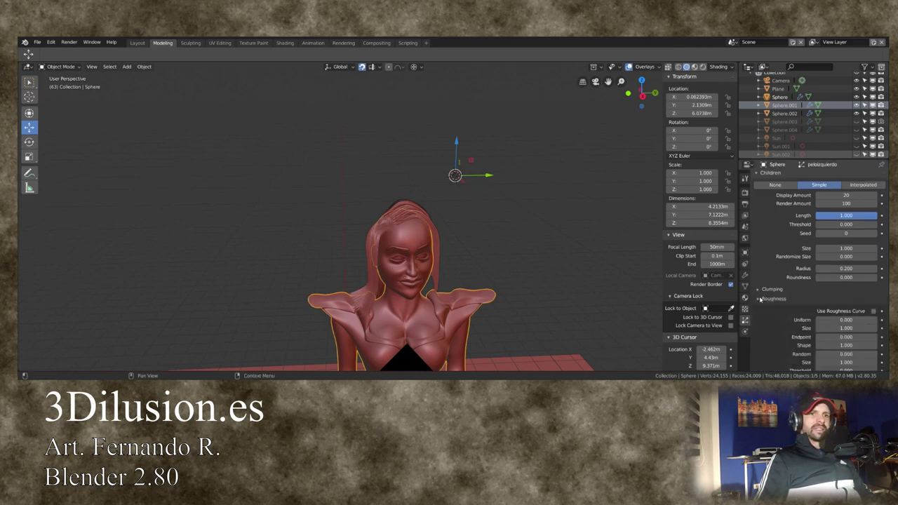
scroll(758, 306, down, 1)
click(758, 296)
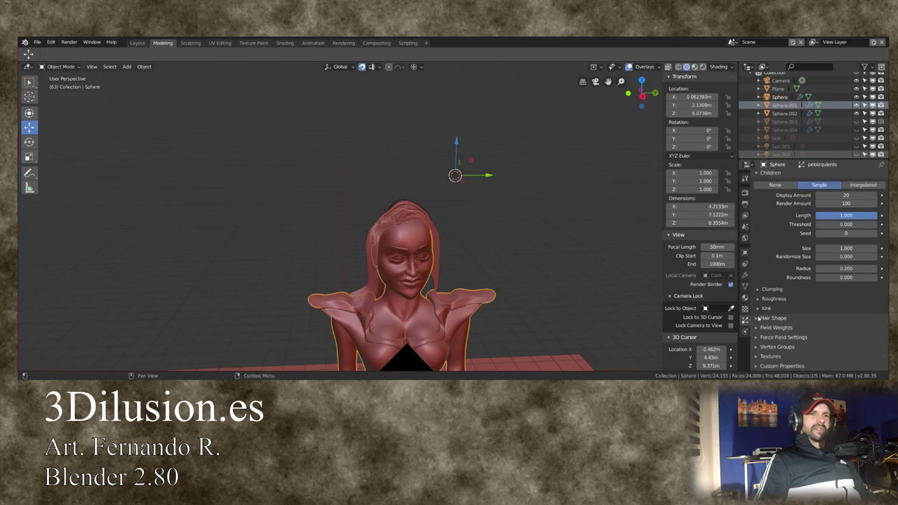
click(762, 318)
scroll(757, 270, up, 3)
scroll(779, 317, down, 3)
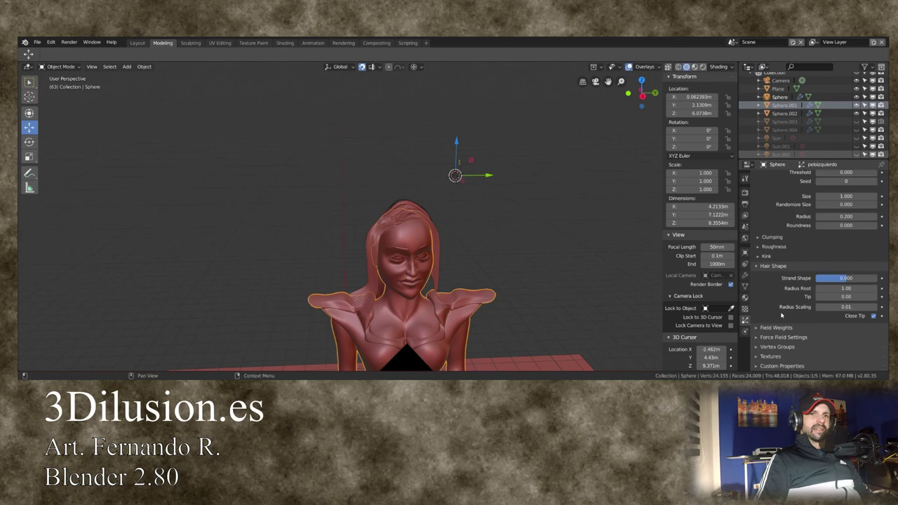
scroll(760, 280, up, 3)
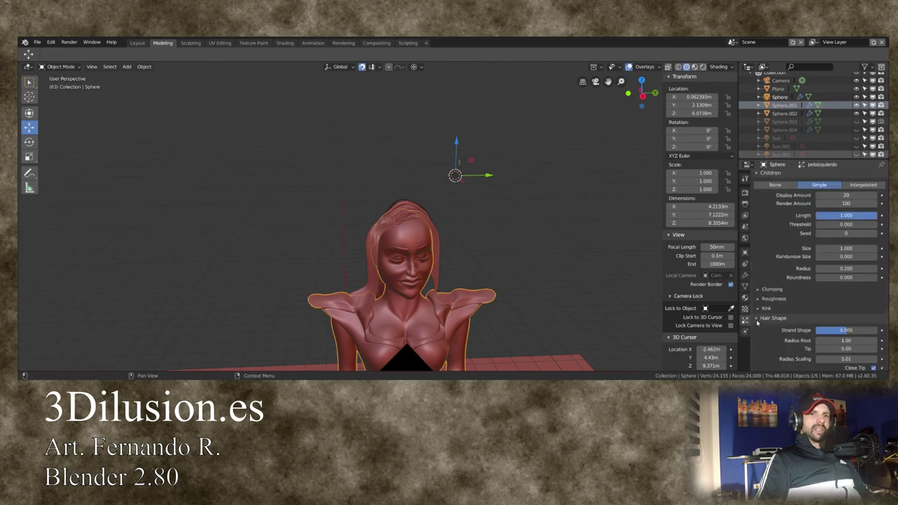
scroll(765, 323, down, 3)
scroll(757, 288, up, 10)
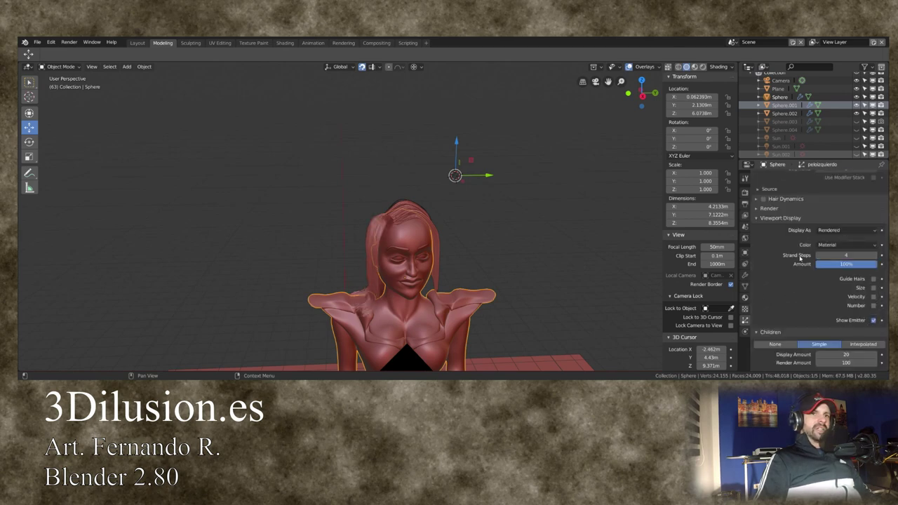
scroll(372, 216, up, 2)
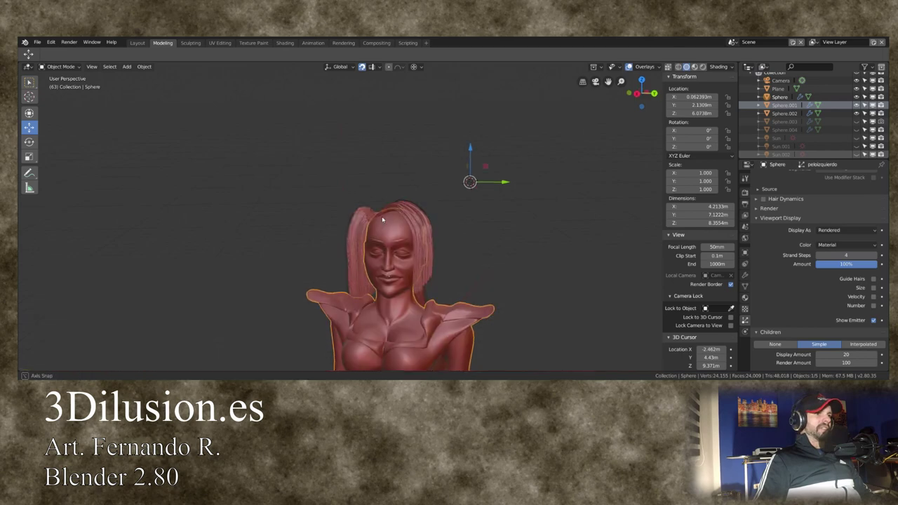
- Lower the hair's viewport Strand Steps, then raise it back to 4
scroll(371, 216, up, 4)
scroll(371, 216, up, 1)
scroll(372, 216, up, 2)
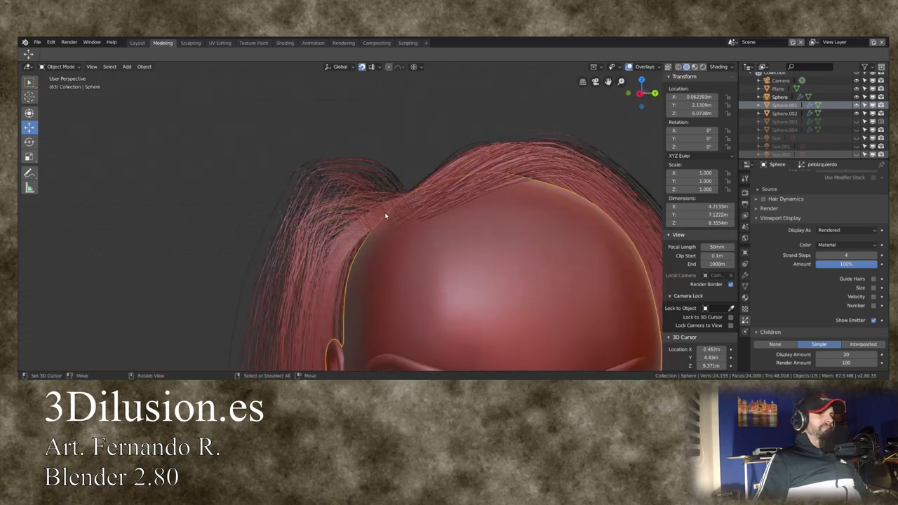
scroll(373, 218, up, 1)
scroll(374, 219, up, 1)
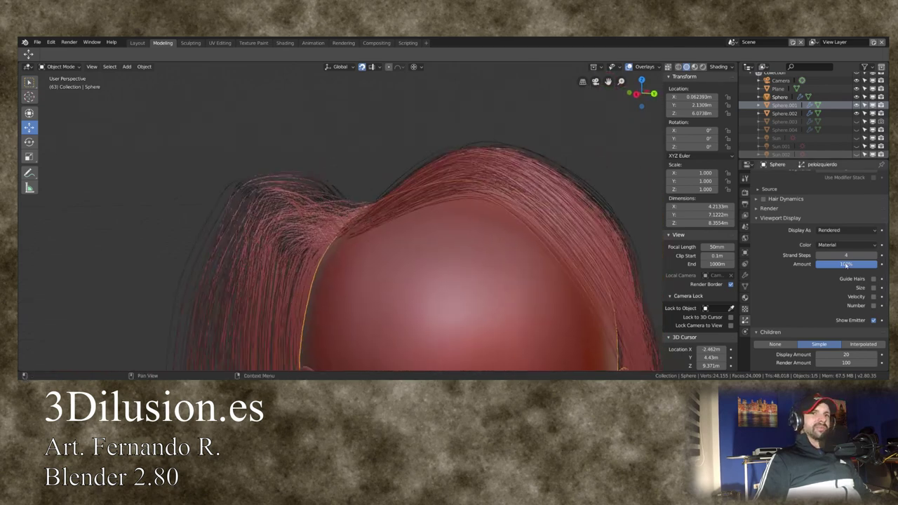
mouse_move(845, 255)
mouse_down()
mouse_move(828, 254)
mouse_move(852, 255)
mouse_up()
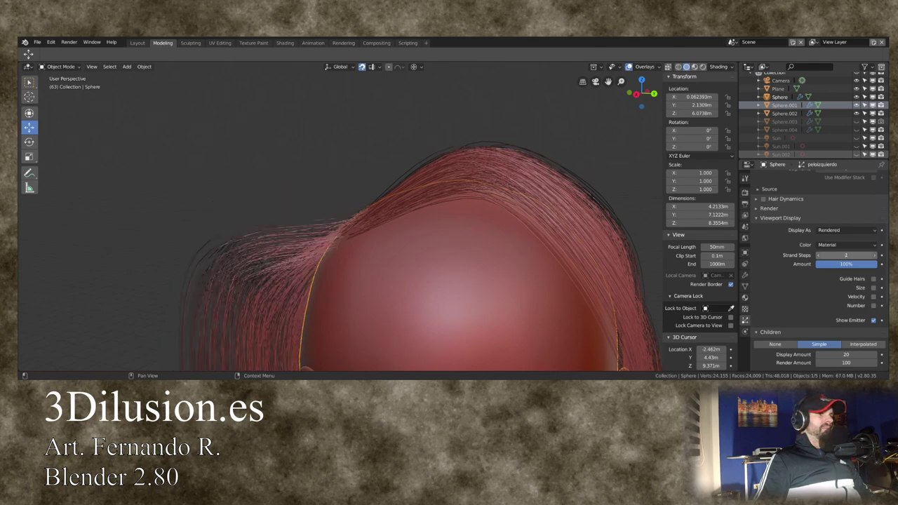
drag(852, 255, 870, 254)
- Orbit around the bust to check the smoother locks from all sides
scroll(551, 245, down, 3)
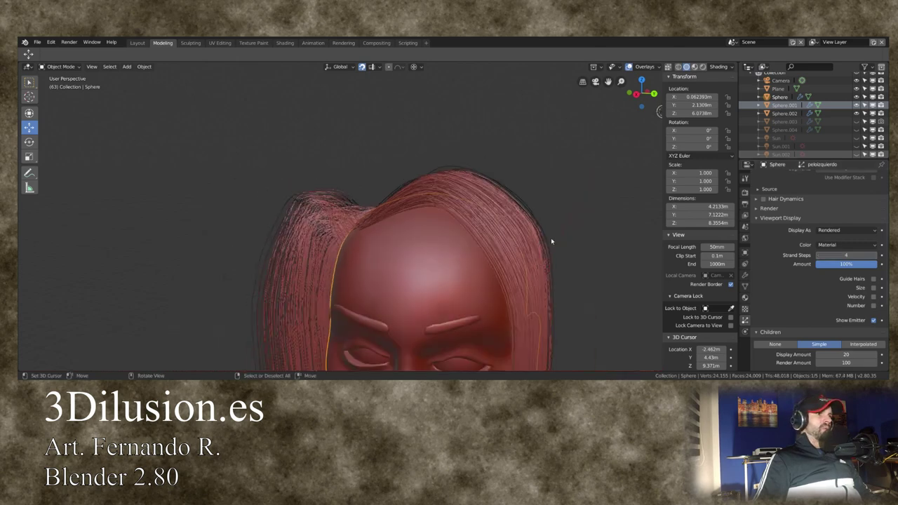
scroll(551, 244, down, 4)
scroll(566, 241, down, 4)
mouse_move(592, 261)
middle_down()
mouse_move(527, 243)
mouse_move(540, 277)
mouse_move(495, 267)
mouse_move(533, 292)
mouse_move(611, 306)
mouse_move(620, 268)
mouse_move(529, 253)
mouse_move(456, 256)
middle_up()
scroll(425, 254, up, 4)
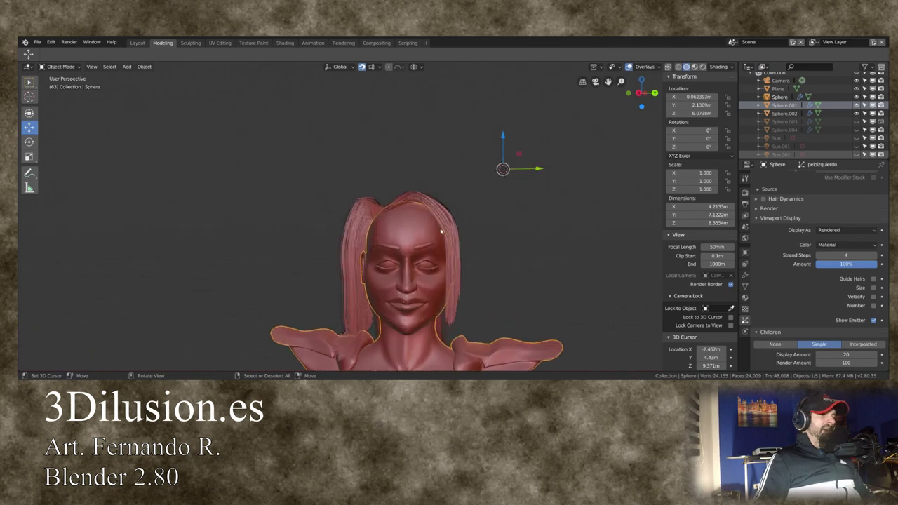
click(59, 67)
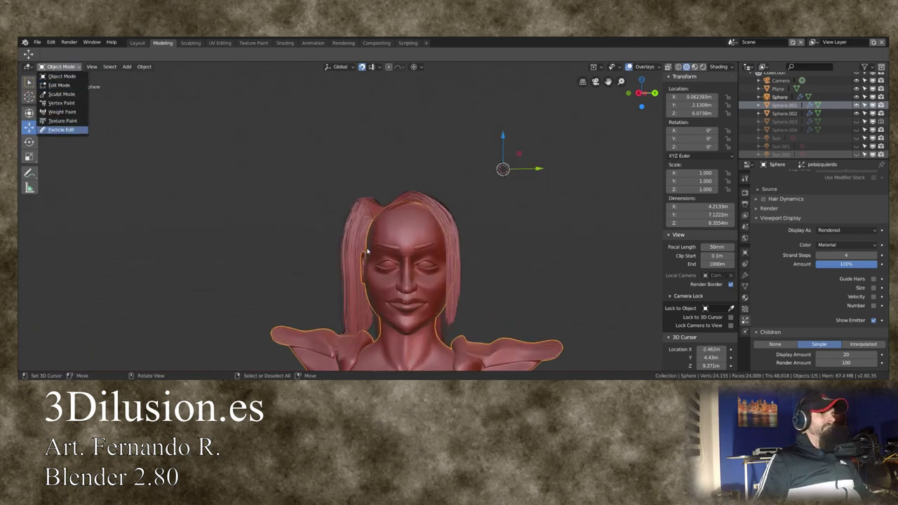
- In Particle Edit, comb the left strands outward and down beside the head
key(Return)
scroll(413, 248, down, 2)
mouse_move(414, 248)
middle_down()
mouse_move(411, 267)
mouse_move(427, 255)
middle_up()
scroll(423, 256, up, 2)
mouse_move(487, 247)
middle_down()
mouse_move(442, 206)
mouse_move(427, 208)
middle_up()
scroll(414, 194, down, 2)
scroll(414, 195, up, 2)
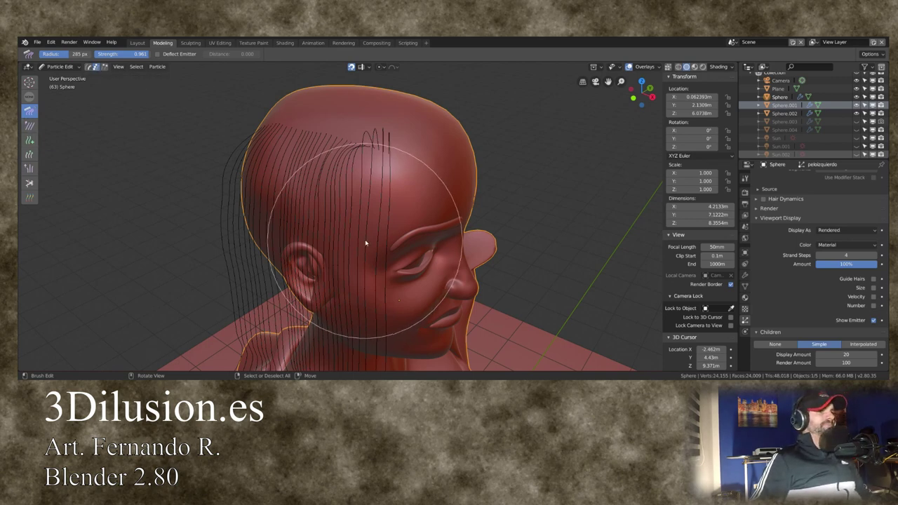
scroll(365, 239, up, 1)
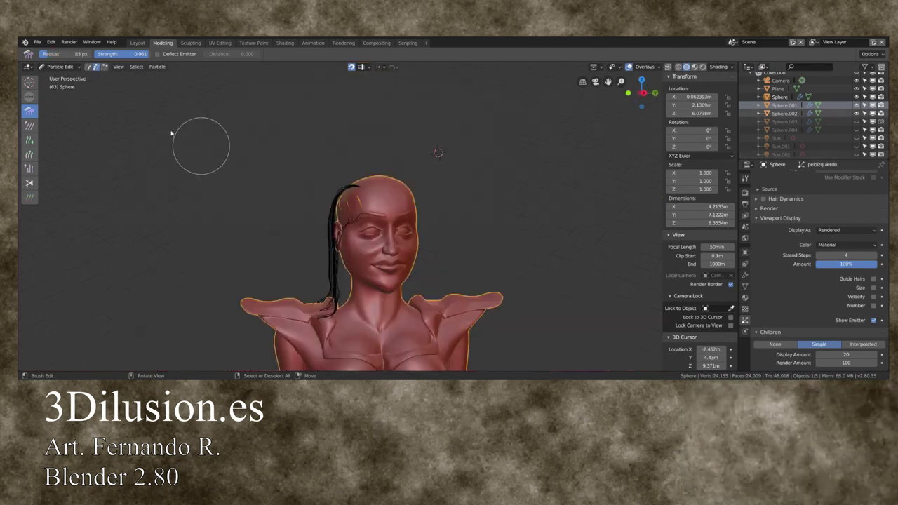
mouse_move(339, 216)
mouse_down()
mouse_move(325, 217)
mouse_move(341, 201)
mouse_move(320, 210)
mouse_move(323, 227)
mouse_up()
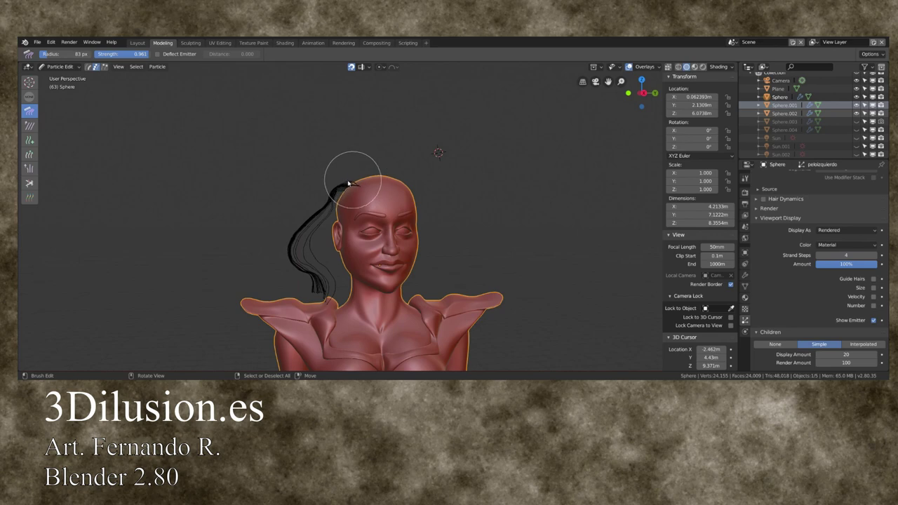
- Comb the long hanging strands straight downward
middle_drag(348, 181, 341, 200)
mouse_move(341, 201)
mouse_down()
mouse_move(320, 220)
mouse_move(330, 240)
mouse_move(316, 237)
mouse_move(321, 267)
mouse_move(332, 267)
mouse_move(322, 258)
mouse_move(354, 303)
mouse_move(341, 302)
mouse_up()
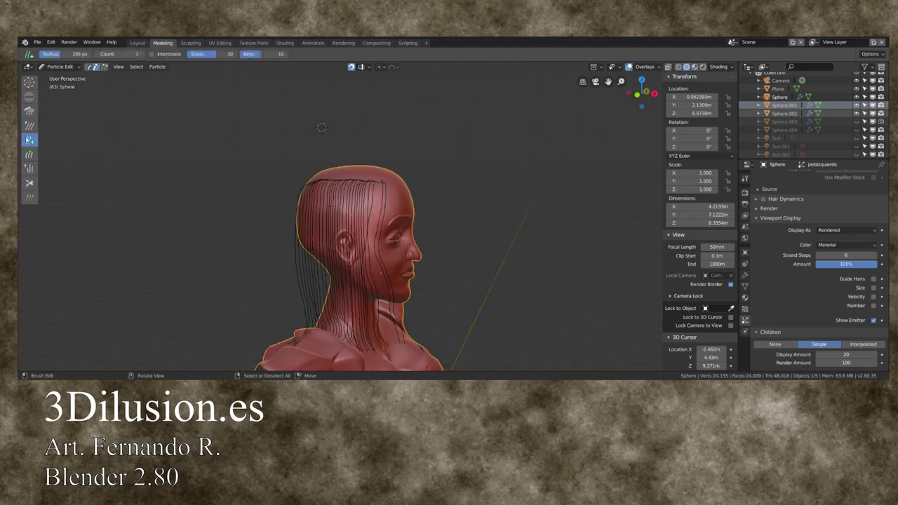
mouse_move(354, 245)
middle_down()
mouse_move(357, 260)
mouse_move(320, 298)
mouse_move(281, 277)
mouse_move(312, 280)
middle_up()
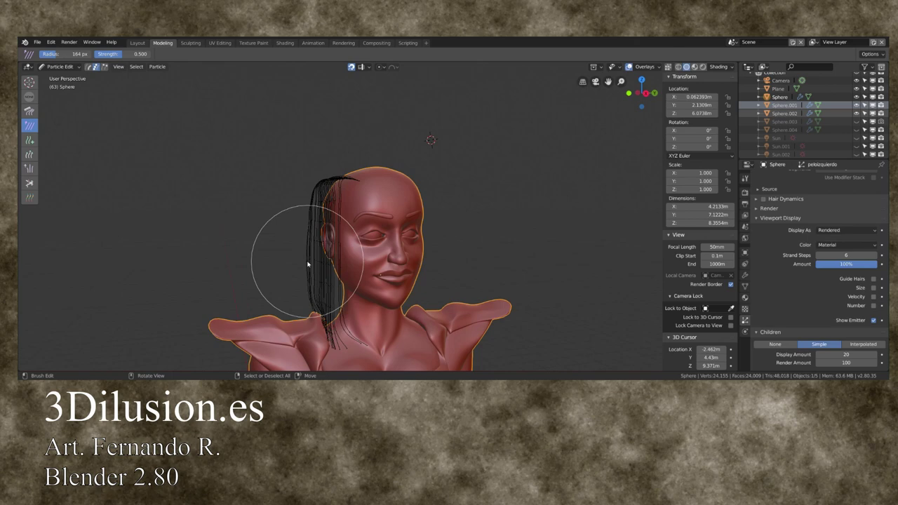
mouse_move(100, 71)
middle_down()
mouse_move(421, 291)
mouse_move(219, 137)
middle_up()
- Comb the strands beside the face slightly to the left
click(28, 110)
mouse_move(266, 154)
middle_down()
mouse_move(367, 176)
mouse_move(352, 182)
mouse_move(408, 187)
middle_up()
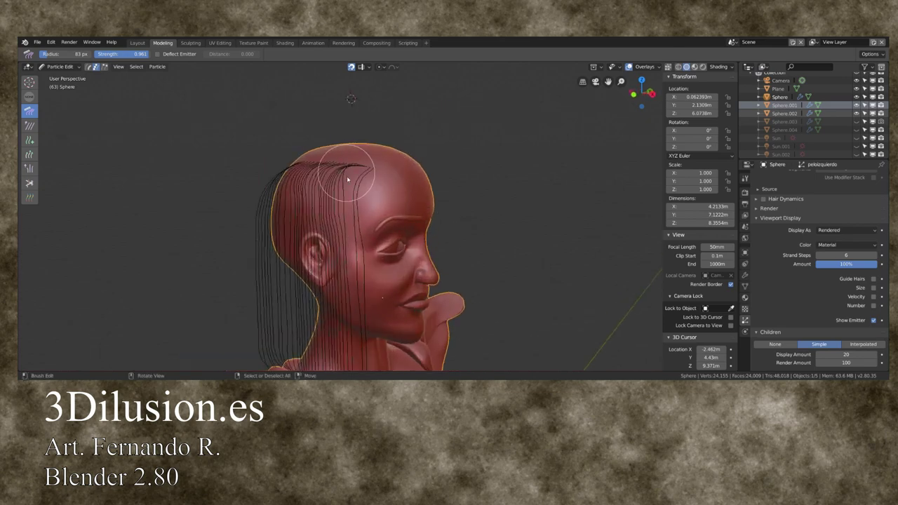
middle_drag(328, 185, 369, 188)
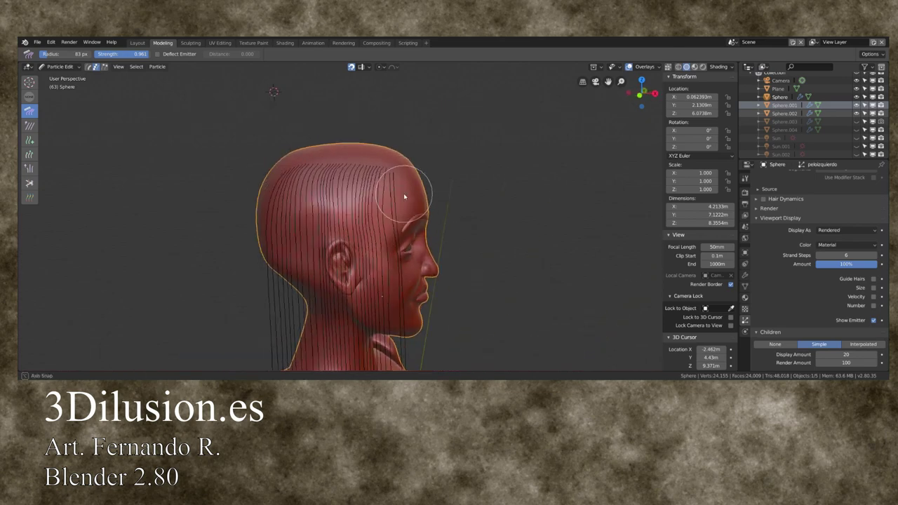
scroll(407, 188, up, 2)
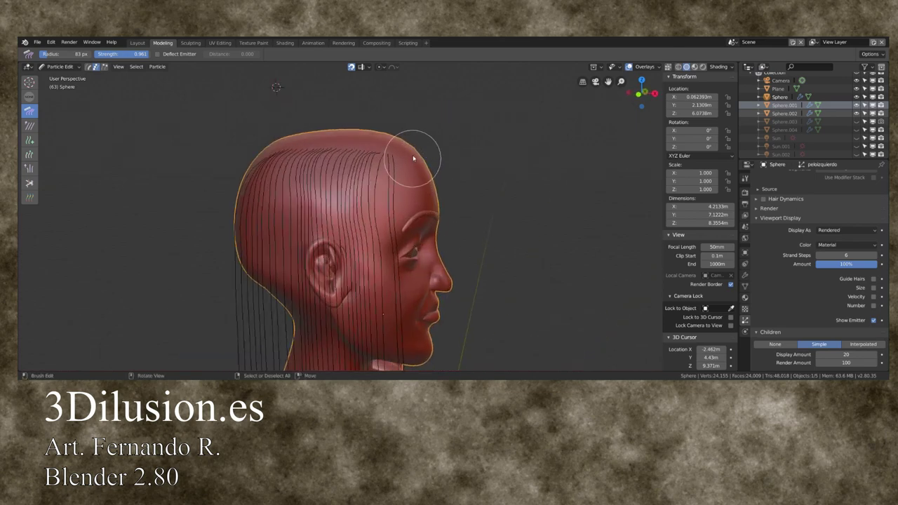
mouse_move(408, 150)
middle_down()
mouse_move(320, 194)
mouse_move(327, 245)
middle_up()
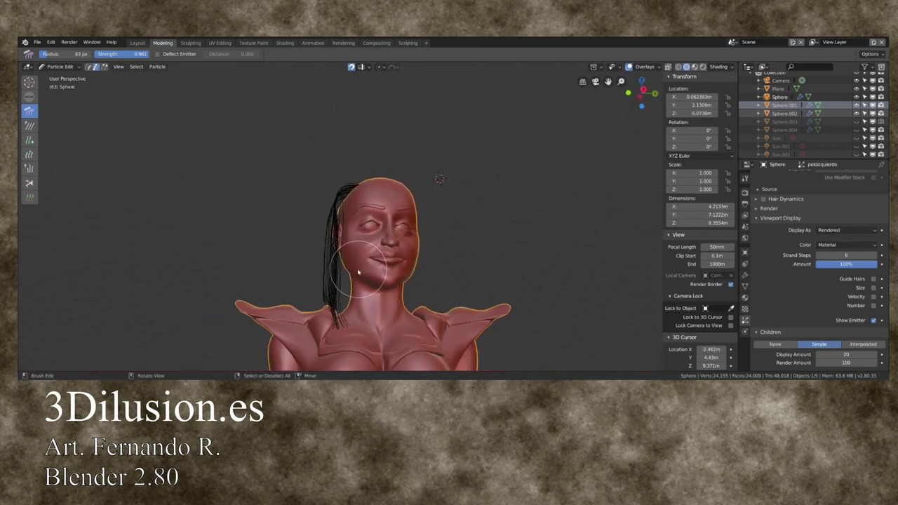
scroll(337, 277, down, 2)
mouse_move(337, 277)
mouse_down()
mouse_move(331, 261)
mouse_move(342, 238)
mouse_up()
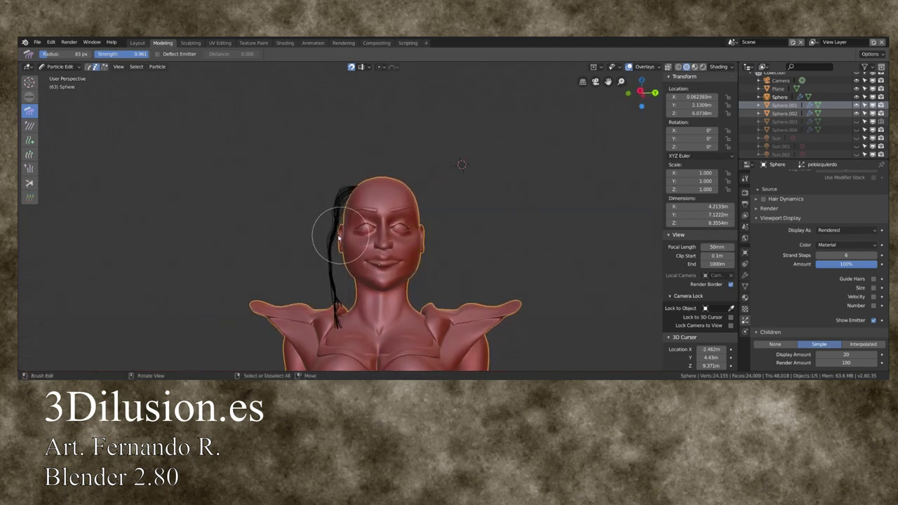
drag(337, 270, 341, 268)
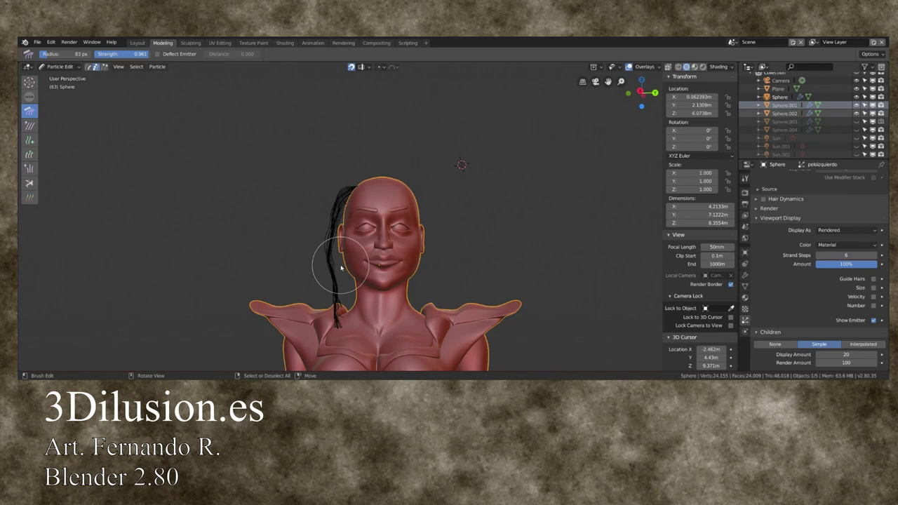
- Preview the combed hair in Object Mode and return to Particle Edit with the Smooth brush
click(26, 124)
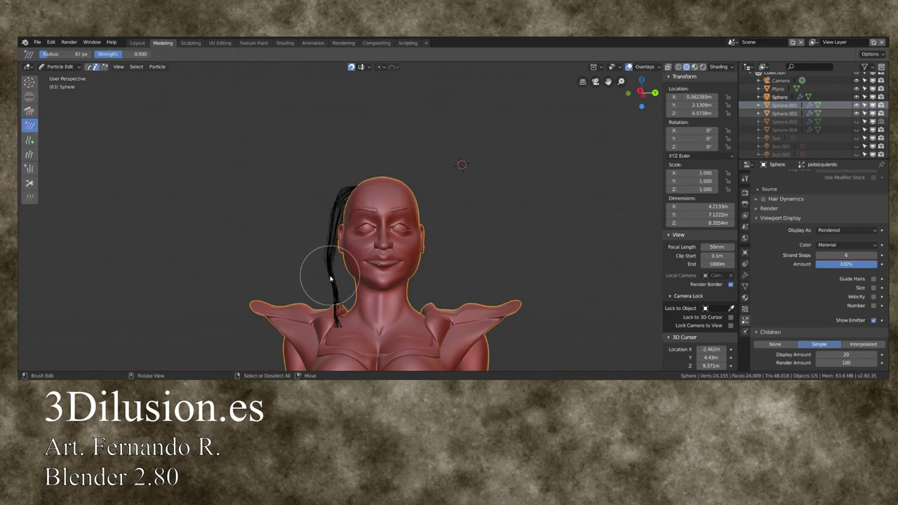
mouse_move(343, 319)
middle_down()
mouse_move(379, 318)
mouse_move(357, 298)
middle_up()
click(60, 66)
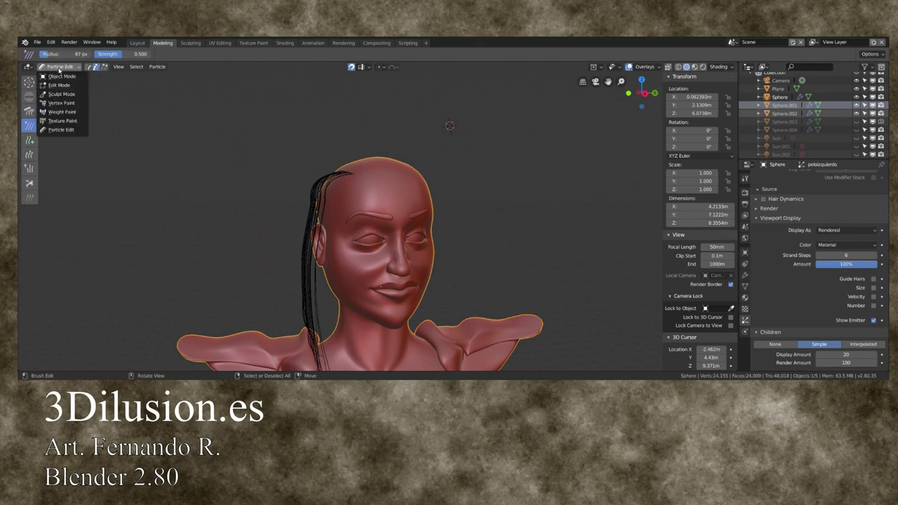
click(60, 71)
mouse_move(423, 298)
middle_down()
mouse_move(210, 291)
mouse_move(465, 309)
mouse_move(401, 250)
mouse_move(233, 211)
mouse_move(267, 226)
middle_up()
key(ctrl+Tab)
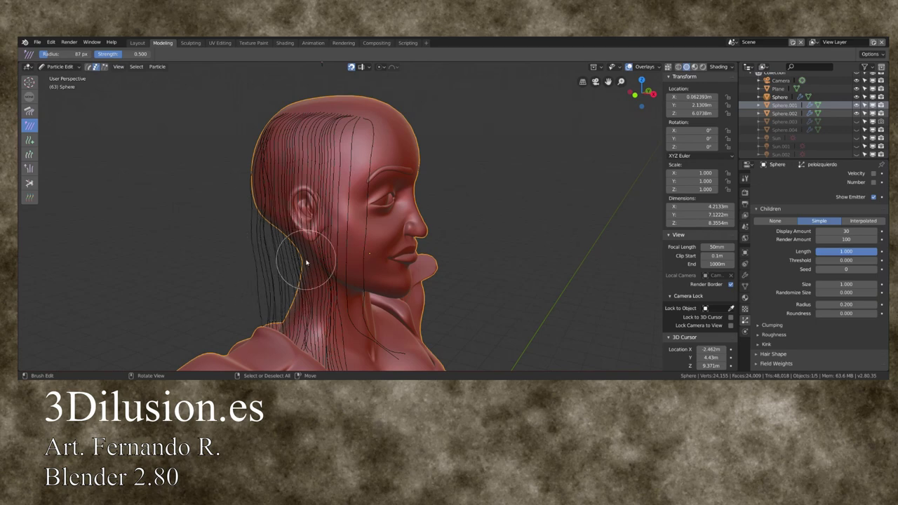
- Smooth the strands below the ear and along the head's side, then comb them down
middle_drag(280, 260, 277, 220)
drag(305, 289, 296, 289)
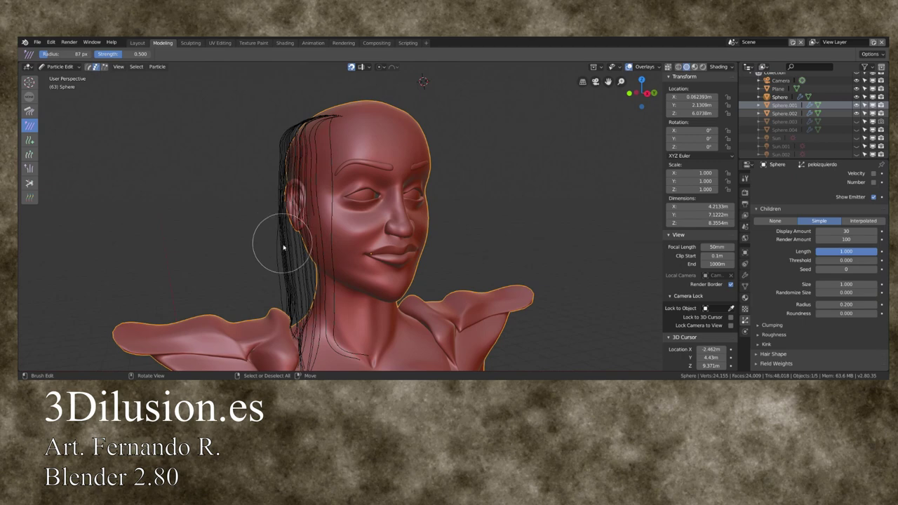
middle_drag(281, 235, 358, 245)
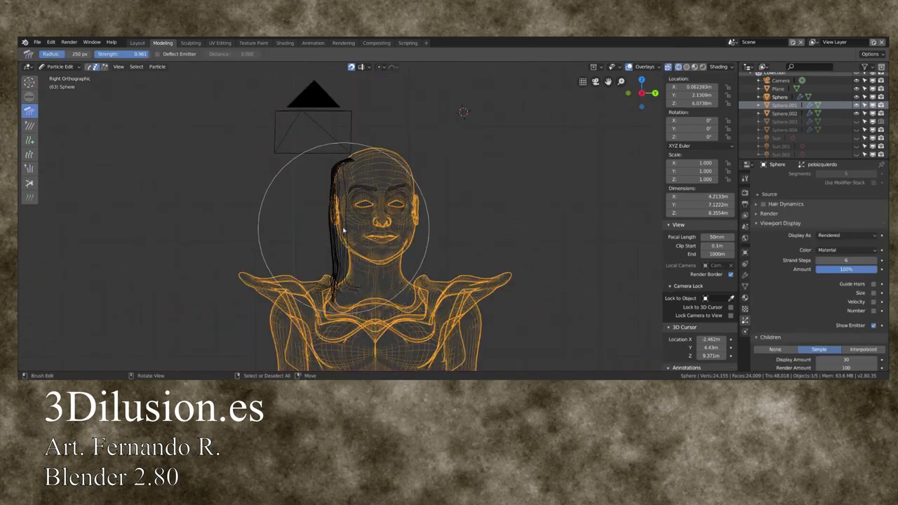
drag(339, 228, 343, 239)
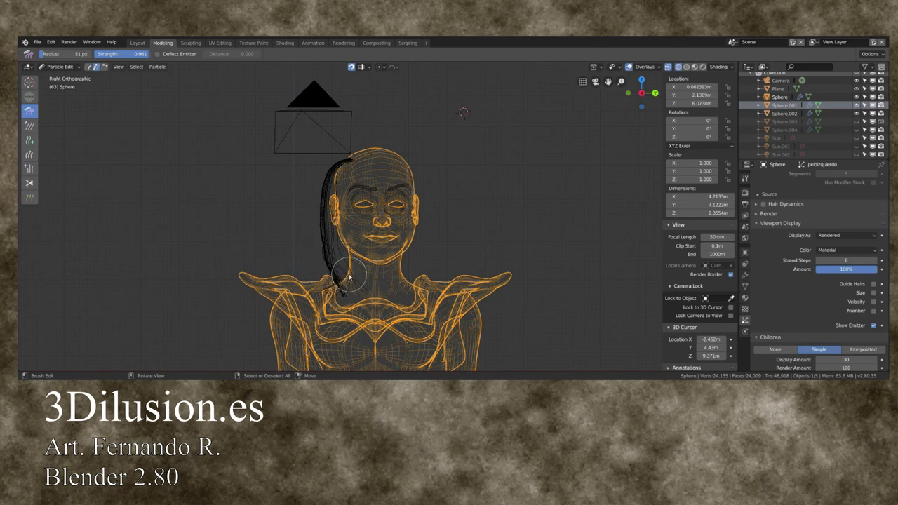
- Preview the hair in Object Mode, then comb from a rear three-quarter view
mouse_move(379, 249)
middle_down()
mouse_move(415, 242)
mouse_move(437, 250)
middle_up()
click(59, 66)
mouse_move(564, 90)
middle_down()
mouse_move(453, 198)
mouse_move(330, 202)
mouse_move(333, 212)
middle_up()
key(ctrl+Tab)
key(ctrl+Tab)
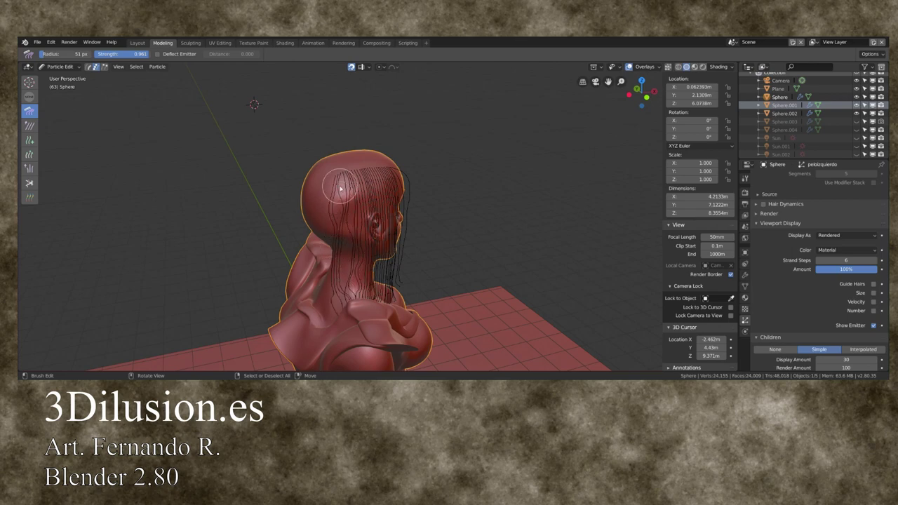
key(shift+space)
mouse_move(351, 251)
middle_down()
mouse_move(324, 171)
mouse_move(299, 160)
middle_up()
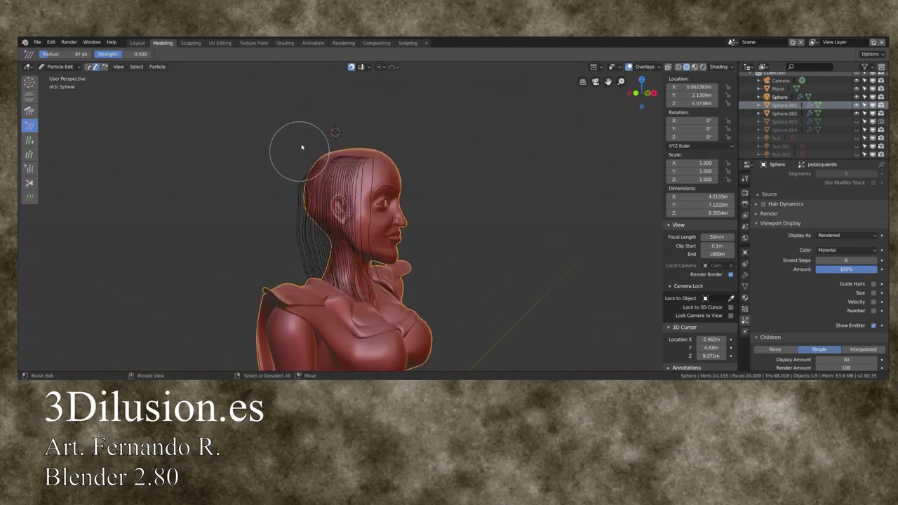
middle_drag(298, 176, 302, 155)
key(shift+space)
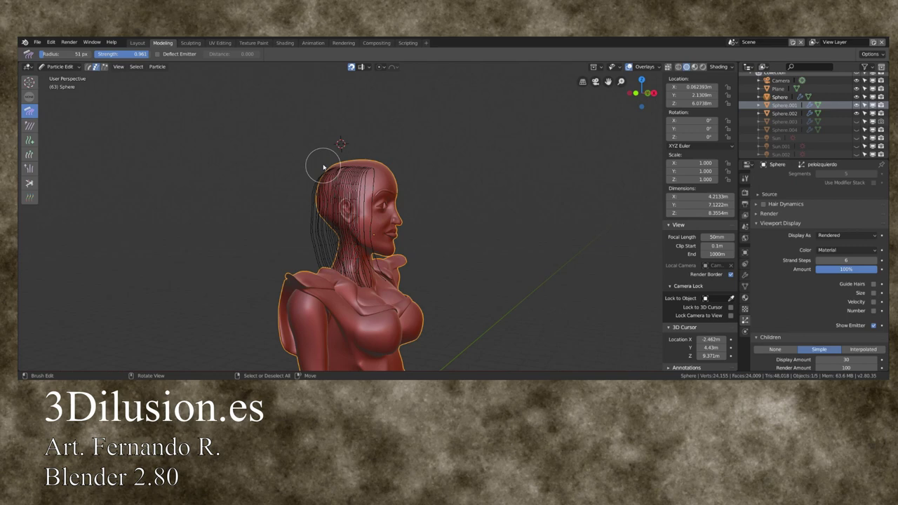
middle_drag(308, 195, 343, 181)
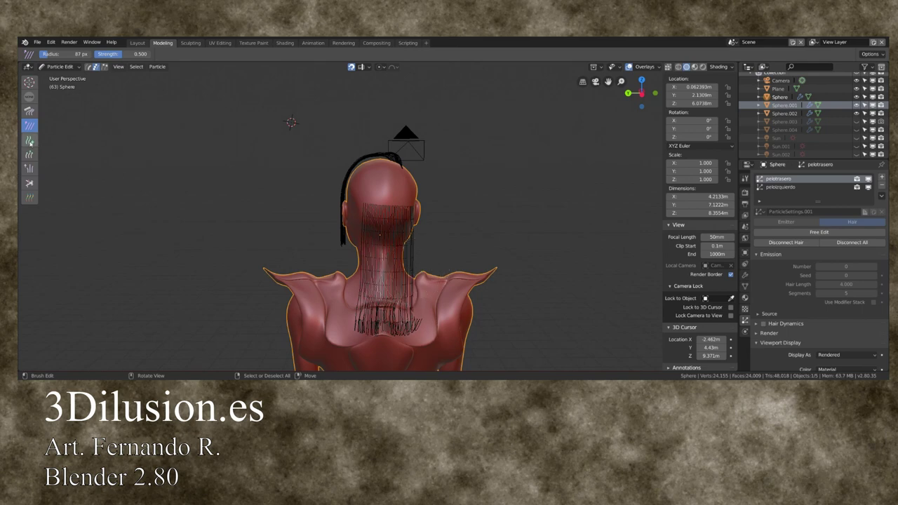
- Cut the long back strands short into a blunt bob and view it in Object Mode
click(29, 183)
drag(331, 271, 358, 270)
key(Tab)
middle_drag(274, 194, 224, 188)
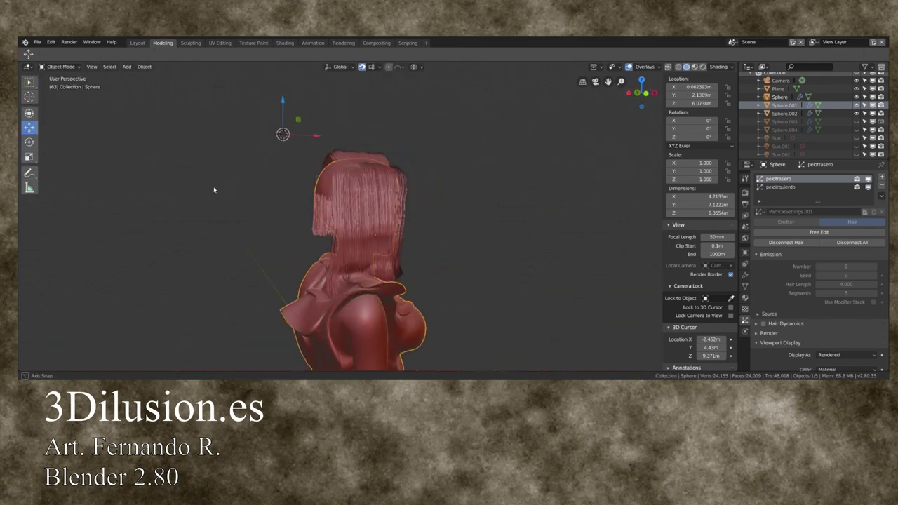
- Switch to editing the coronilla (crown) hair system and comb its strands into a curve
click(60, 66)
click(63, 73)
mouse_move(435, 170)
middle_down()
mouse_move(414, 175)
mouse_move(434, 181)
middle_up()
click(59, 66)
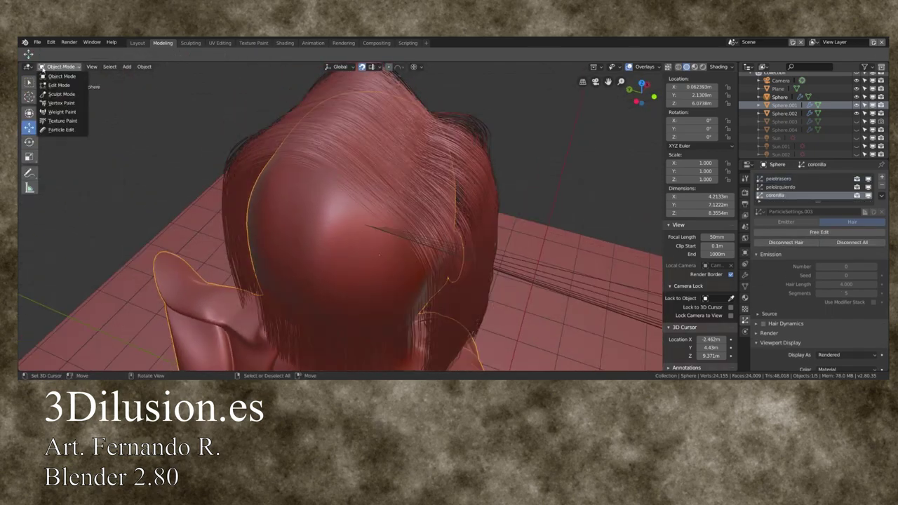
click(56, 125)
mouse_move(232, 116)
mouse_down()
mouse_move(213, 201)
mouse_move(233, 306)
mouse_move(225, 234)
mouse_up()
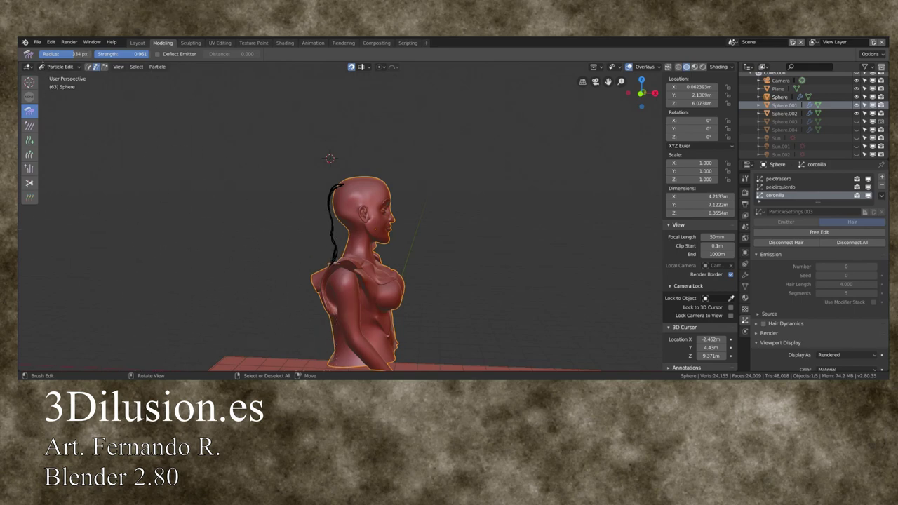
- Preview the crown hair from behind and straighten the hooked tips of the strands
click(60, 67)
click(55, 78)
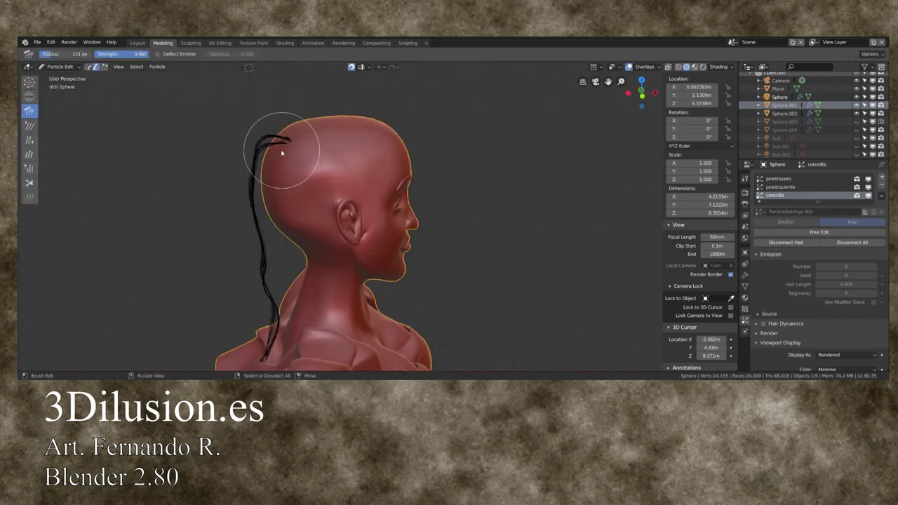
middle_drag(300, 160, 376, 155)
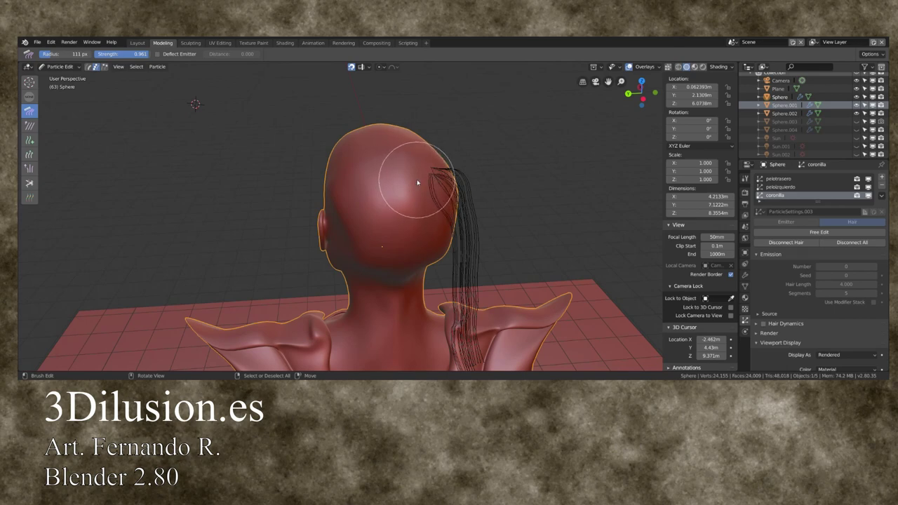
middle_drag(425, 188, 362, 181)
drag(344, 161, 410, 162)
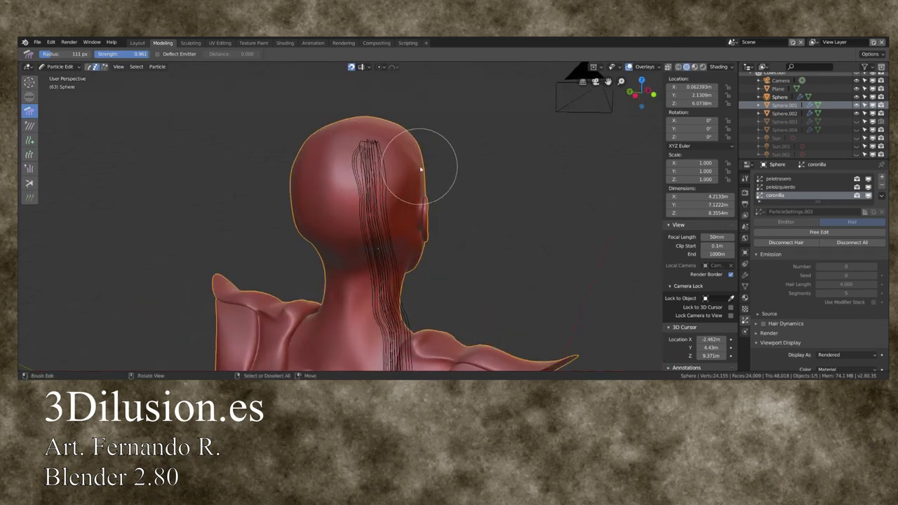
mouse_move(359, 164)
middle_down()
mouse_move(310, 158)
mouse_move(395, 187)
mouse_move(301, 180)
middle_up()
- Comb the crown strands down and to the left, checking the result in Object Mode
click(60, 67)
click(62, 75)
key(ctrl+Tab)
drag(304, 146, 283, 166)
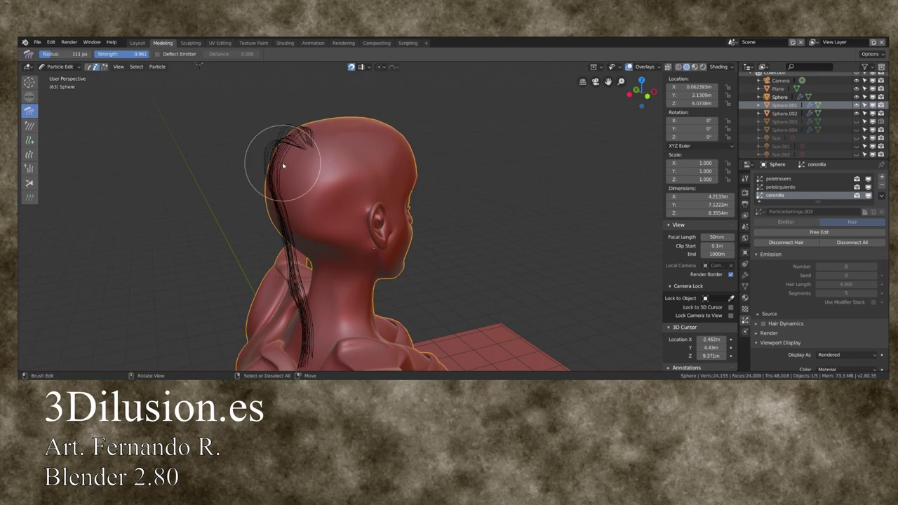
click(61, 66)
click(62, 74)
- Give the crown hair Simple children with a display amount of 20
mouse_move(140, 105)
middle_down()
mouse_move(224, 115)
mouse_move(292, 136)
middle_up()
scroll(818, 281, down, 3)
scroll(817, 281, down, 3)
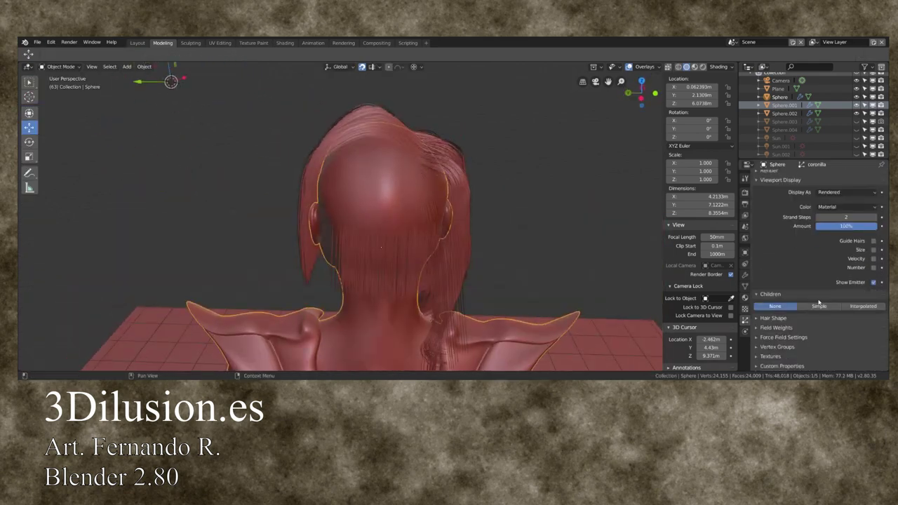
click(819, 306)
key(Return)
mouse_move(406, 228)
middle_down()
mouse_move(450, 224)
mouse_move(465, 236)
middle_up()
scroll(812, 298, down, 2)
scroll(811, 297, up, 5)
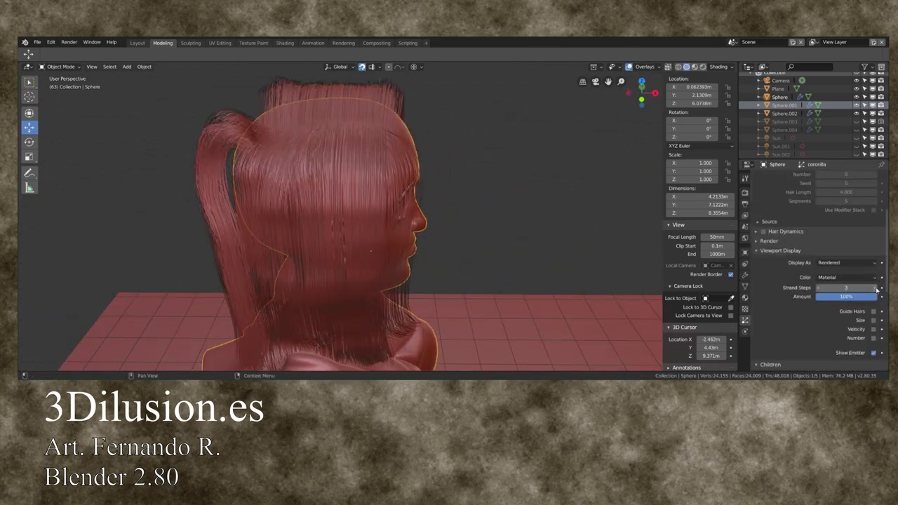
mouse_move(365, 196)
middle_down()
mouse_move(355, 164)
mouse_move(290, 176)
mouse_move(377, 185)
mouse_move(416, 170)
middle_up()
- Comb the crown strands down the back of the head and neck, then preview them
click(61, 66)
click(63, 132)
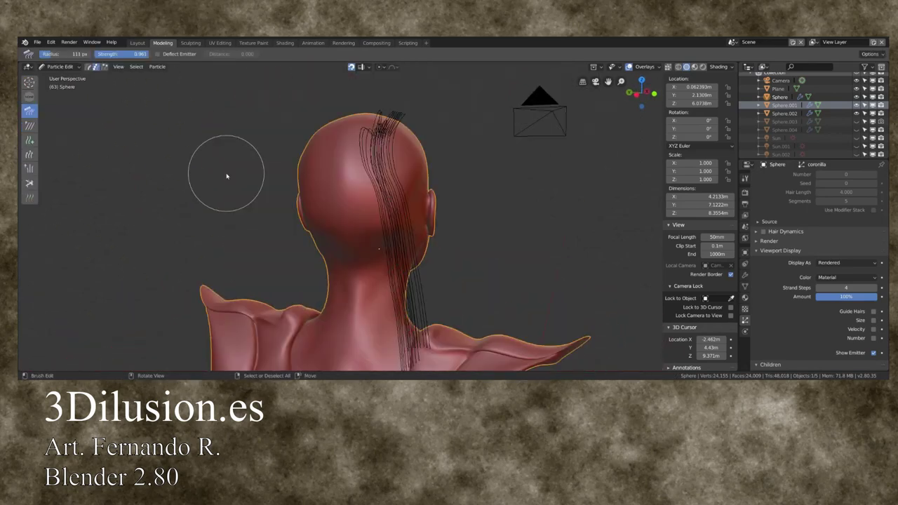
scroll(380, 242, down, 2)
drag(377, 233, 374, 344)
mouse_move(374, 344)
middle_down()
mouse_move(388, 222)
mouse_move(421, 236)
mouse_move(401, 184)
middle_up()
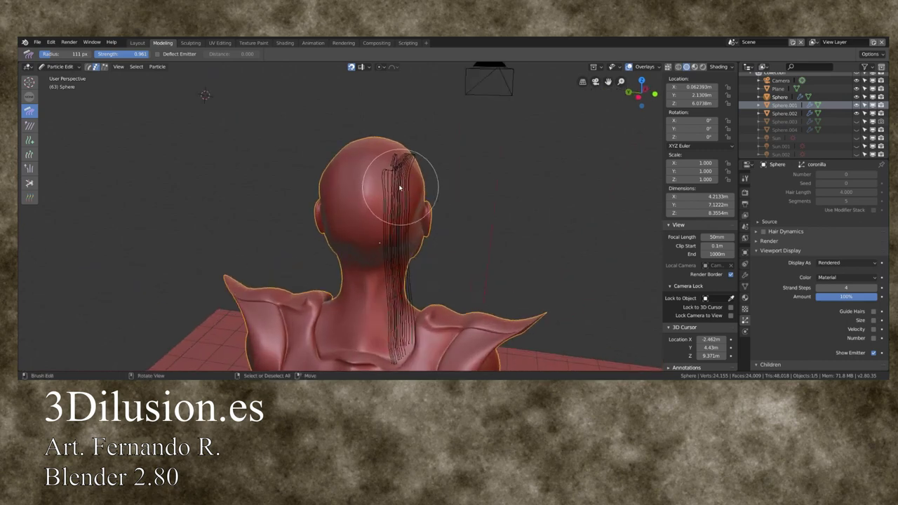
click(61, 66)
click(61, 80)
- Bend the crown guide strands closer to the scalp and preview the hair from behind
mouse_move(401, 206)
middle_down()
mouse_move(321, 216)
mouse_move(297, 205)
mouse_move(416, 214)
mouse_move(300, 158)
mouse_move(354, 135)
mouse_move(415, 164)
mouse_move(316, 182)
mouse_move(258, 206)
middle_up()
key(ctrl+Tab)
drag(257, 206, 261, 186)
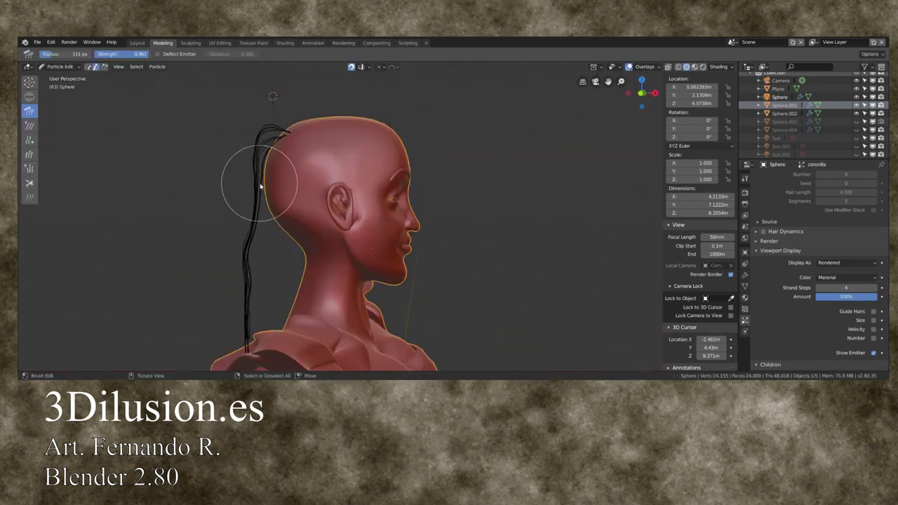
drag(246, 266, 250, 260)
click(60, 66)
click(59, 76)
mouse_move(295, 183)
middle_down()
mouse_move(352, 183)
mouse_move(352, 216)
middle_up()
- Comb the top-of-head strands into a leftward curve and check them in Object Mode
key(ctrl+Tab)
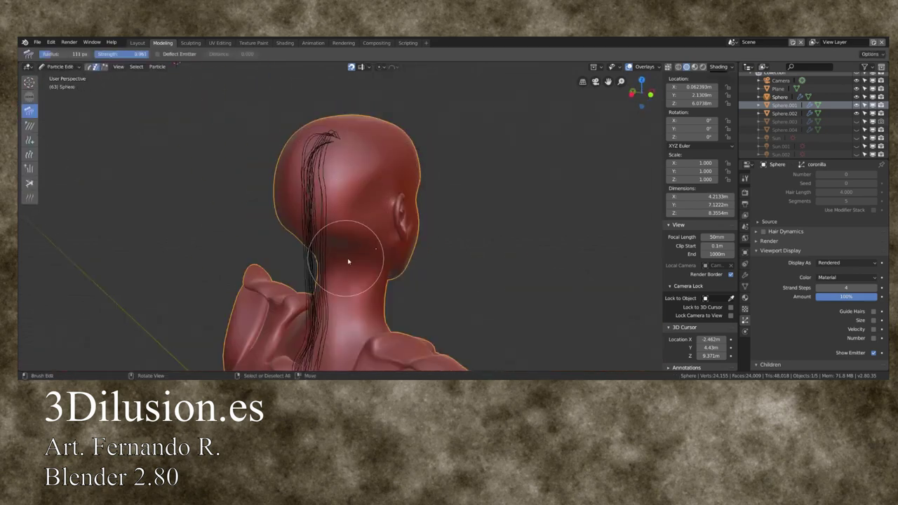
middle_drag(351, 180, 347, 162)
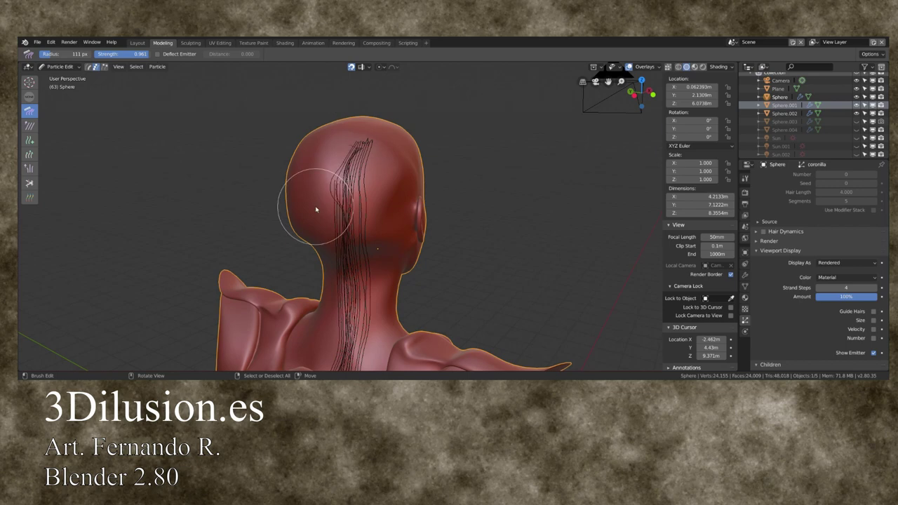
drag(315, 206, 326, 157)
mouse_move(321, 151)
middle_down()
mouse_move(372, 193)
mouse_move(318, 181)
mouse_move(453, 157)
middle_up()
click(60, 66)
click(63, 77)
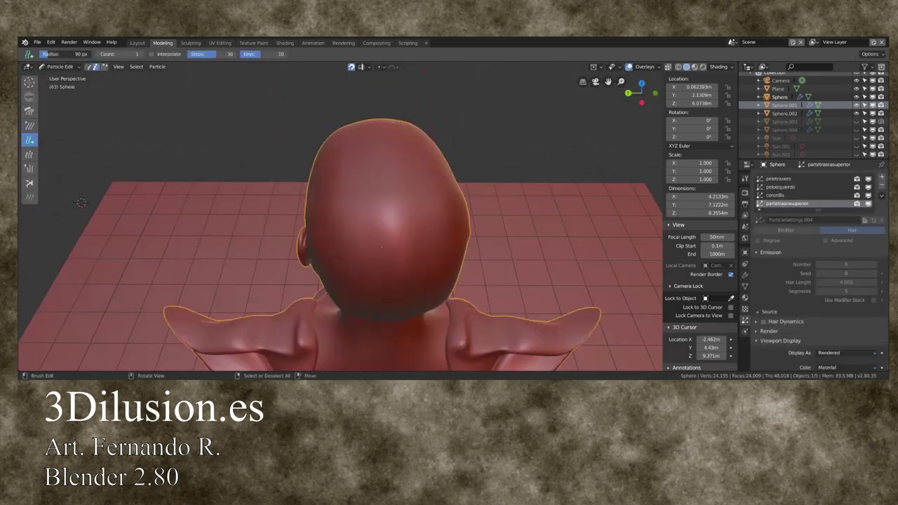
- Add new strands on the crown and left of the head, then comb them sweeping left
drag(417, 215, 397, 202)
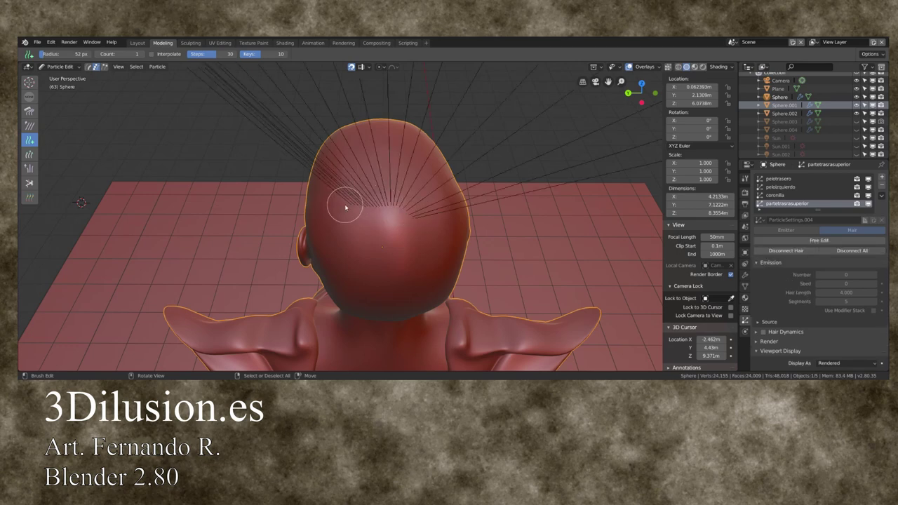
drag(330, 213, 320, 223)
mouse_move(316, 225)
middle_down()
mouse_move(357, 206)
mouse_move(283, 191)
mouse_move(305, 137)
middle_up()
click(29, 111)
mouse_move(246, 110)
mouse_down()
mouse_move(232, 122)
mouse_move(206, 196)
mouse_move(228, 287)
mouse_up()
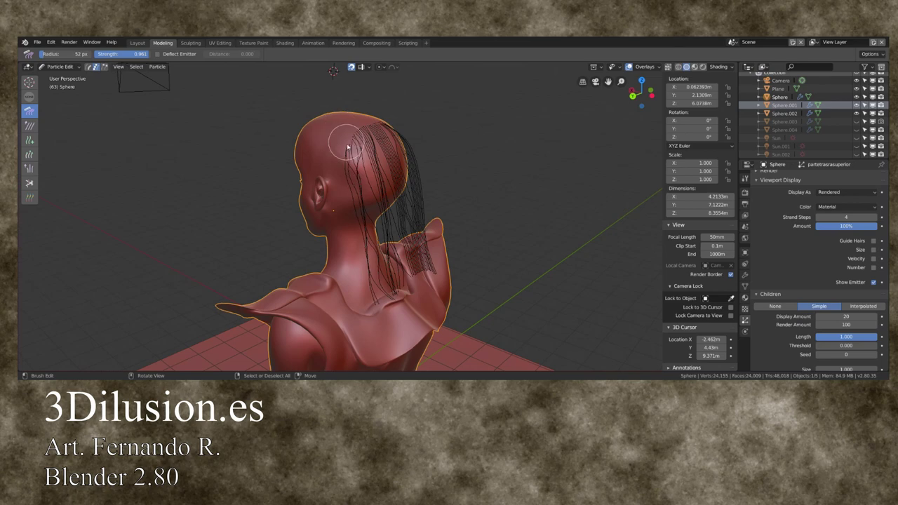
mouse_move(347, 148)
middle_down()
mouse_move(382, 152)
mouse_move(330, 164)
middle_up()
- Smooth and even out the strands on the back of the head
click(30, 125)
drag(382, 168, 404, 157)
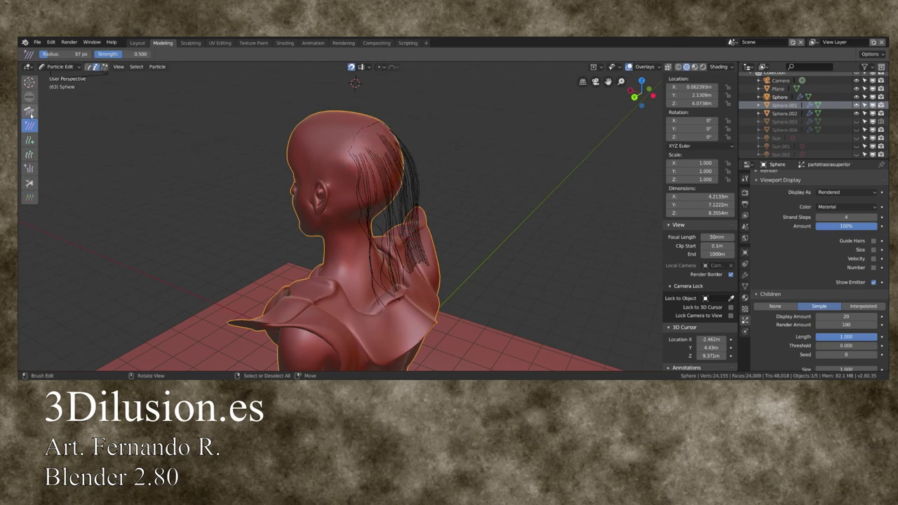
scroll(377, 180, down, 3)
drag(376, 179, 374, 172)
mouse_move(373, 170)
middle_down()
mouse_move(351, 170)
mouse_move(384, 232)
middle_up()
- With X-ray on, comb the hidden strands down along the back of the neck
key(alt+z)
mouse_move(383, 238)
mouse_down()
mouse_move(433, 214)
mouse_move(395, 273)
mouse_up()
middle_drag(372, 306, 431, 266)
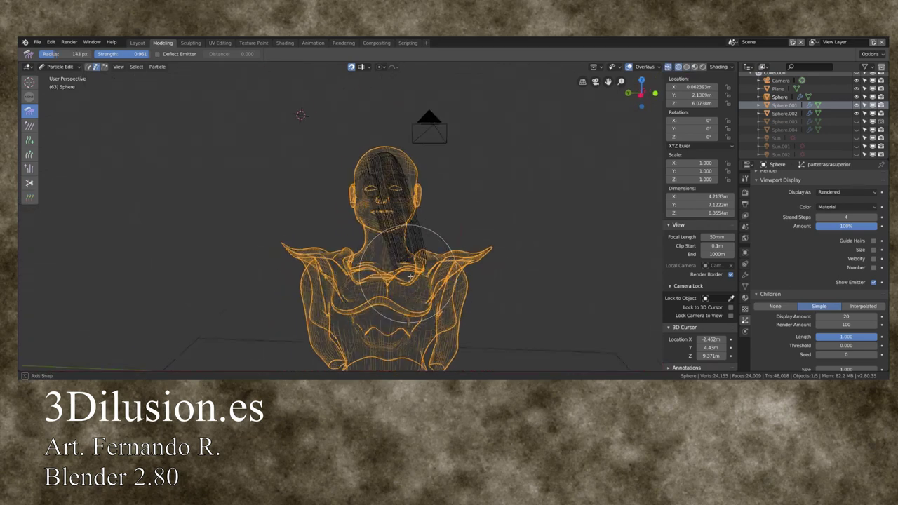
mouse_move(407, 219)
mouse_down()
mouse_move(382, 260)
mouse_move(387, 276)
mouse_up()
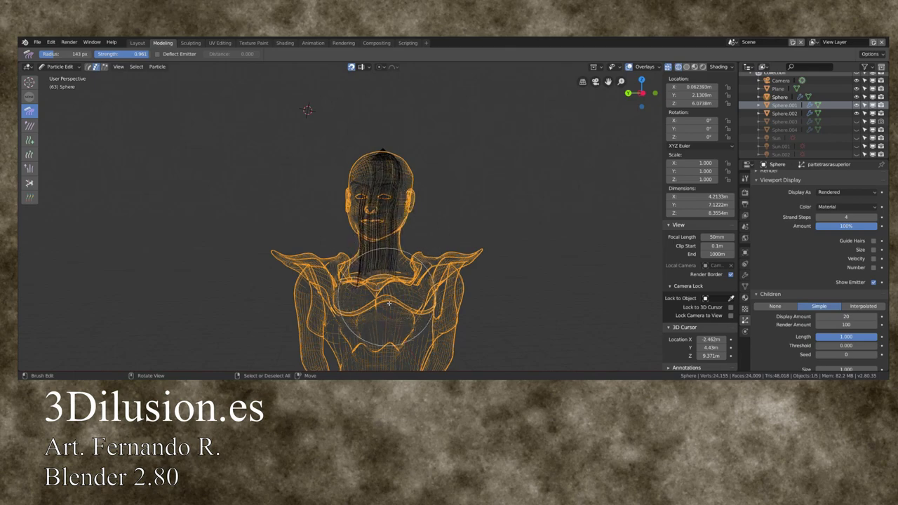
middle_drag(384, 240, 473, 246)
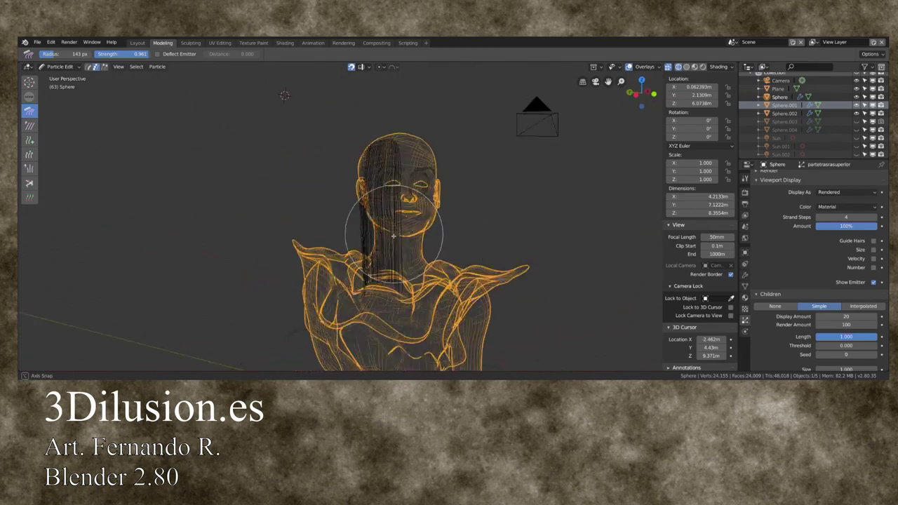
- In solid shading, comb the back-of-head strands downward into straighter lines
click(60, 66)
key(shift+z)
scroll(437, 170, up, 3)
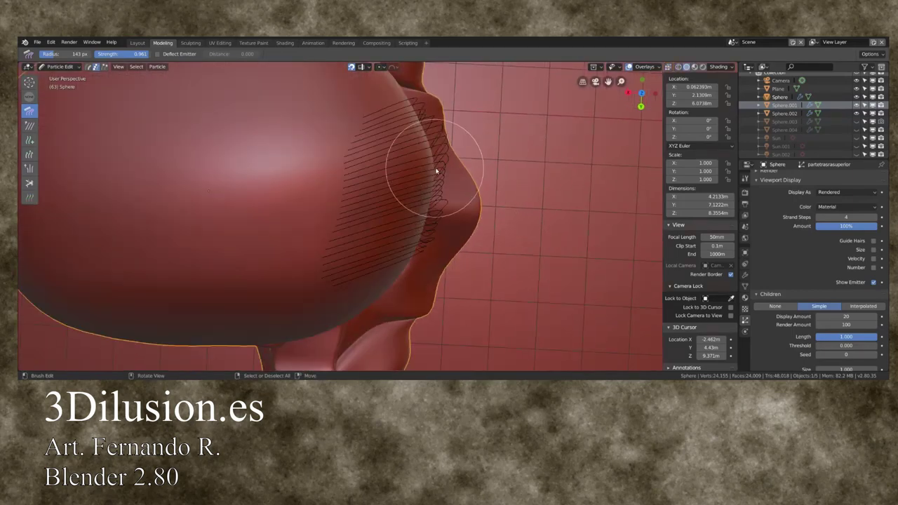
drag(438, 173, 439, 174)
drag(419, 262, 416, 270)
drag(414, 193, 410, 190)
drag(415, 123, 407, 124)
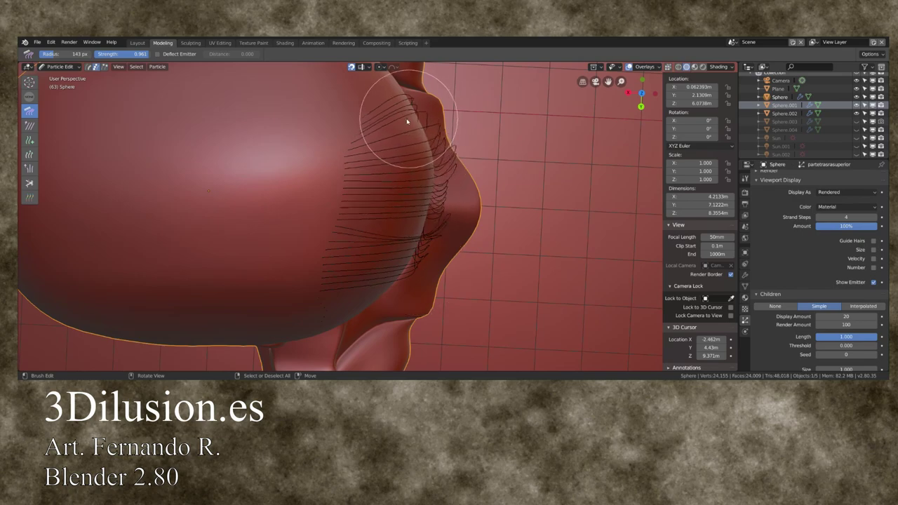
mouse_move(409, 140)
middle_down()
mouse_move(407, 192)
mouse_move(483, 181)
mouse_move(427, 150)
mouse_move(391, 91)
middle_up()
- Toggle the see-through display while combing the remaining strands at the back of the head
key(shift+z)
key(shift+z)
mouse_move(491, 175)
middle_down()
mouse_move(421, 154)
mouse_move(517, 110)
mouse_move(377, 201)
middle_up()
key(shift+z)
key(shift+z)
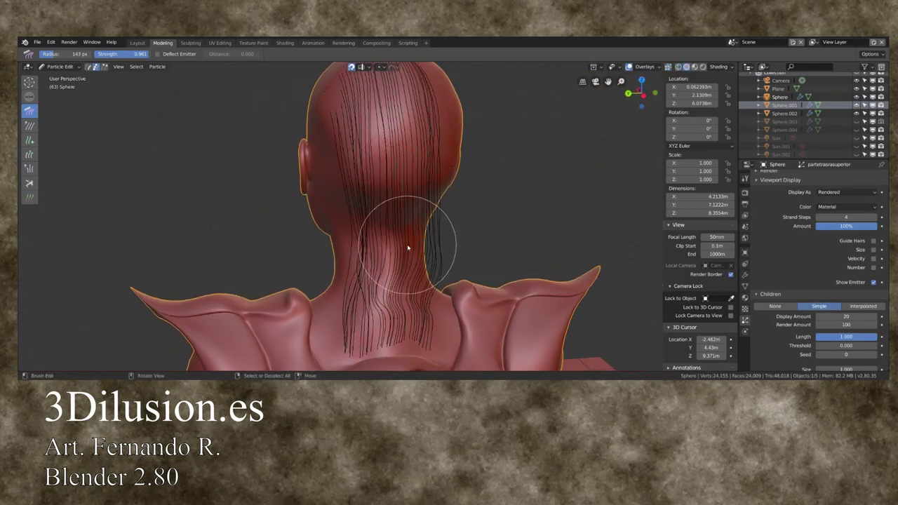
mouse_move(377, 261)
middle_down()
mouse_move(376, 221)
mouse_move(320, 260)
mouse_move(477, 257)
mouse_move(375, 120)
middle_up()
drag(374, 120, 390, 121)
click(677, 66)
key(shift+z)
middle_drag(393, 176, 437, 150)
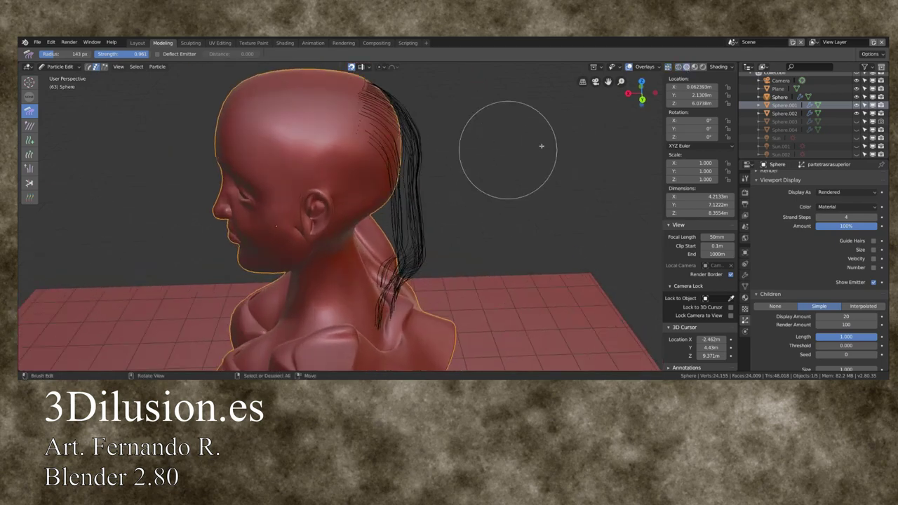
click(677, 66)
key(shift+z)
mouse_move(373, 118)
middle_down()
mouse_move(474, 188)
mouse_move(481, 234)
middle_up()
scroll(475, 188, down, 3)
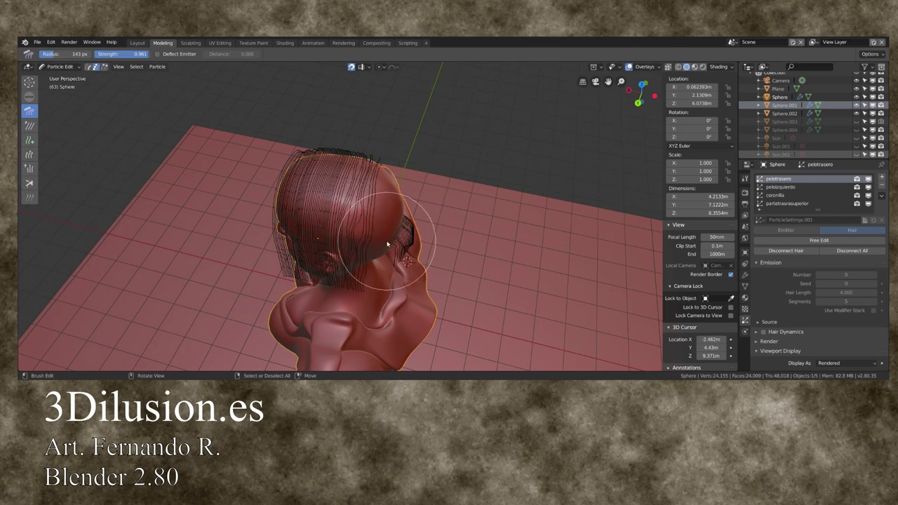
- In see-through display, comb the left-side pelotrasero strands up over the head
key(shift+z)
middle_drag(386, 239, 317, 178)
mouse_move(317, 178)
mouse_down()
mouse_move(319, 160)
mouse_move(298, 175)
mouse_move(279, 213)
mouse_move(287, 270)
mouse_up()
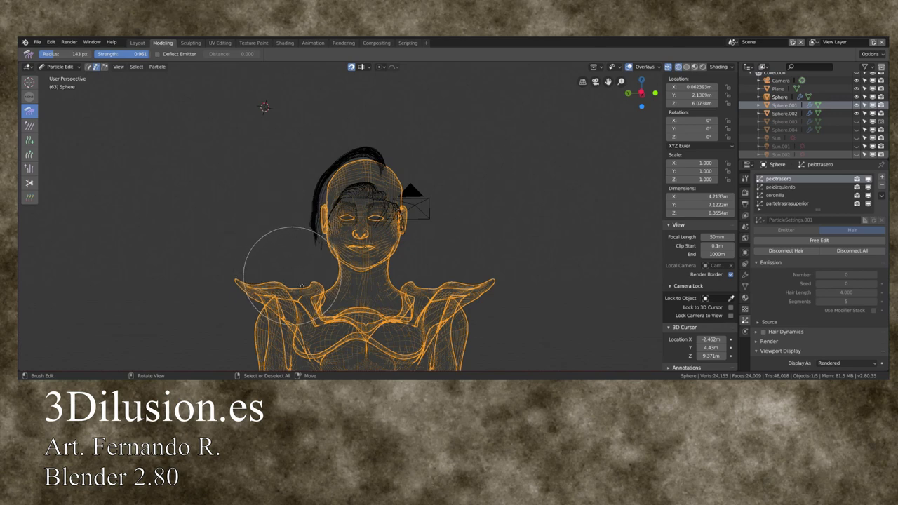
middle_drag(236, 195, 129, 53)
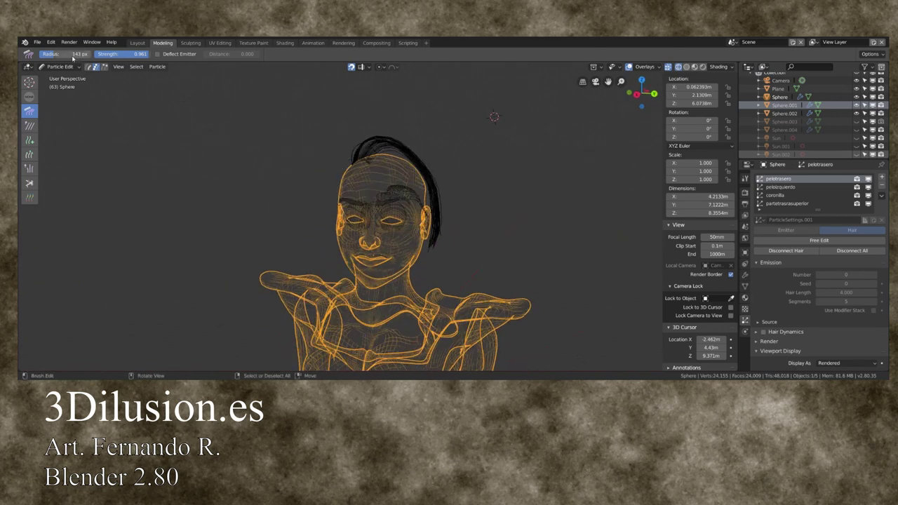
click(60, 67)
click(60, 78)
- Comb the back-of-neck strands straight down and let the side strands hang lower
middle_drag(161, 118, 516, 136)
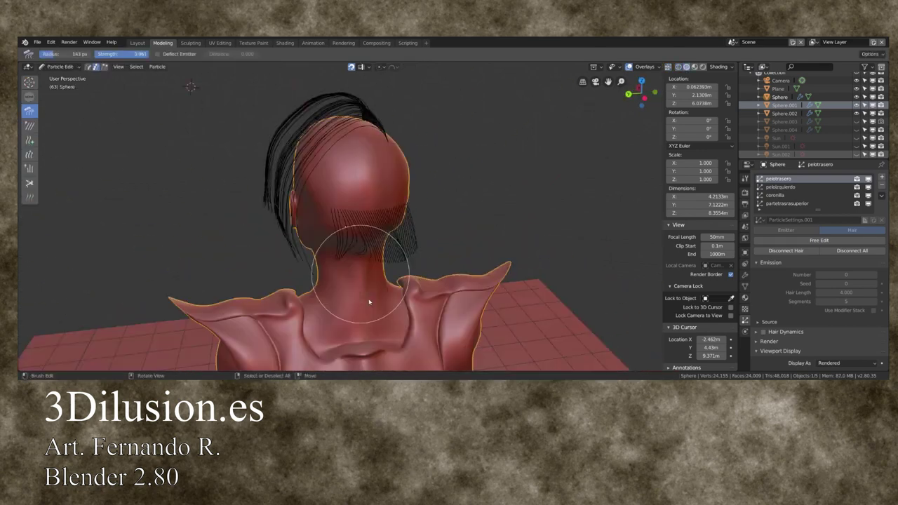
middle_drag(386, 240, 370, 260)
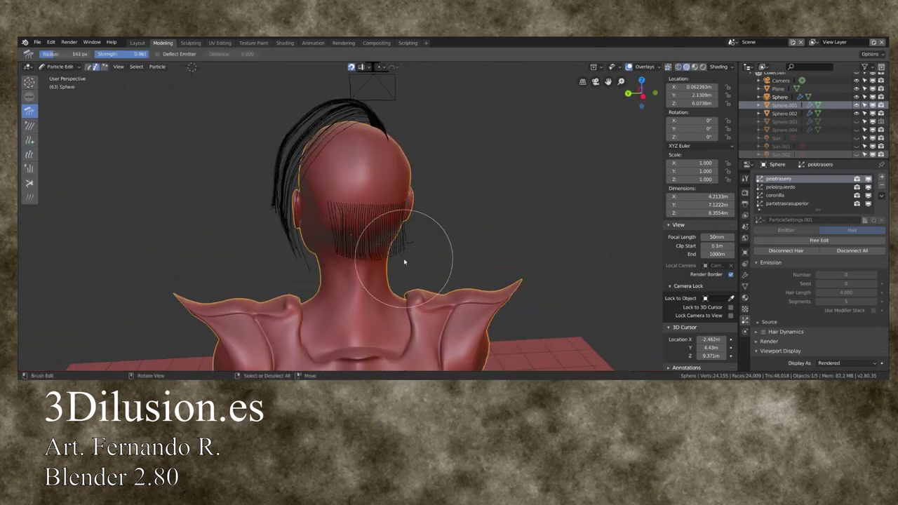
mouse_move(411, 271)
mouse_down()
mouse_move(381, 250)
mouse_move(367, 293)
mouse_up()
mouse_move(335, 229)
middle_down()
mouse_move(426, 189)
mouse_move(445, 249)
middle_up()
drag(426, 271, 424, 292)
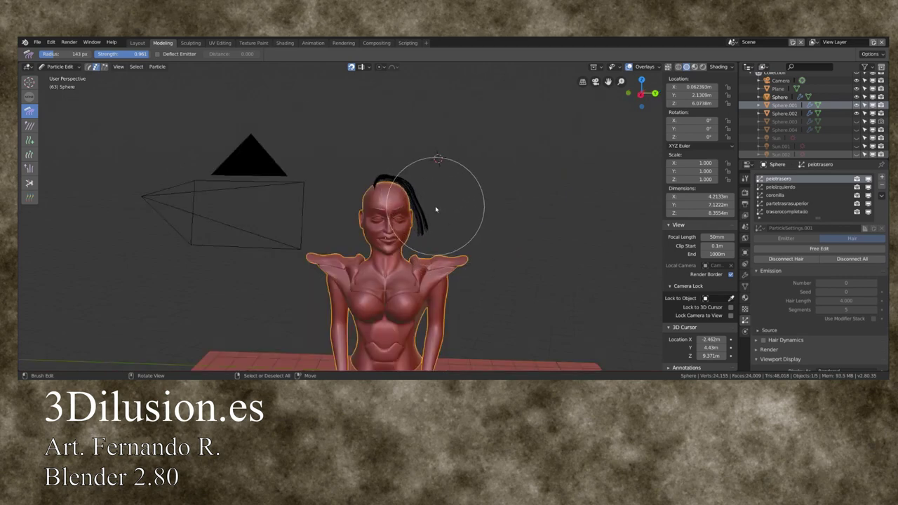
drag(436, 208, 440, 229)
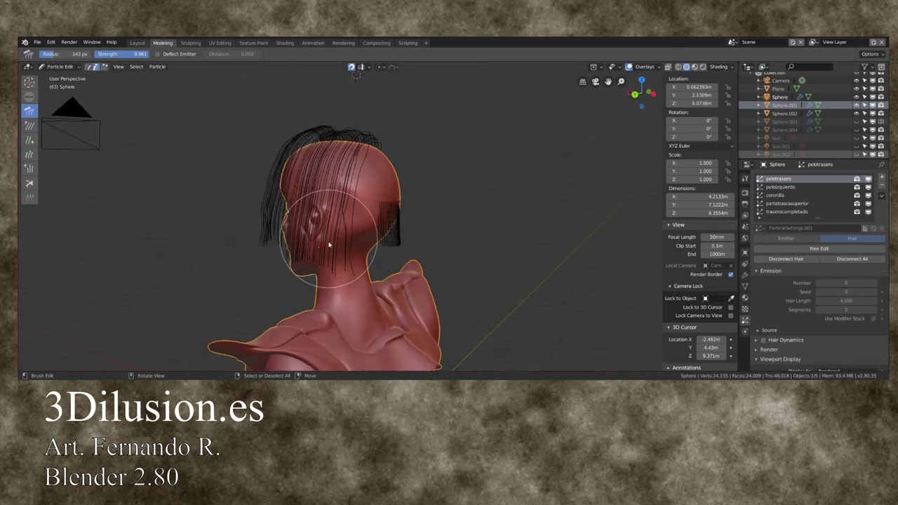
- Look around the bust and switch to Object Mode to see the full rendered hair
mouse_move(324, 251)
middle_down()
mouse_move(485, 211)
mouse_move(521, 223)
middle_up()
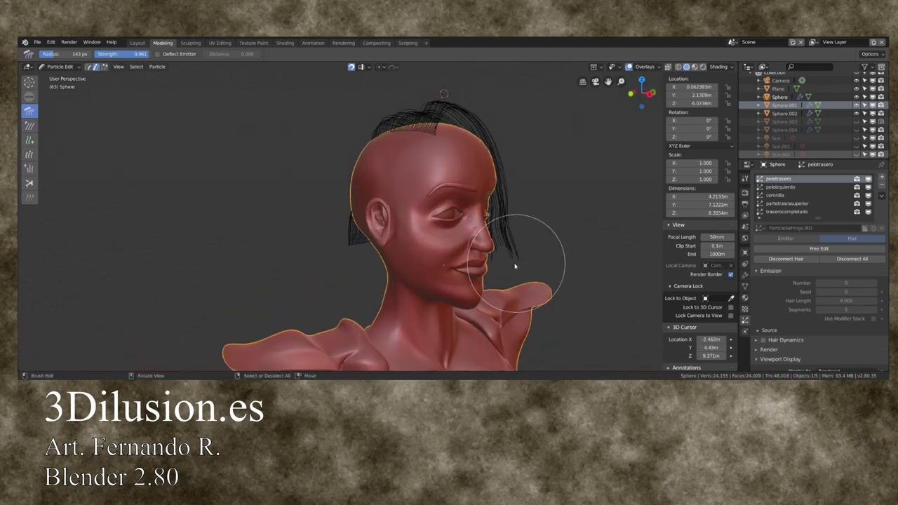
middle_drag(512, 287, 385, 287)
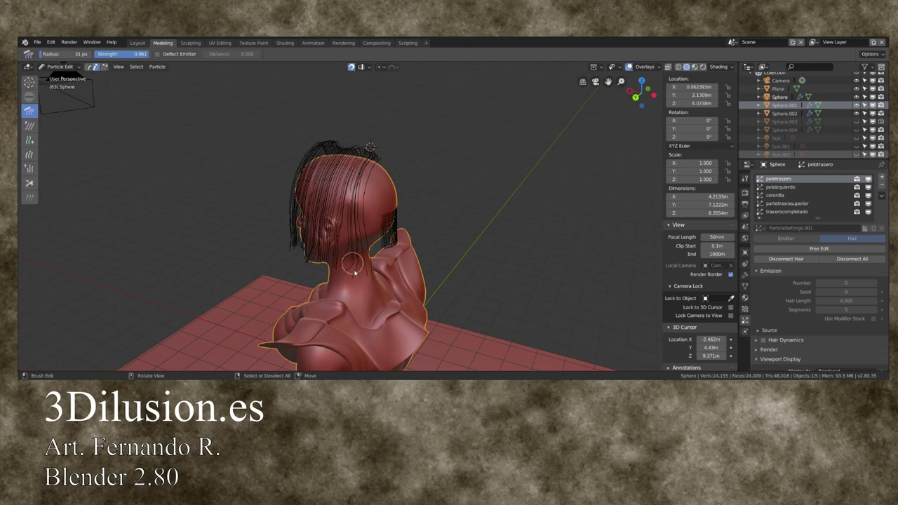
middle_drag(355, 282, 333, 249)
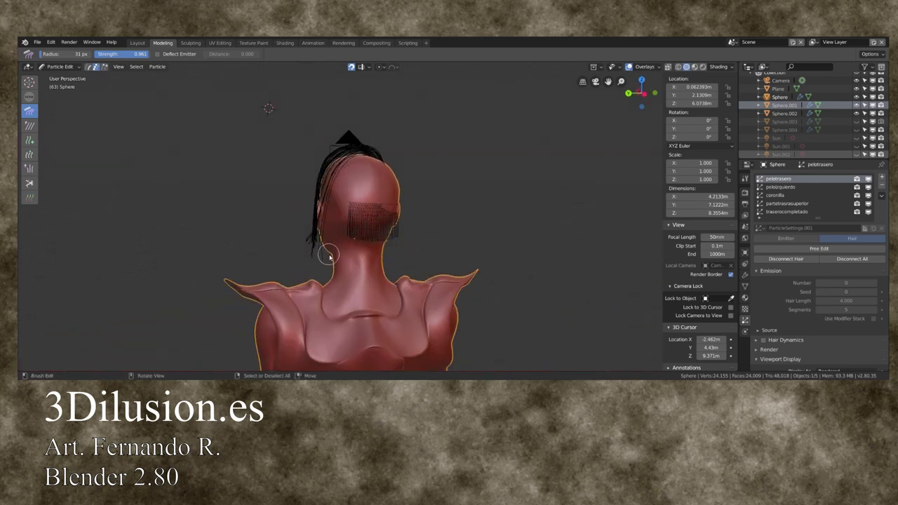
middle_drag(305, 259, 39, 133)
click(60, 66)
click(59, 75)
mouse_move(60, 76)
middle_down()
mouse_move(515, 194)
mouse_move(454, 187)
mouse_move(244, 197)
mouse_move(336, 238)
middle_up()
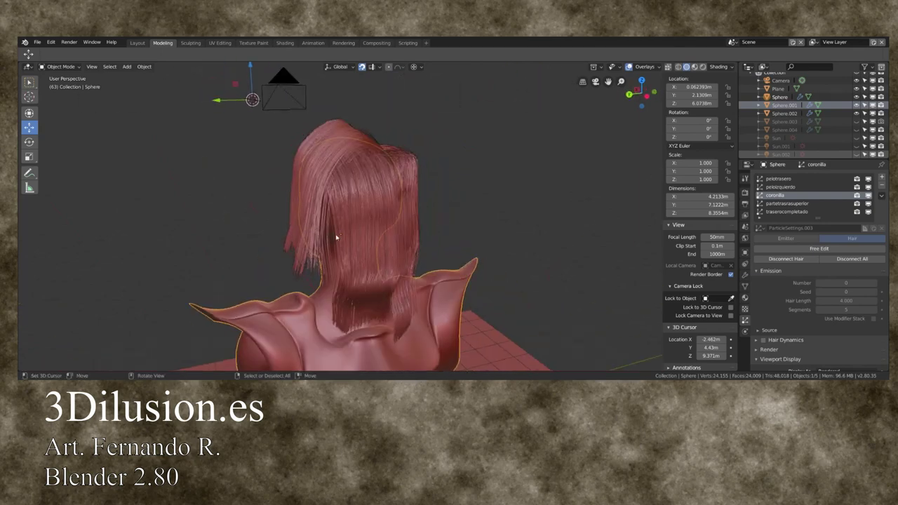
- Make the upper-back hair system active in Particle Edit, then preview it in Object Mode
click(49, 67)
click(60, 133)
middle_drag(287, 217, 392, 225)
click(786, 203)
middle_drag(611, 233, 357, 245)
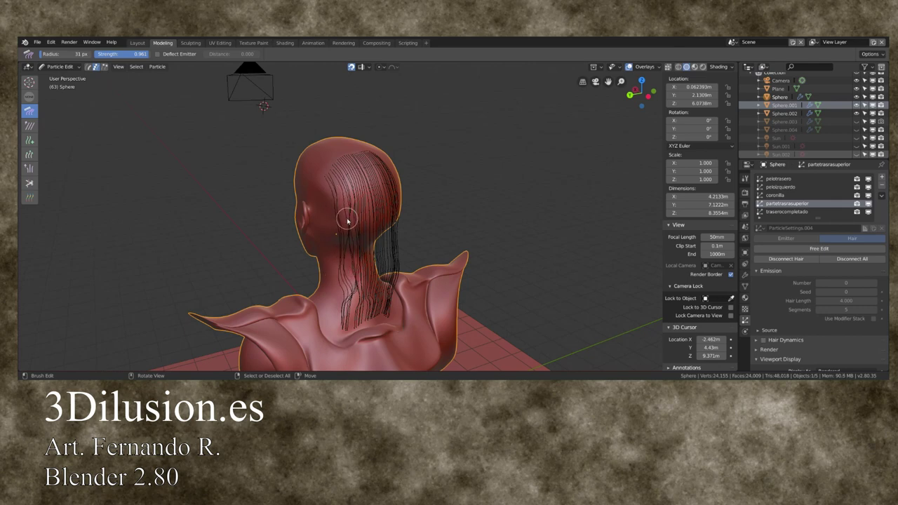
click(60, 67)
click(59, 75)
mouse_move(356, 171)
middle_down()
mouse_move(332, 145)
mouse_move(325, 206)
mouse_move(372, 206)
mouse_move(365, 210)
middle_up()
- Cycle through traserocompletado and pelotrasero, ending in Particle Edit on pelotrasero
click(60, 66)
click(60, 129)
middle_drag(281, 182, 294, 147)
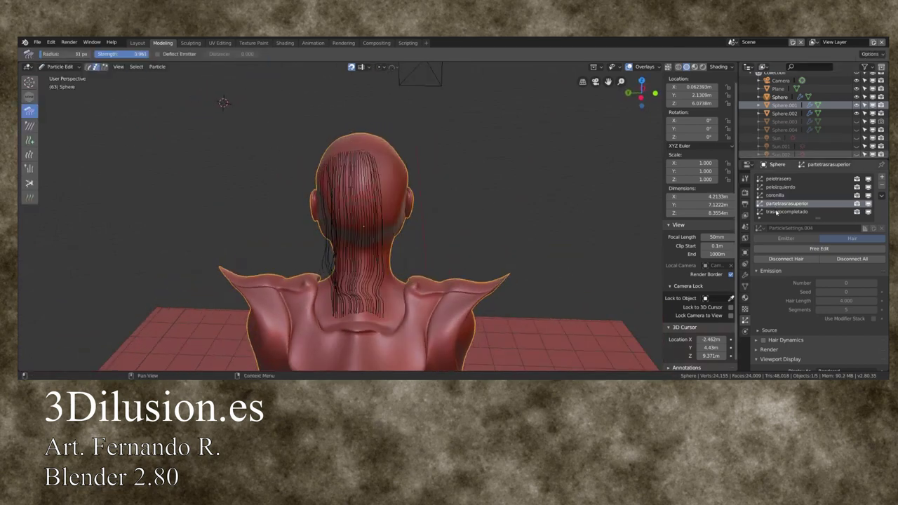
click(785, 211)
click(780, 187)
click(779, 179)
key(ctrl+Tab)
mouse_move(377, 246)
middle_down()
mouse_move(371, 206)
mouse_move(354, 205)
middle_up()
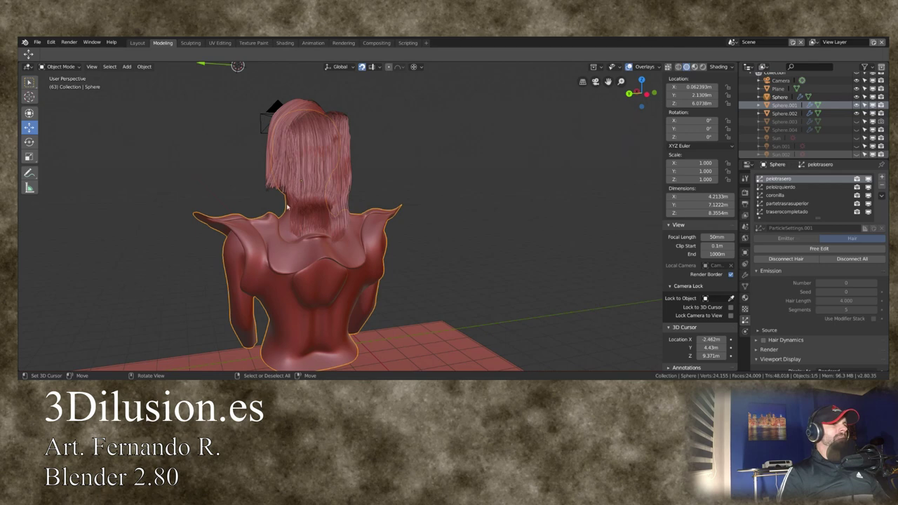
key(ctrl+Tab)
middle_drag(287, 207, 261, 176)
middle_drag(160, 142, 107, 169)
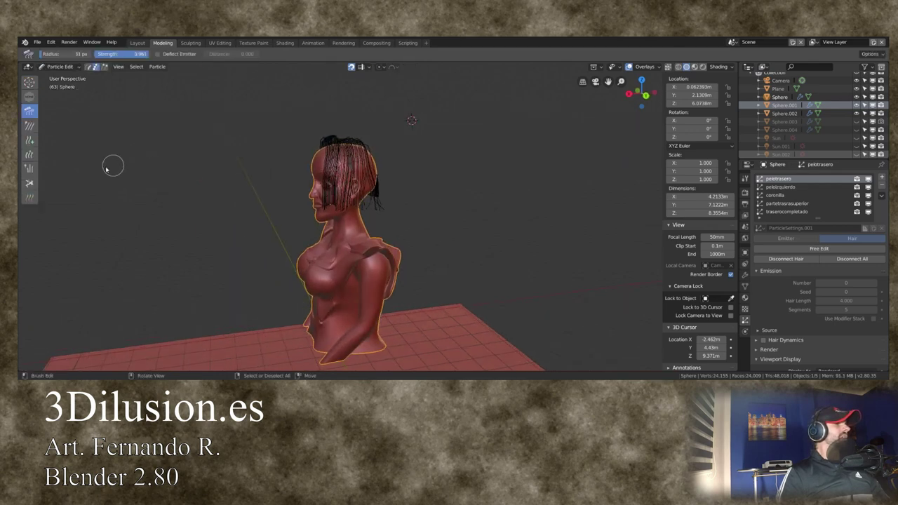
- With the Cut brush at 48 px radius, trim the hair strands to jaw length
click(30, 184)
scroll(161, 170, down, 3)
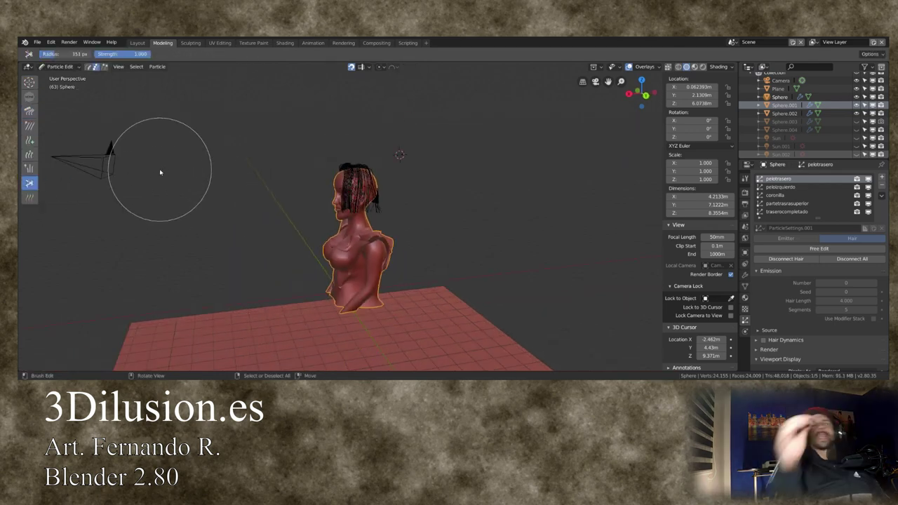
click(64, 68)
click(74, 67)
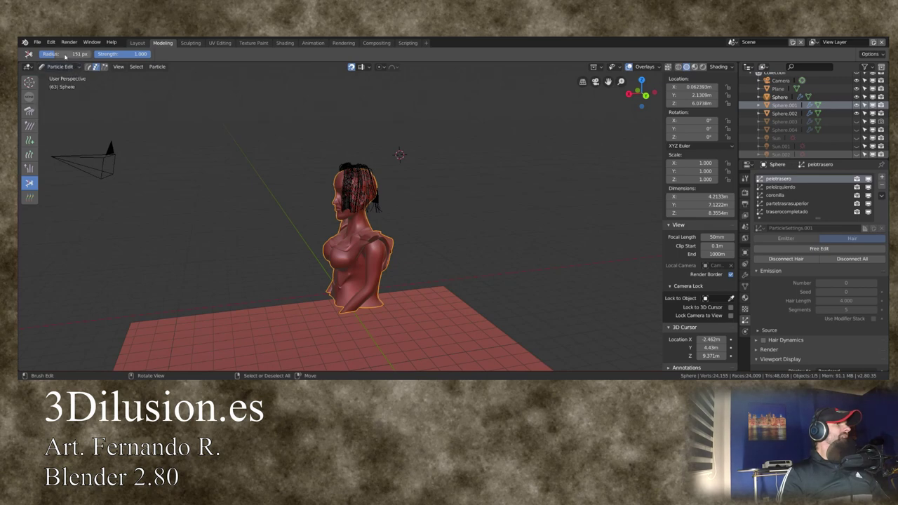
scroll(295, 200, up, 5)
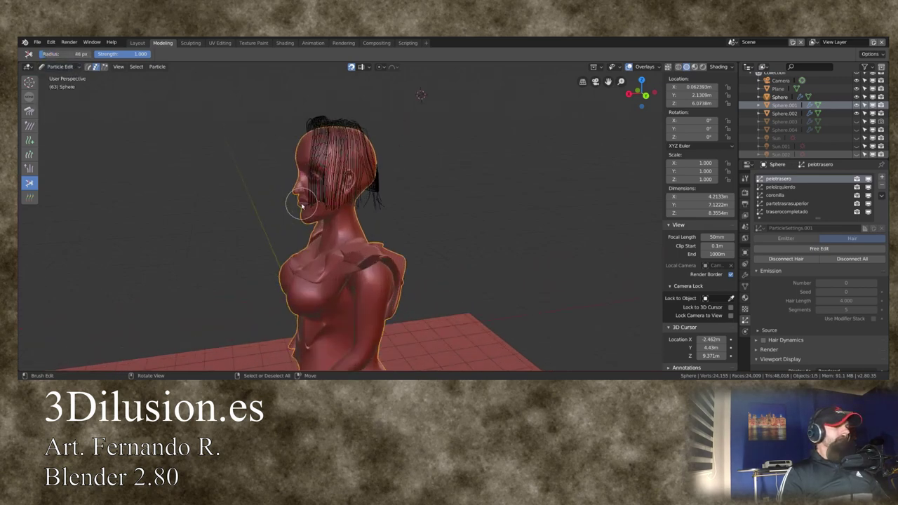
drag(356, 204, 268, 223)
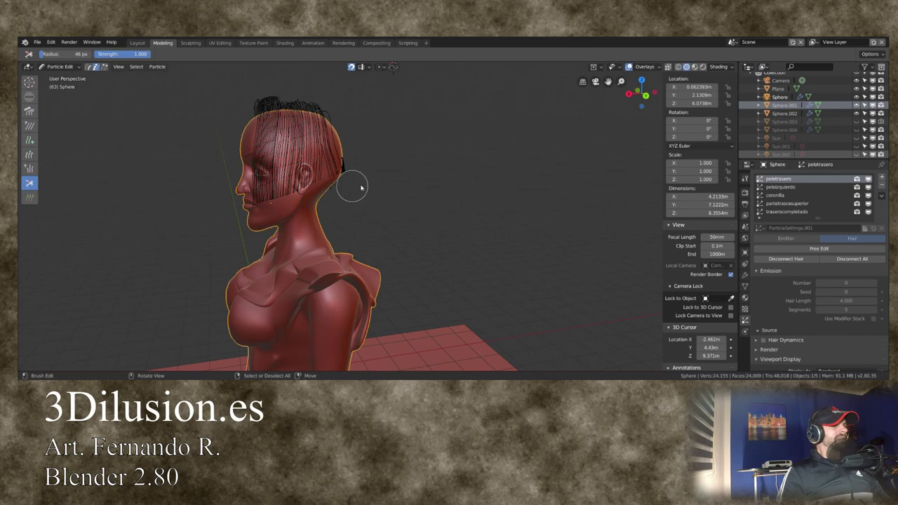
middle_drag(348, 205, 334, 191)
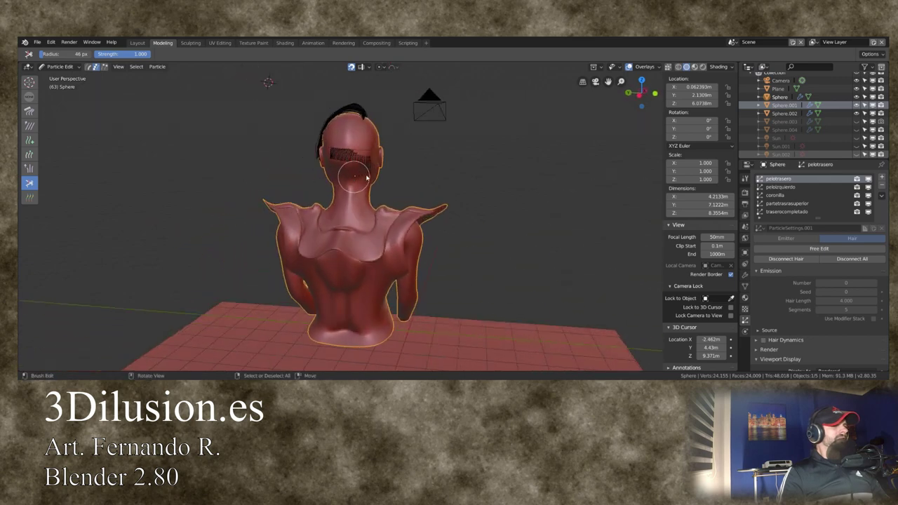
middle_drag(425, 181, 295, 192)
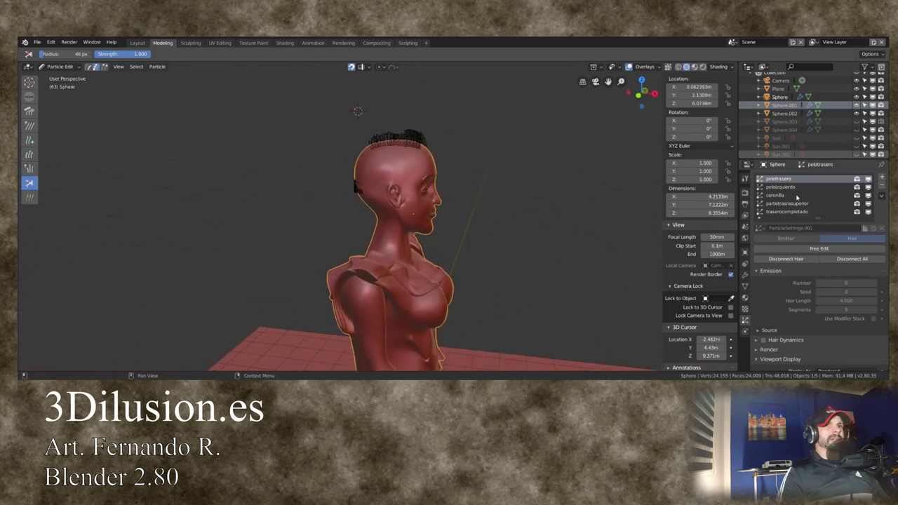
- Make the peloizquierdo hair system active and preview the whole hairstyle in Object Mode
click(786, 188)
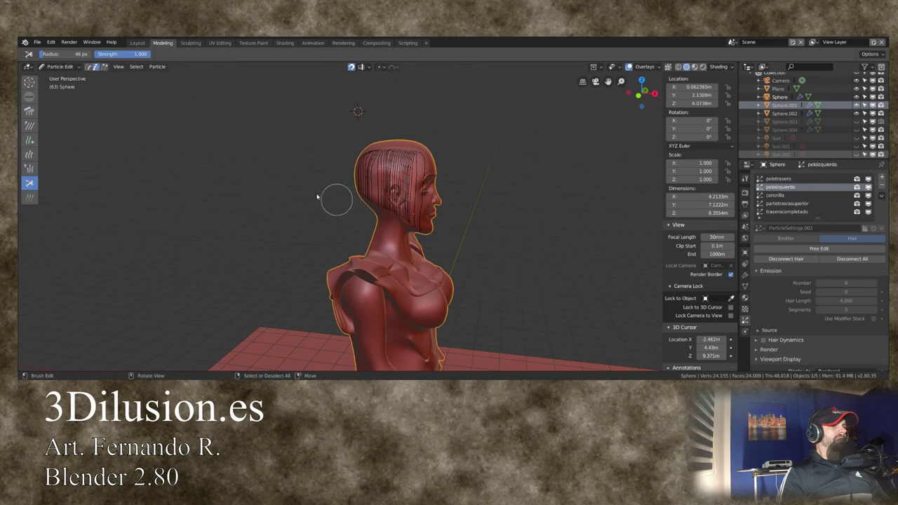
mouse_move(444, 251)
middle_down()
mouse_move(568, 212)
mouse_move(454, 204)
middle_up()
click(49, 66)
click(61, 76)
mouse_move(365, 161)
middle_down()
mouse_move(418, 152)
mouse_move(202, 131)
mouse_move(74, 136)
mouse_move(148, 143)
middle_up()
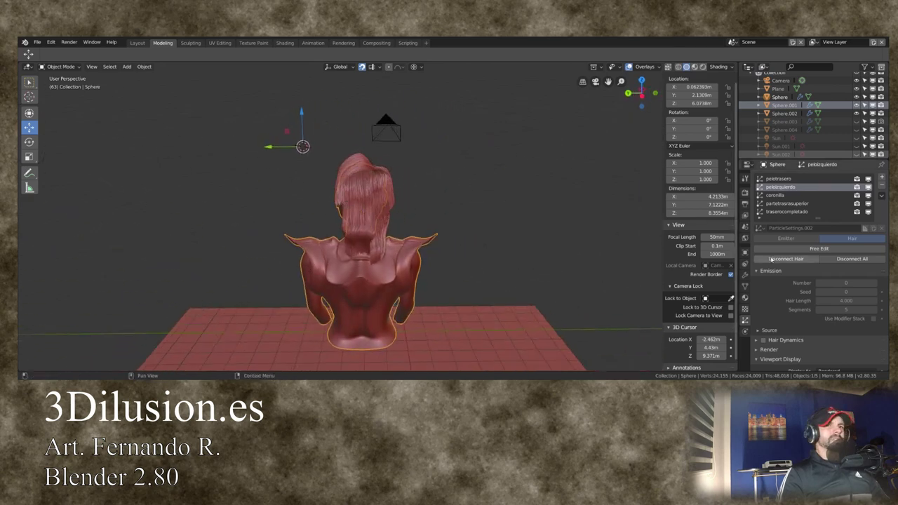
- In Particle Edit, cut the partetrasrasuperior strands at the lower back, then preview in Object Mode
click(775, 179)
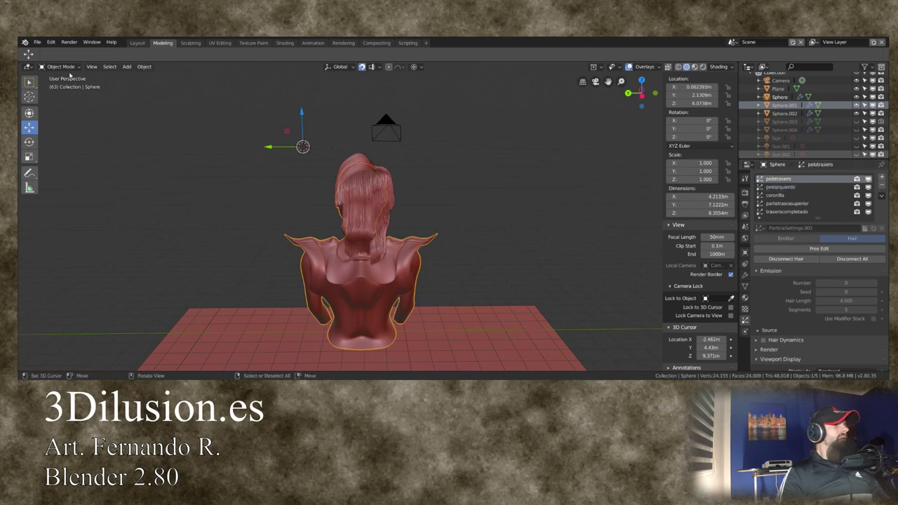
click(61, 66)
click(57, 130)
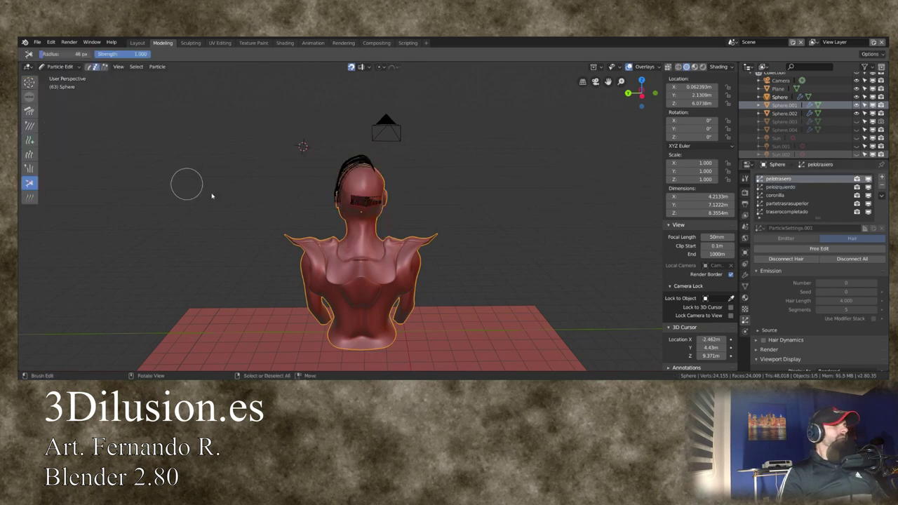
click(787, 188)
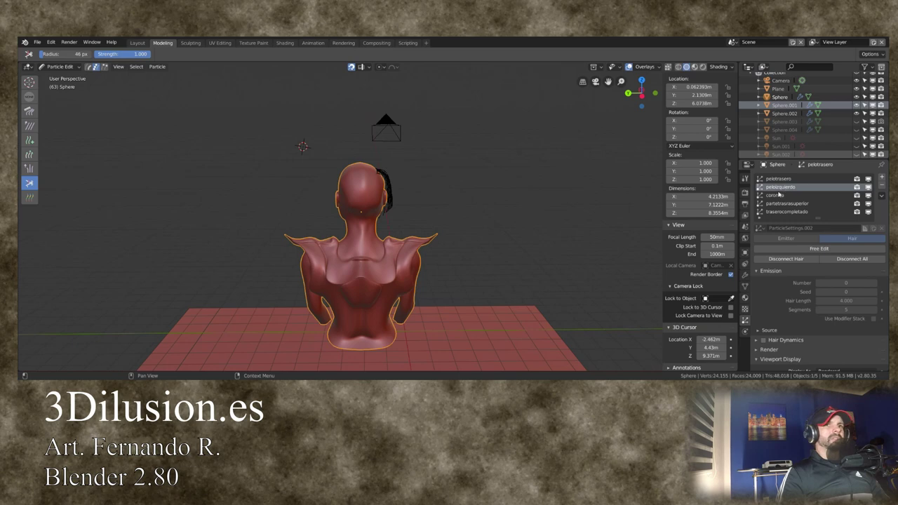
click(768, 204)
scroll(491, 252, up, 2)
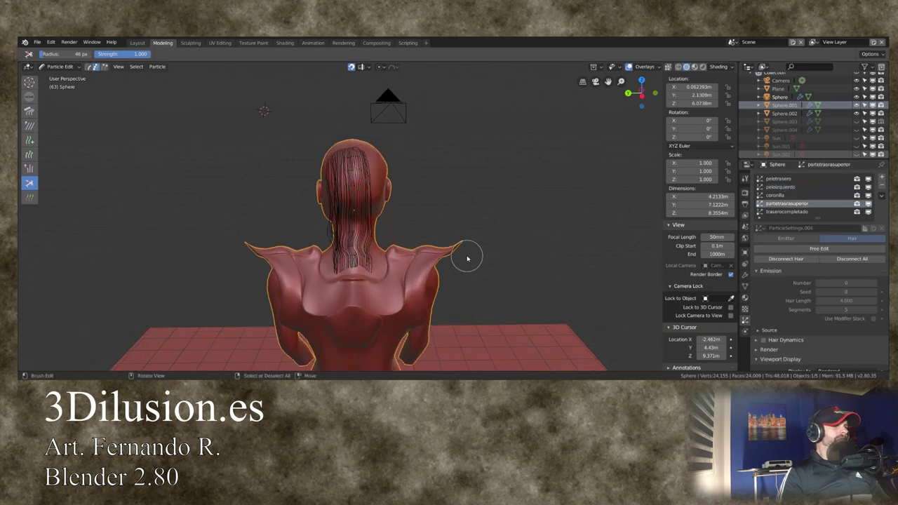
scroll(420, 246, up, 2)
drag(321, 214, 385, 224)
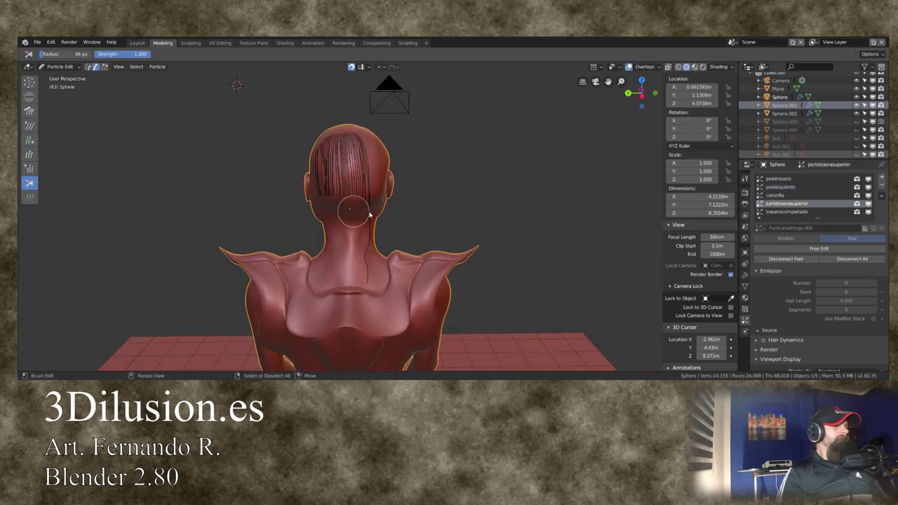
click(60, 66)
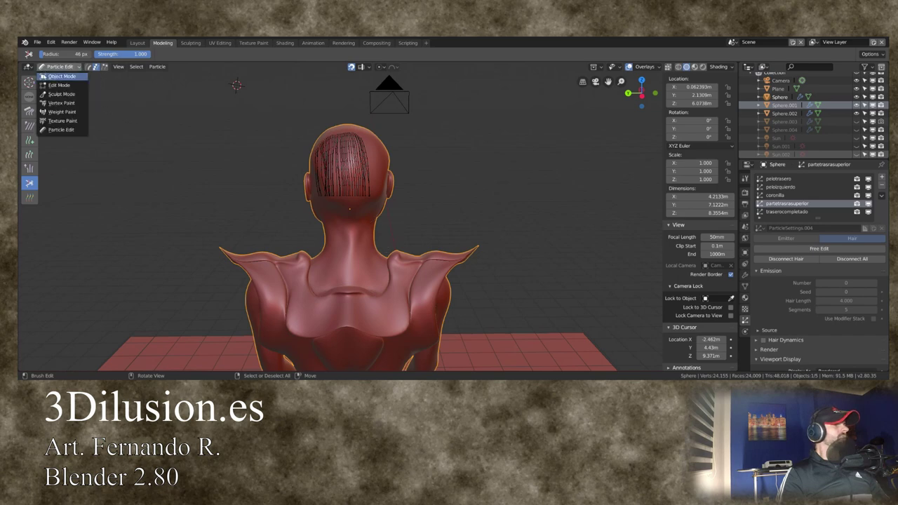
click(61, 77)
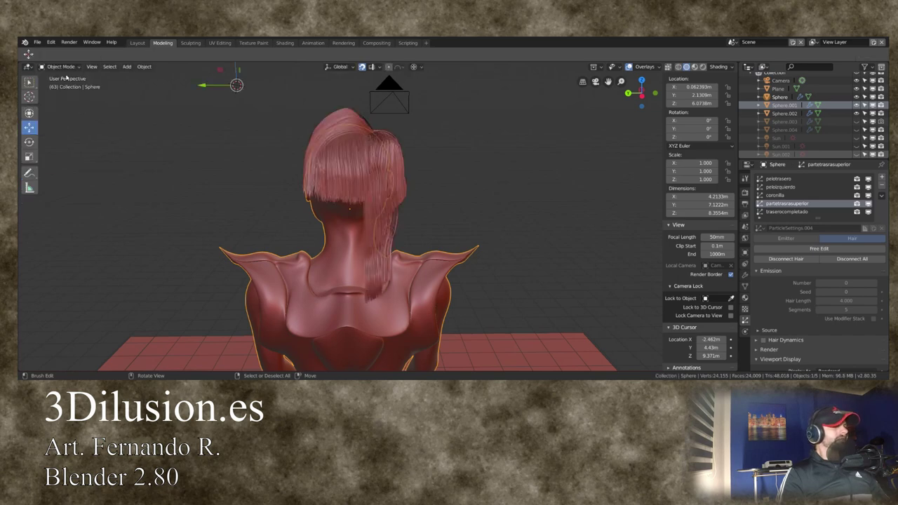
middle_drag(147, 132, 341, 191)
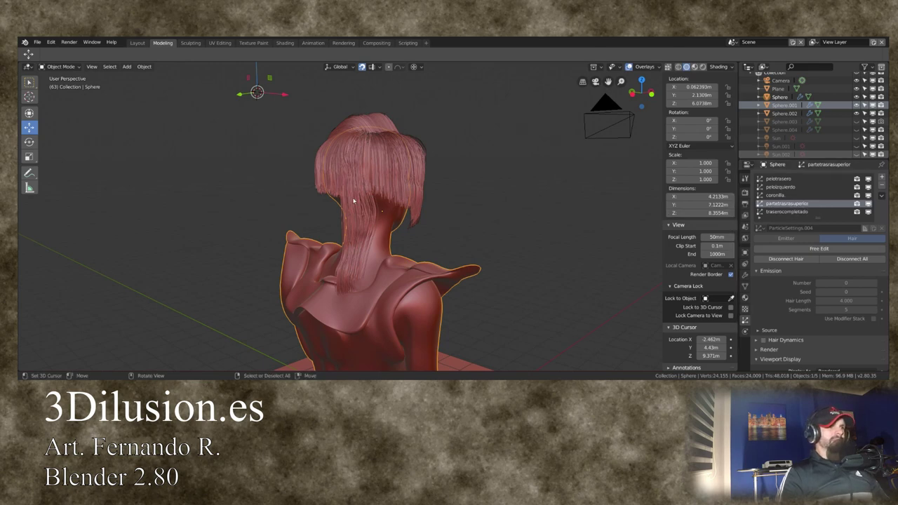
- Cut the coronilla crown strands running down the neck and preview the bust from the front
click(774, 196)
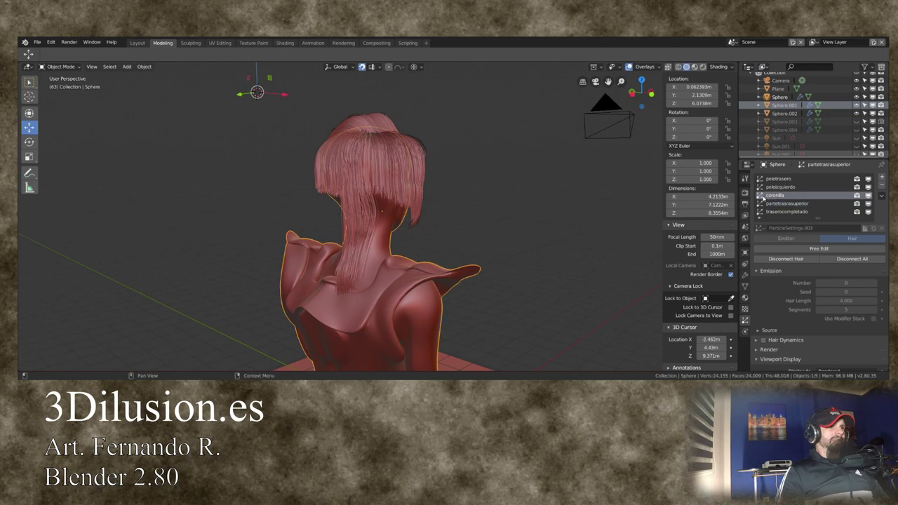
click(62, 67)
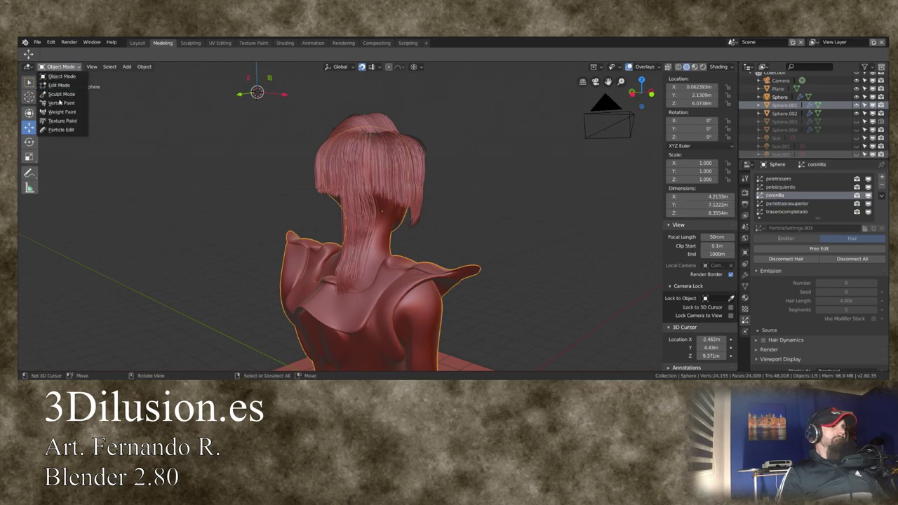
click(63, 130)
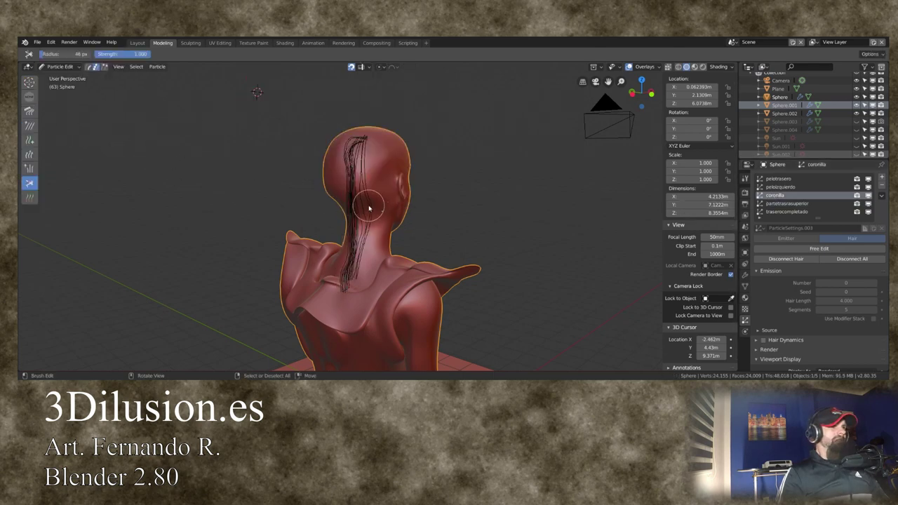
click(346, 207)
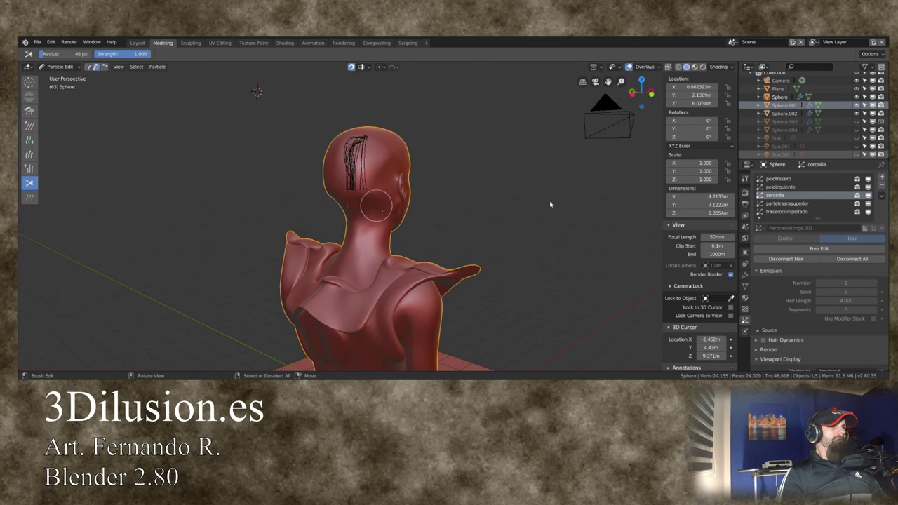
click(49, 68)
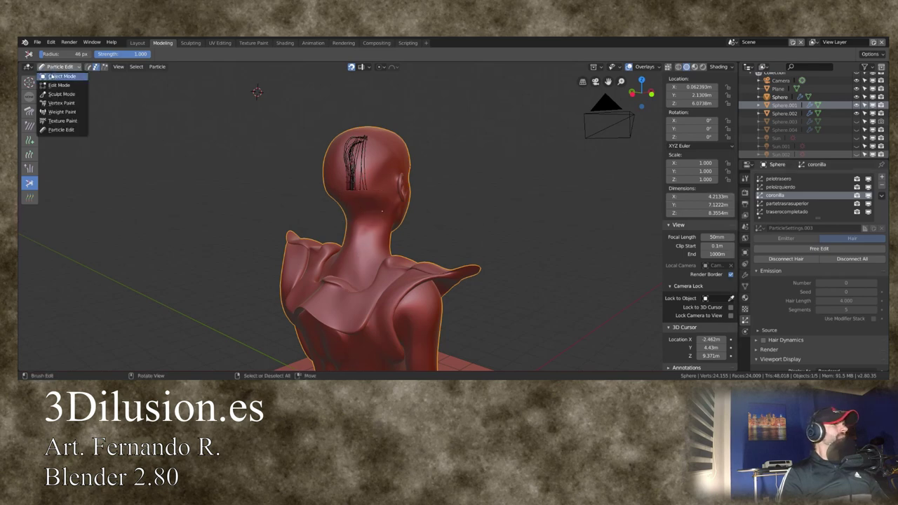
click(50, 76)
mouse_move(176, 211)
middle_down()
mouse_move(286, 184)
mouse_move(58, 200)
mouse_move(316, 205)
mouse_move(435, 175)
mouse_move(453, 184)
mouse_move(411, 206)
mouse_move(473, 190)
mouse_move(450, 187)
mouse_move(487, 195)
mouse_move(449, 201)
mouse_move(454, 189)
mouse_move(411, 192)
mouse_move(413, 162)
middle_up()
click(693, 67)
- Inspect the peloizquierdo and pelotrasero hair systems in Particle Edit from a side angle
scroll(453, 189, up, 3)
scroll(407, 183, up, 3)
scroll(402, 174, down, 1)
scroll(413, 161, down, 2)
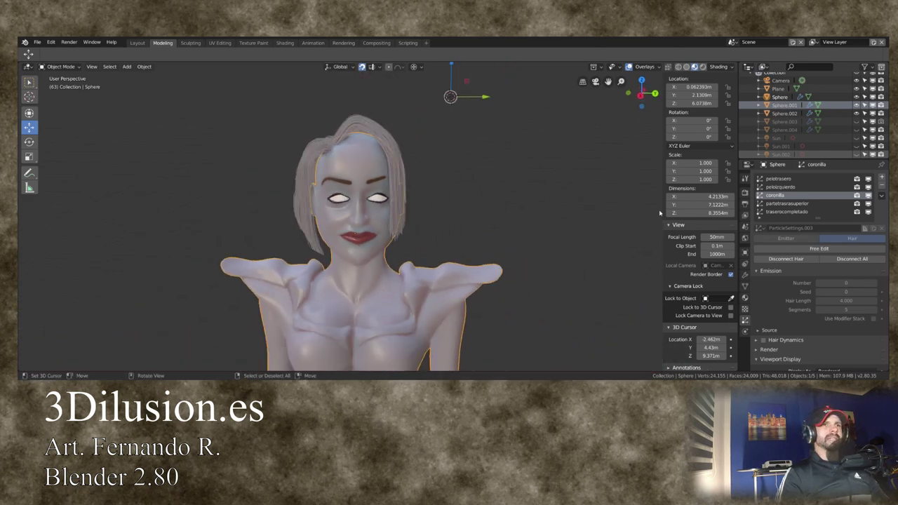
click(61, 67)
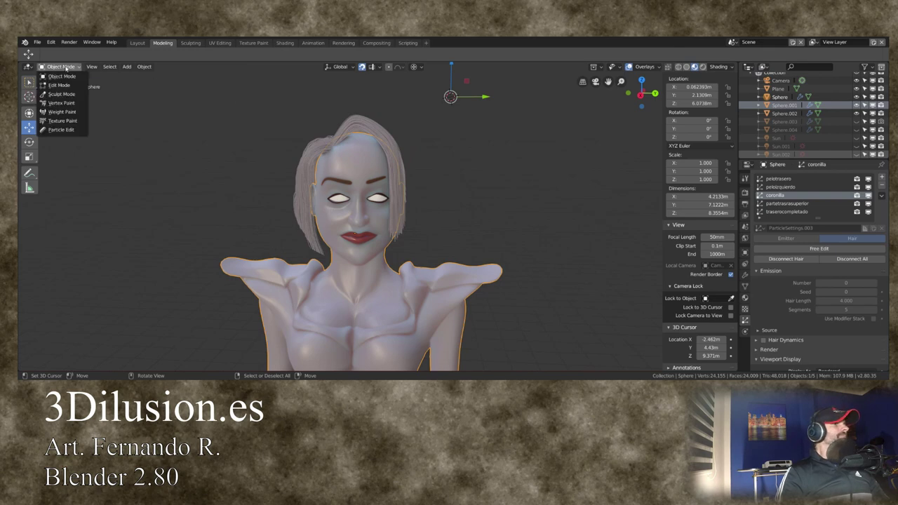
click(63, 133)
mouse_move(420, 150)
middle_down()
mouse_move(369, 163)
mouse_move(592, 150)
mouse_move(456, 155)
middle_up()
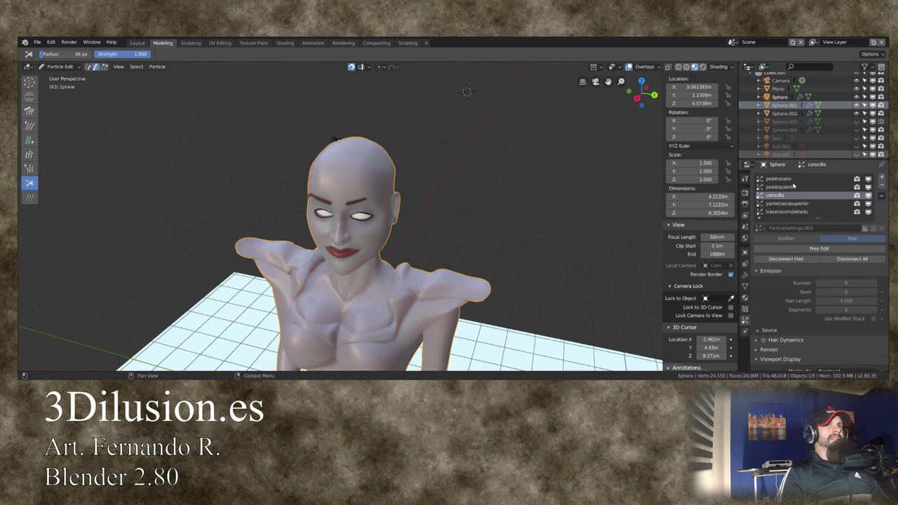
click(780, 187)
click(779, 179)
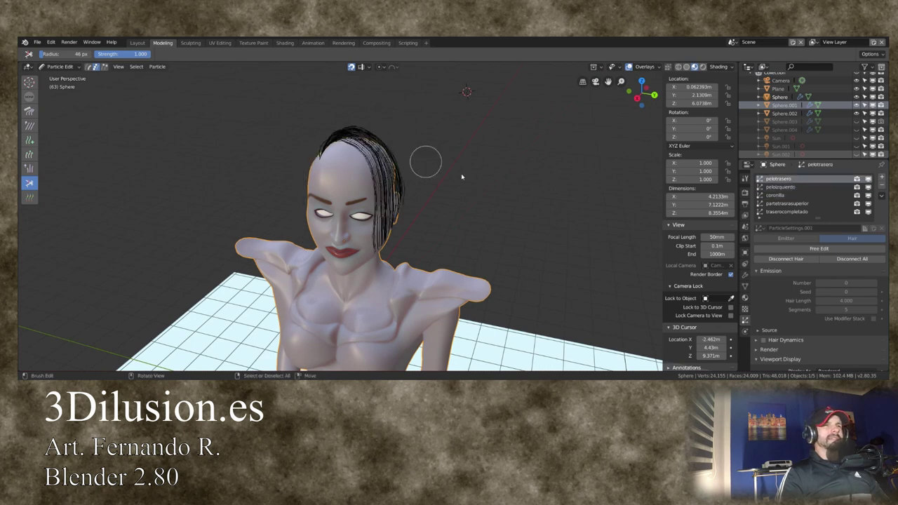
scroll(814, 280, down, 2)
scroll(814, 280, down, 2)
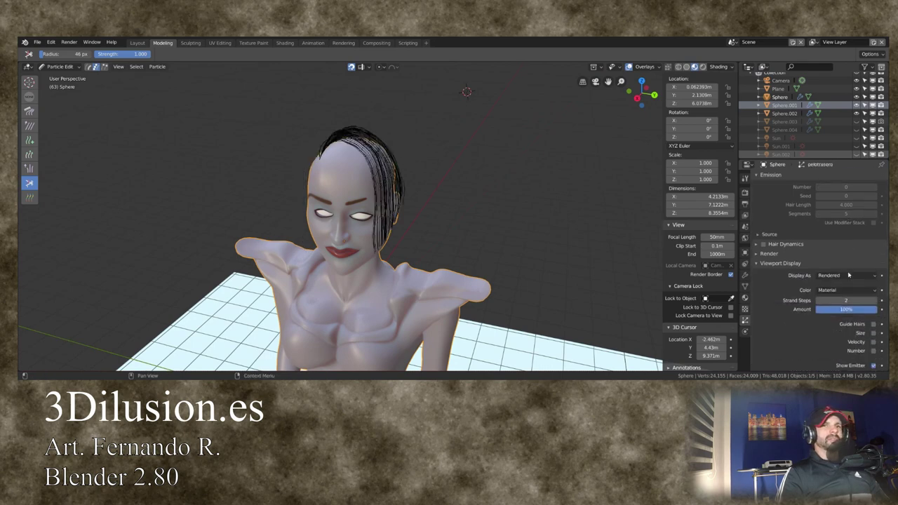
- Return to Object Mode and review the rendered bob from the back and rear three-quarter view
click(53, 68)
click(56, 76)
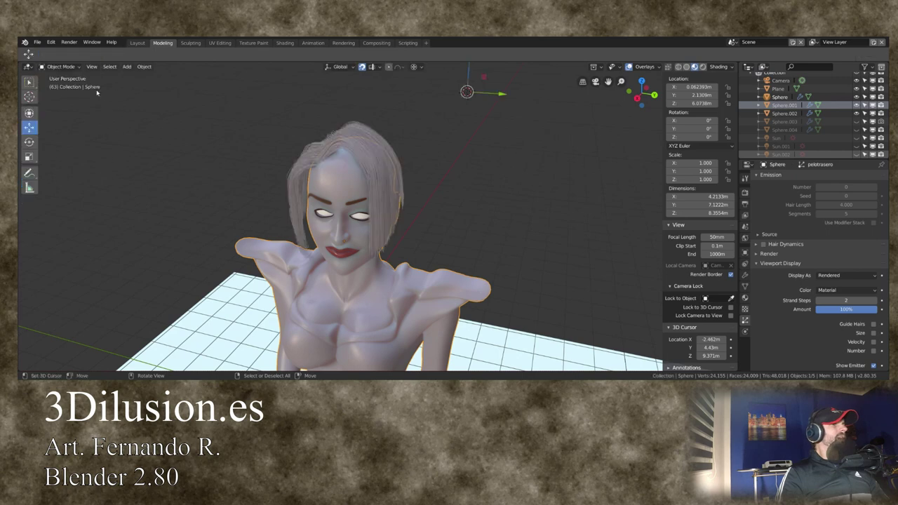
scroll(435, 185, down, 2)
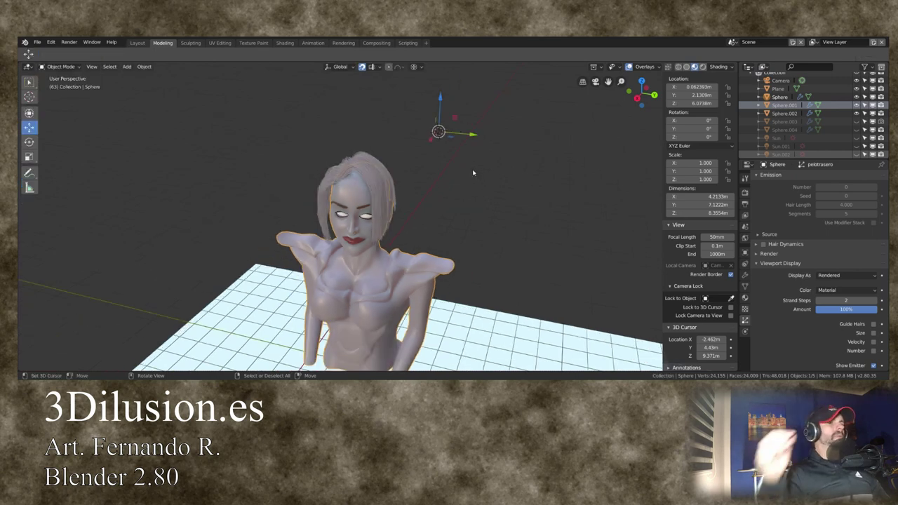
mouse_move(387, 197)
middle_down()
mouse_move(475, 193)
mouse_move(388, 186)
mouse_move(362, 206)
mouse_move(411, 178)
mouse_move(295, 192)
middle_up()
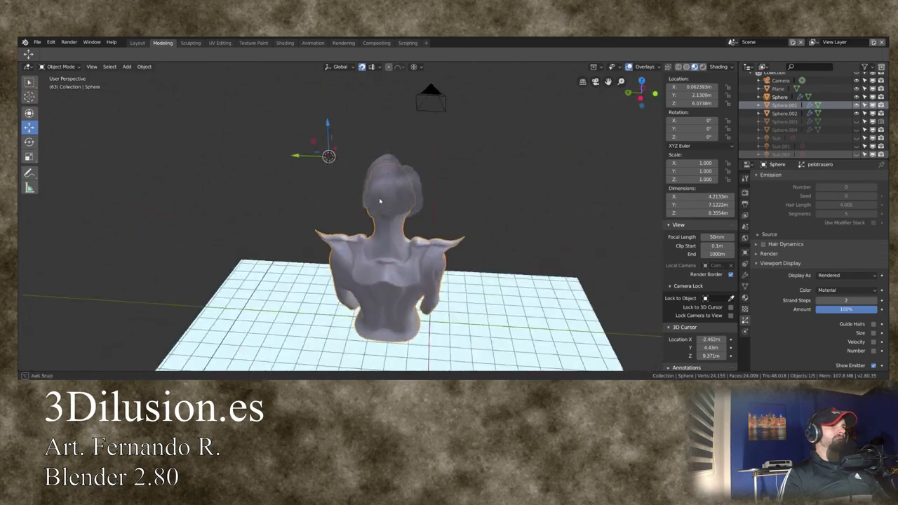
middle_drag(352, 199, 80, 186)
scroll(317, 181, up, 4)
mouse_move(317, 181)
middle_down()
mouse_move(365, 201)
mouse_move(305, 181)
middle_up()
click(61, 67)
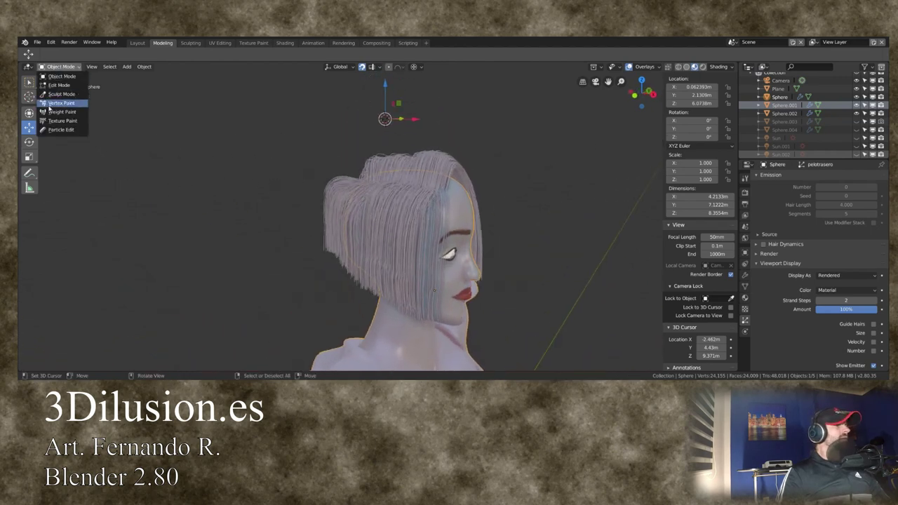
- Enter Particle Edit on the coronilla system and comb its crown strands to hang straight down
key(Return)
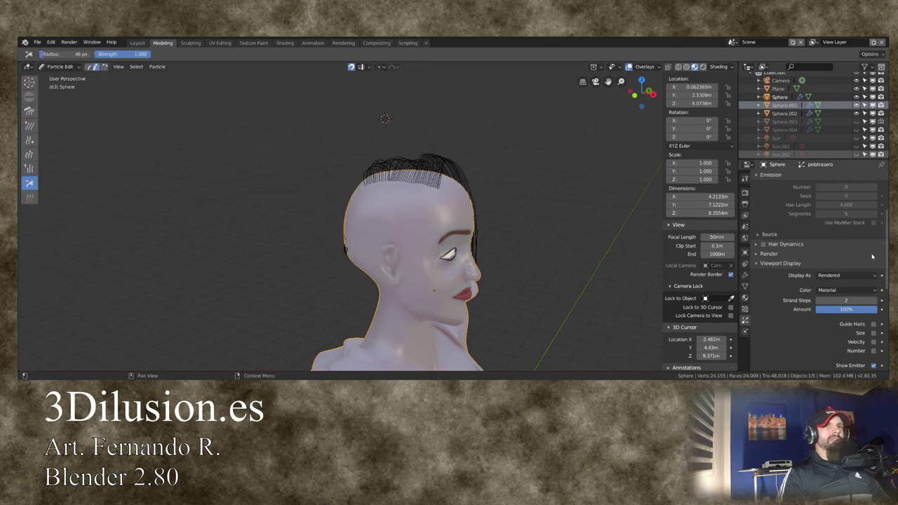
scroll(782, 179, up, 2)
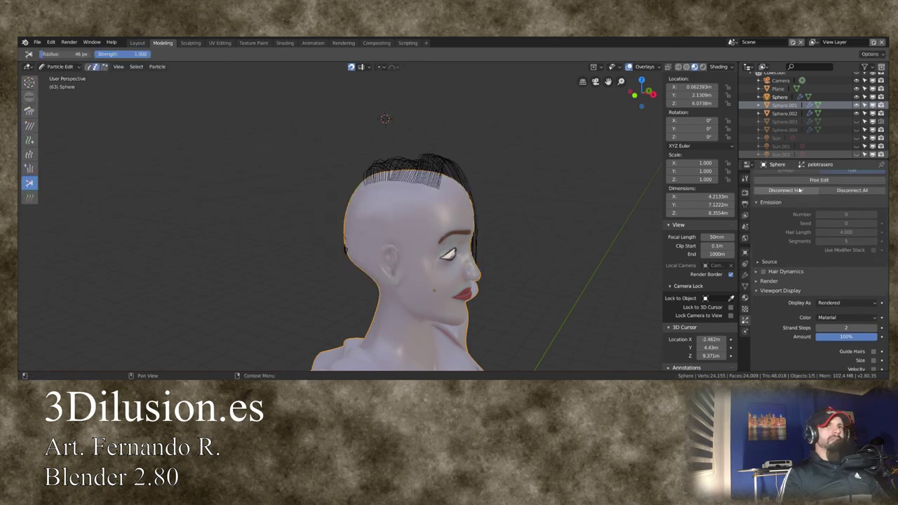
scroll(799, 192, up, 2)
click(784, 188)
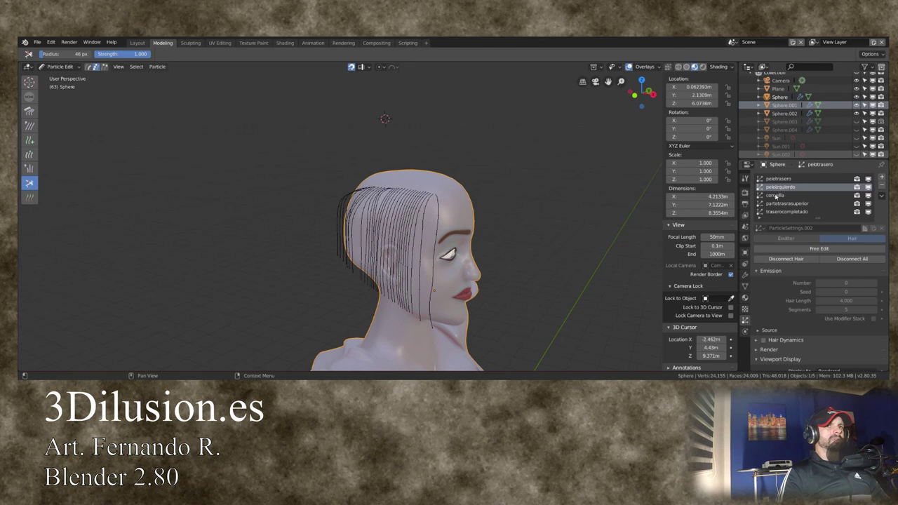
click(775, 195)
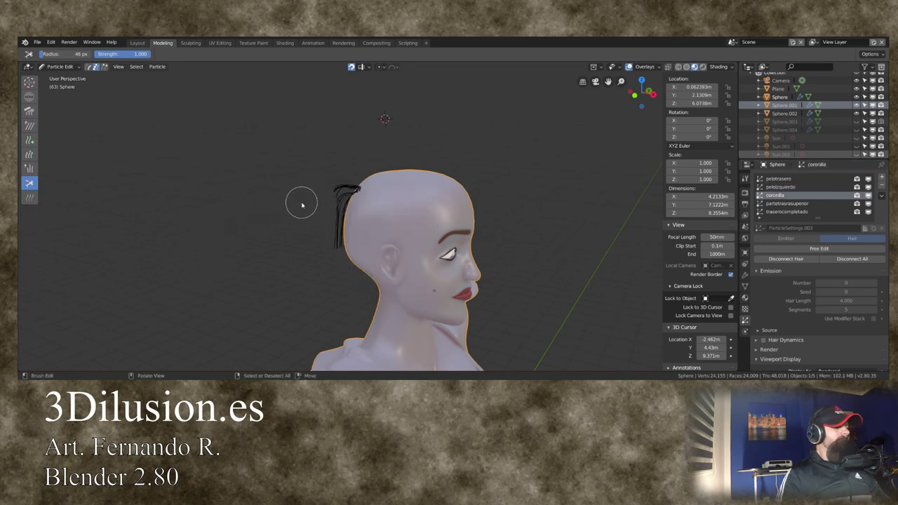
click(29, 111)
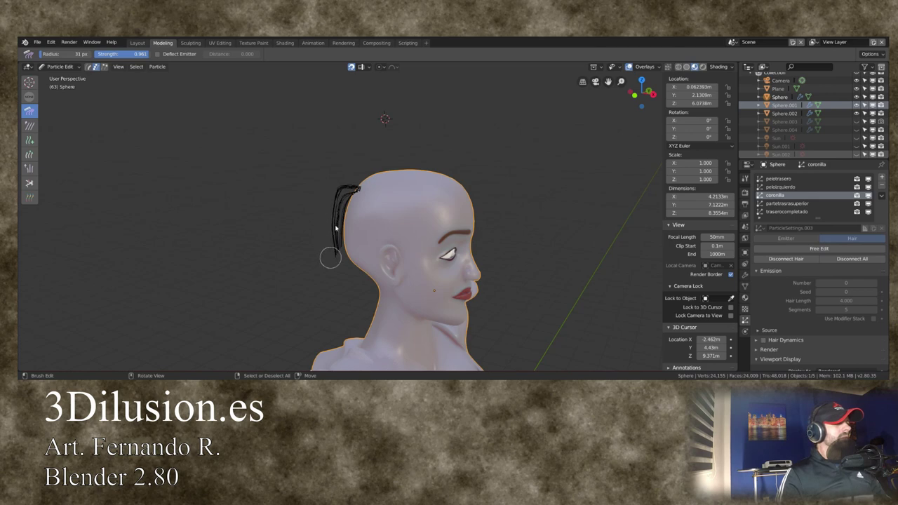
key(ctrl+z)
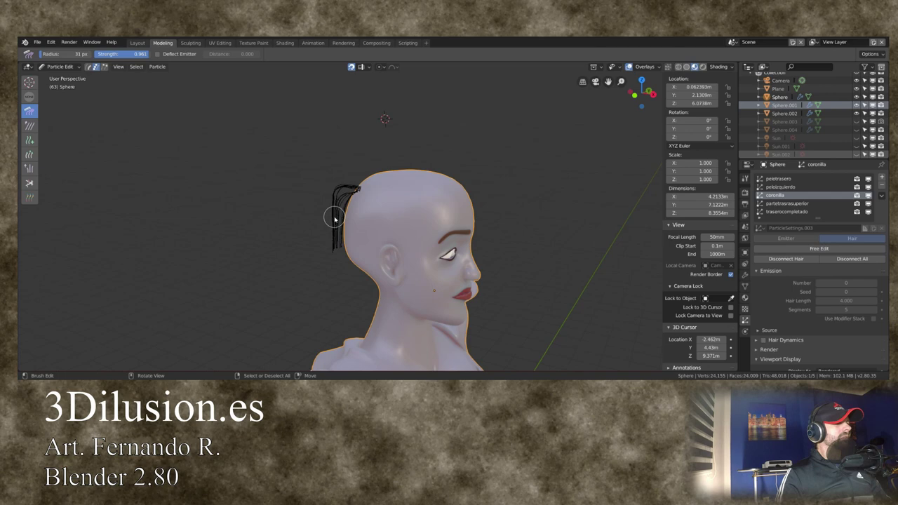
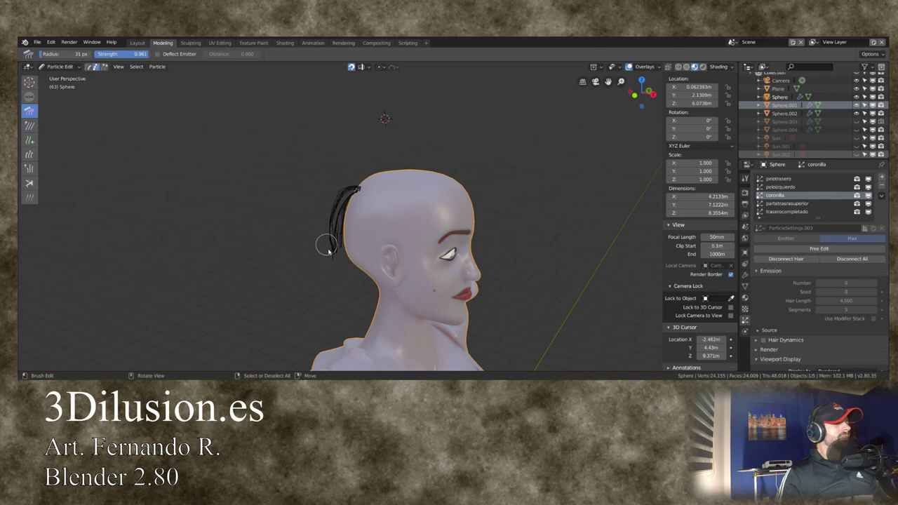
- Switch from Particle Edit back to Object Mode and orbit around the hair-covered head
click(60, 67)
click(61, 75)
mouse_move(364, 158)
middle_down()
mouse_move(411, 182)
mouse_move(449, 185)
mouse_move(469, 159)
mouse_move(322, 164)
mouse_move(458, 162)
mouse_move(491, 146)
mouse_move(437, 138)
mouse_move(206, 174)
mouse_move(136, 174)
mouse_move(149, 162)
mouse_move(124, 148)
mouse_move(36, 165)
mouse_move(206, 158)
mouse_move(190, 171)
mouse_move(404, 176)
mouse_move(391, 166)
mouse_move(433, 217)
middle_up()
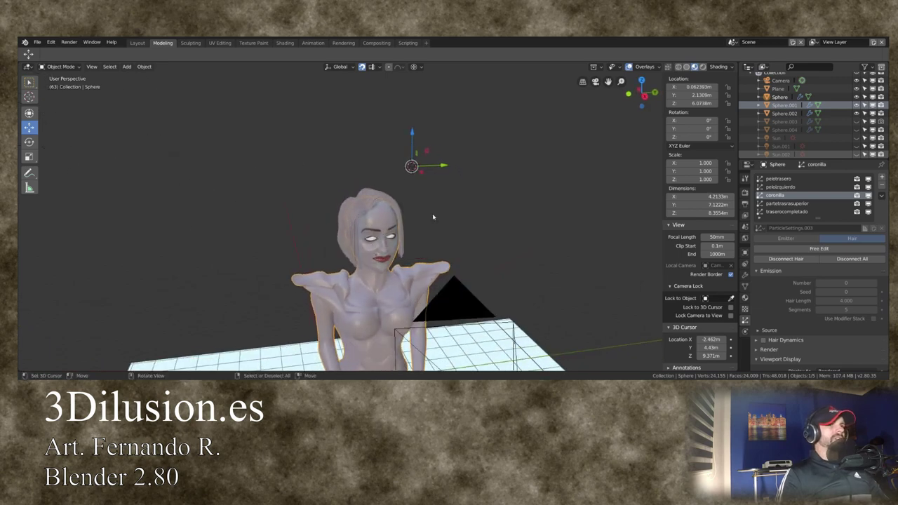
- Hide the viewport overlays and frame the bust from her right side
click(629, 66)
mouse_move(491, 176)
middle_down()
mouse_move(421, 208)
mouse_move(433, 154)
mouse_move(363, 175)
middle_up()
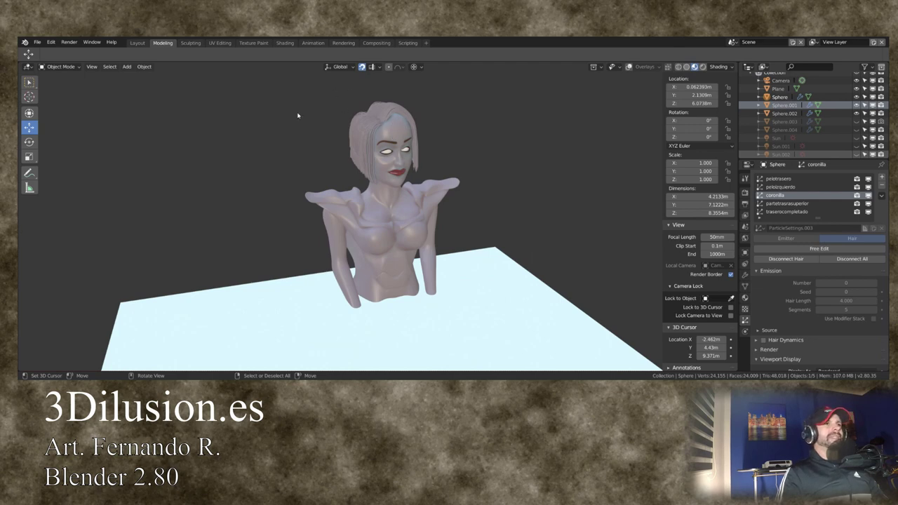
mouse_move(459, 126)
middle_down()
mouse_move(437, 147)
mouse_move(380, 143)
mouse_move(407, 134)
mouse_move(435, 138)
mouse_move(428, 145)
mouse_move(436, 147)
mouse_move(564, 134)
mouse_move(387, 129)
mouse_move(374, 140)
middle_up()
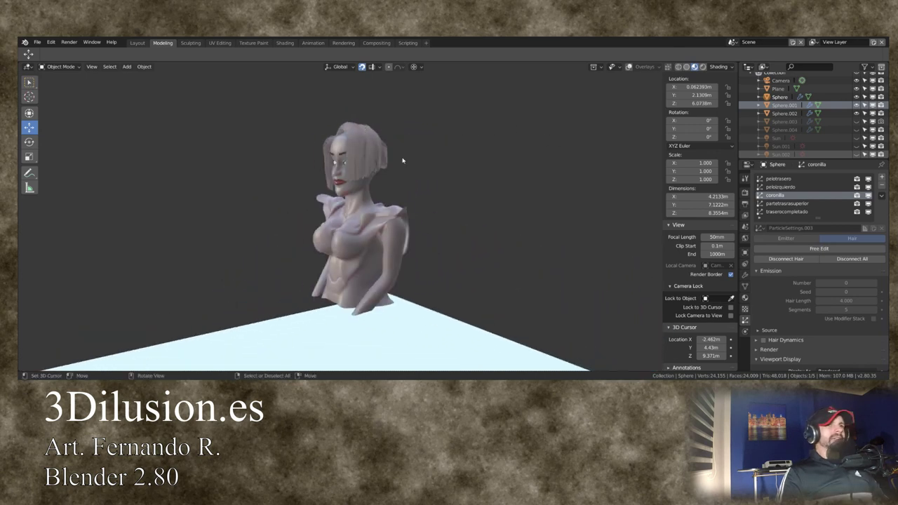
- Set the coronilla hair's children Display Amount to 30 and inspect the denser bob
scroll(775, 337, down, 3)
scroll(778, 322, down, 2)
scroll(786, 302, down, 3)
scroll(792, 279, down, 2)
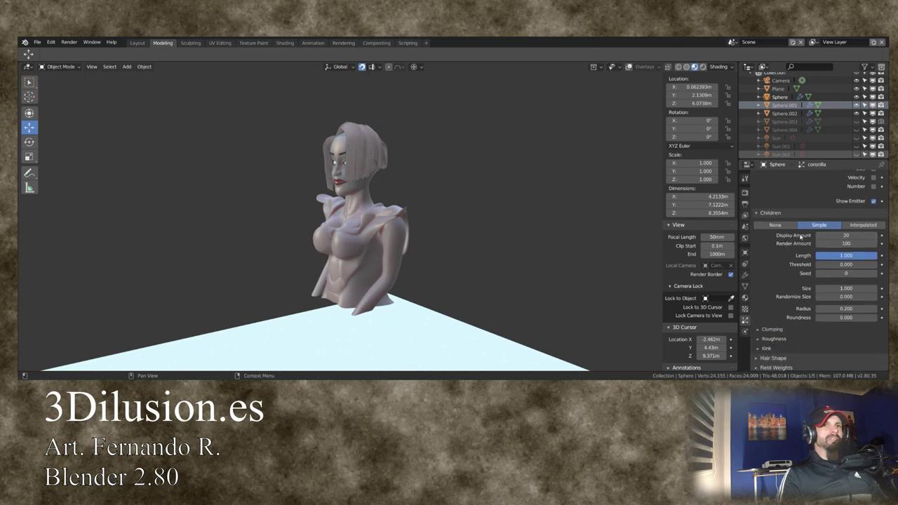
mouse_move(365, 147)
middle_down()
mouse_move(435, 170)
mouse_move(526, 168)
mouse_move(411, 164)
middle_up()
text(30)
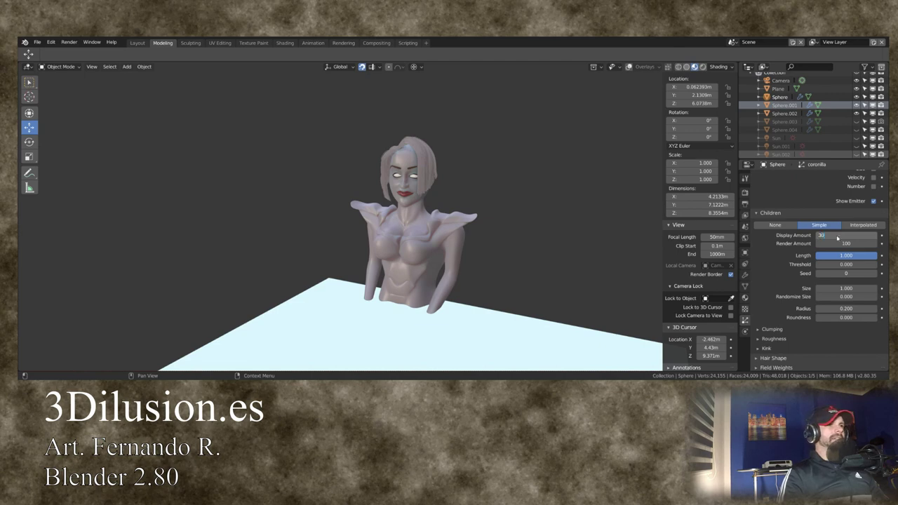
key(Return)
mouse_move(549, 240)
middle_down()
mouse_move(517, 200)
mouse_move(539, 214)
middle_up()
scroll(540, 207, up, 2)
scroll(533, 214, up, 1)
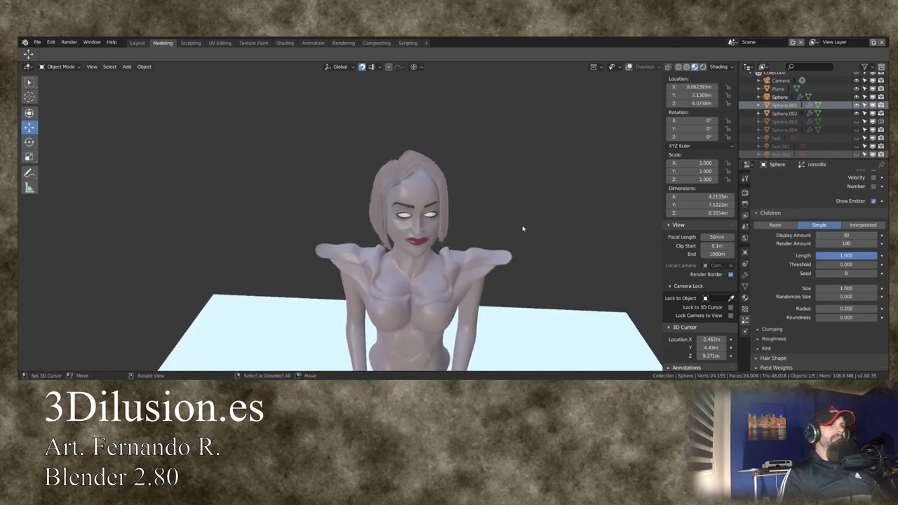
scroll(522, 217, up, 2)
scroll(519, 196, up, 2)
scroll(526, 193, up, 1)
mouse_move(538, 200)
middle_down()
mouse_move(547, 221)
mouse_move(594, 208)
mouse_move(518, 213)
mouse_move(401, 163)
middle_up()
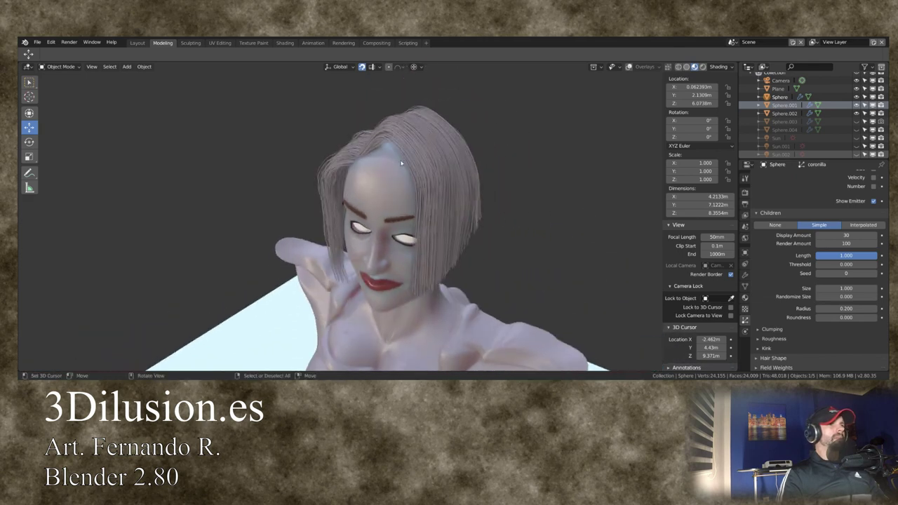
click(60, 66)
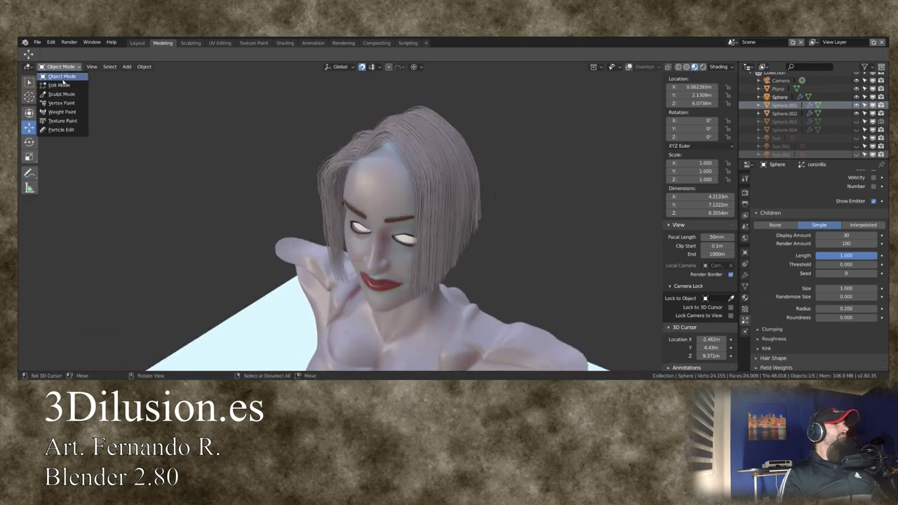
- Make pelotrasero the active hair system in Particle Edit, then return to Object Mode
click(61, 131)
mouse_move(529, 212)
middle_down()
mouse_move(539, 188)
mouse_move(445, 185)
middle_up()
scroll(810, 212, up, 5)
scroll(818, 207, up, 5)
scroll(822, 205, up, 5)
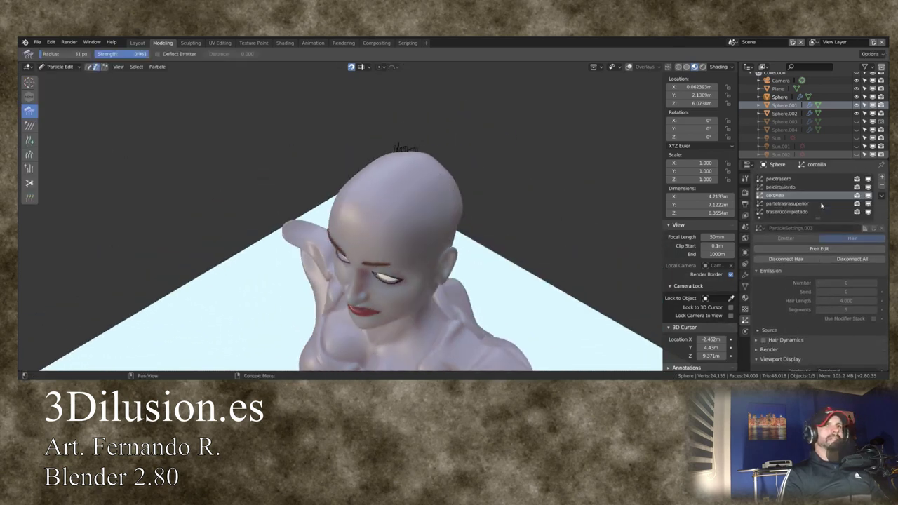
click(783, 204)
click(780, 212)
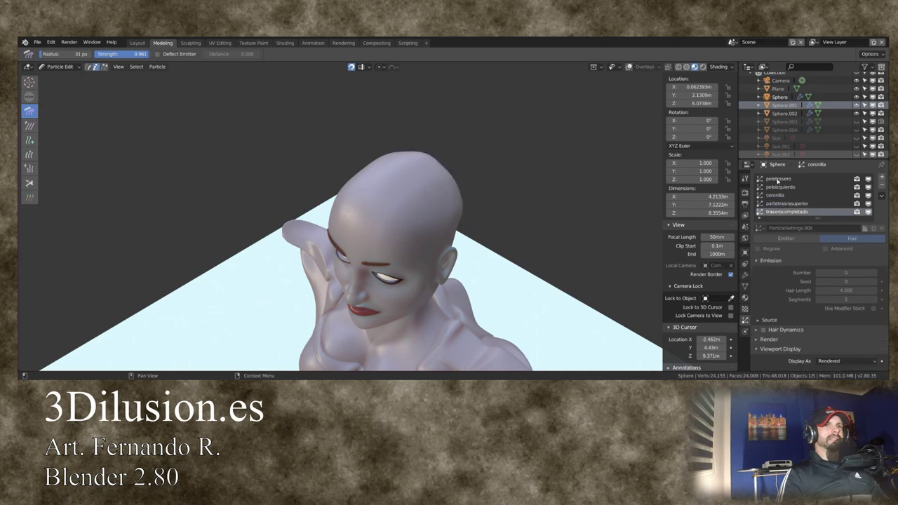
click(777, 180)
click(777, 188)
click(777, 180)
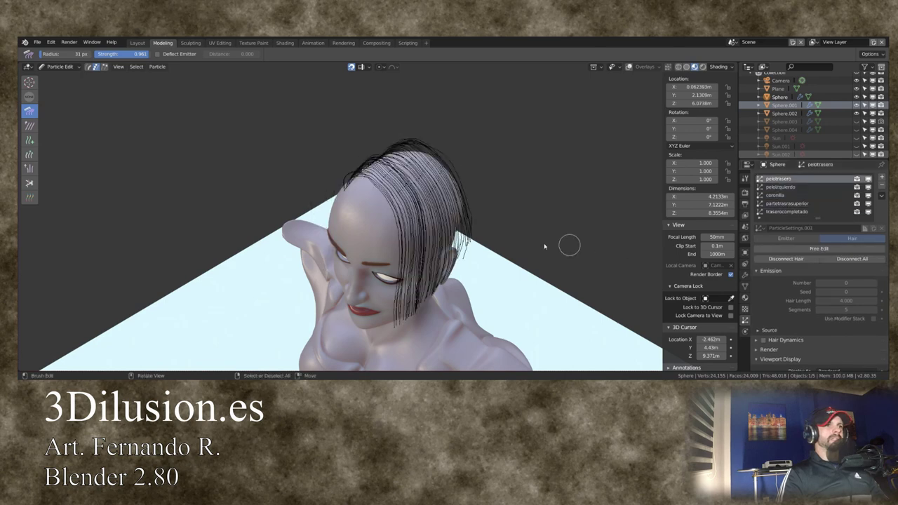
scroll(620, 242, down, 5)
click(55, 66)
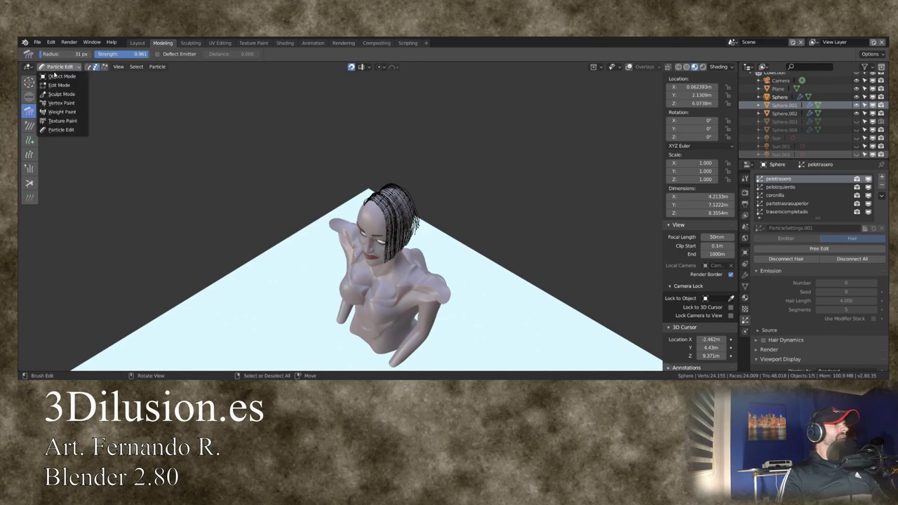
click(56, 75)
- Expand the child hair settings and raise pelotrasero's Strand Steps from 2 to 3
scroll(489, 240, up, 4)
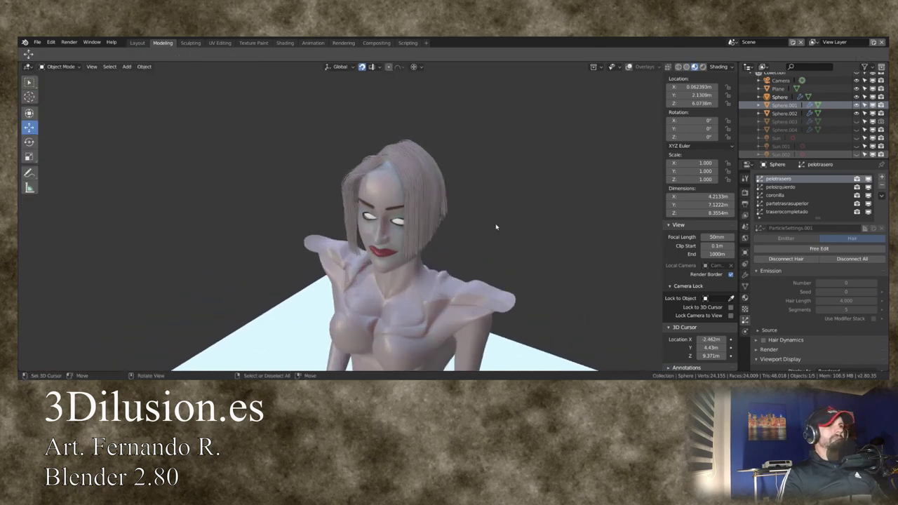
scroll(824, 328, down, 4)
click(770, 363)
scroll(834, 295, down, 5)
click(818, 252)
scroll(863, 230, up, 2)
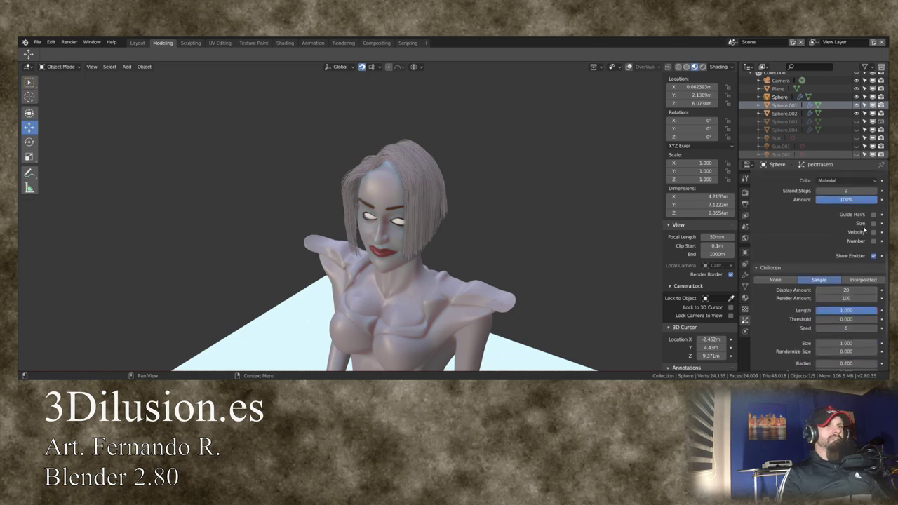
scroll(855, 213, up, 2)
click(875, 222)
mouse_move(601, 202)
middle_down()
mouse_move(597, 165)
mouse_move(579, 175)
mouse_move(597, 176)
mouse_move(581, 192)
mouse_move(544, 203)
middle_up()
- Set the pelotrasero children Display Amount to 30
click(860, 320)
text(30)
key(Return)
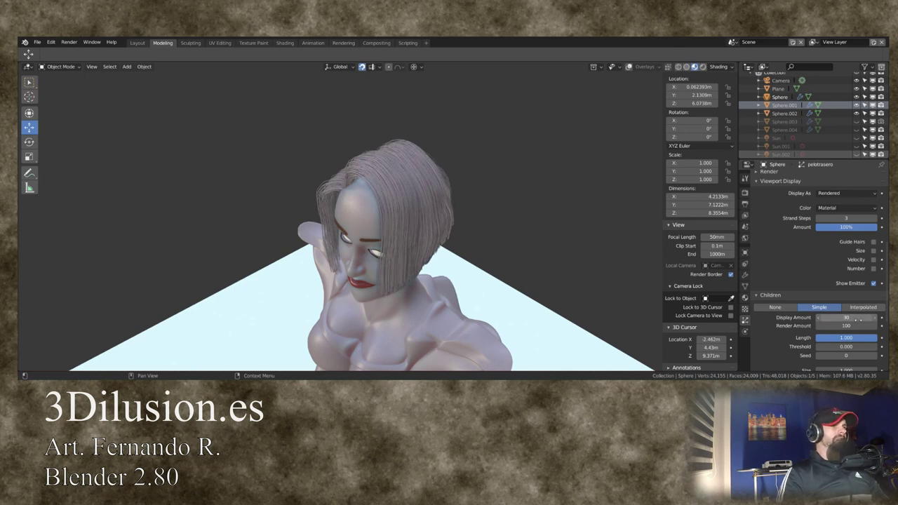
mouse_move(511, 262)
middle_down()
mouse_move(547, 214)
mouse_move(558, 235)
mouse_move(533, 261)
middle_up()
scroll(818, 335, down, 2)
scroll(817, 336, down, 3)
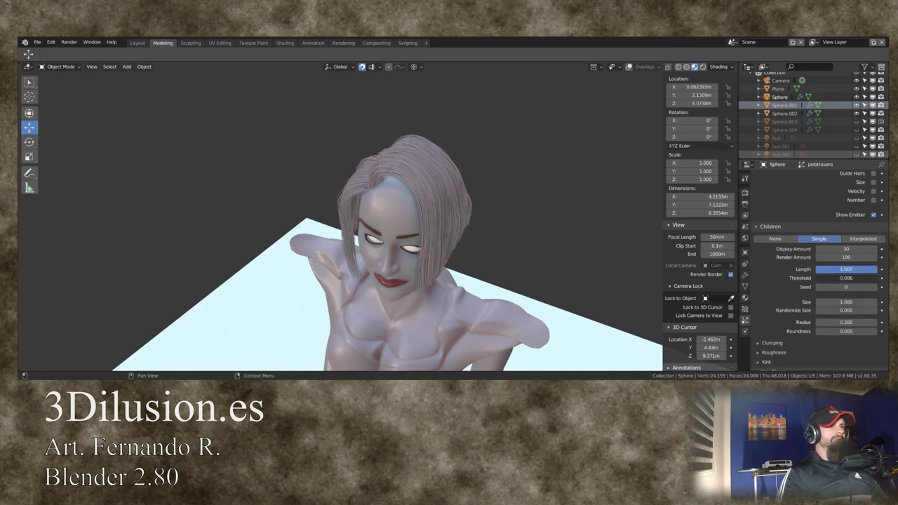
- Give the child hair a 0.159 threshold and set size randomness to 0
mouse_move(838, 277)
mouse_down()
mouse_move(849, 278)
mouse_move(842, 268)
mouse_up()
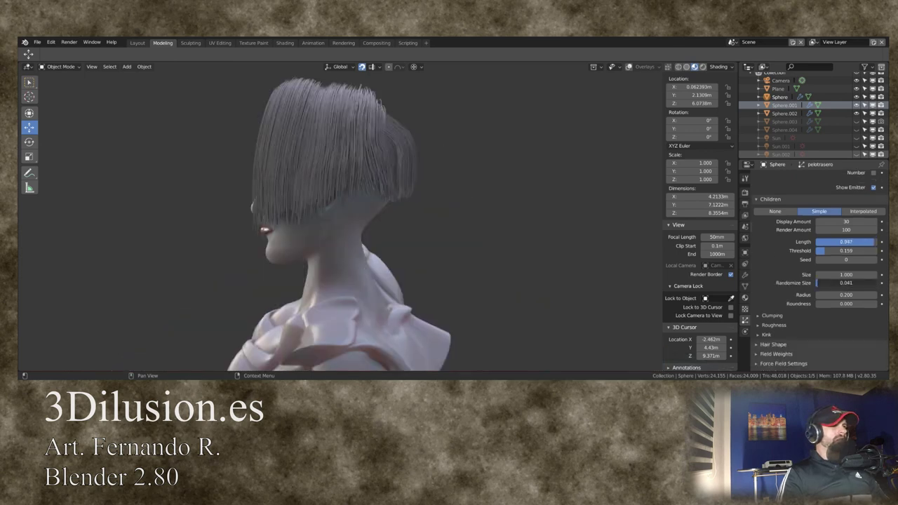
drag(845, 283, 828, 283)
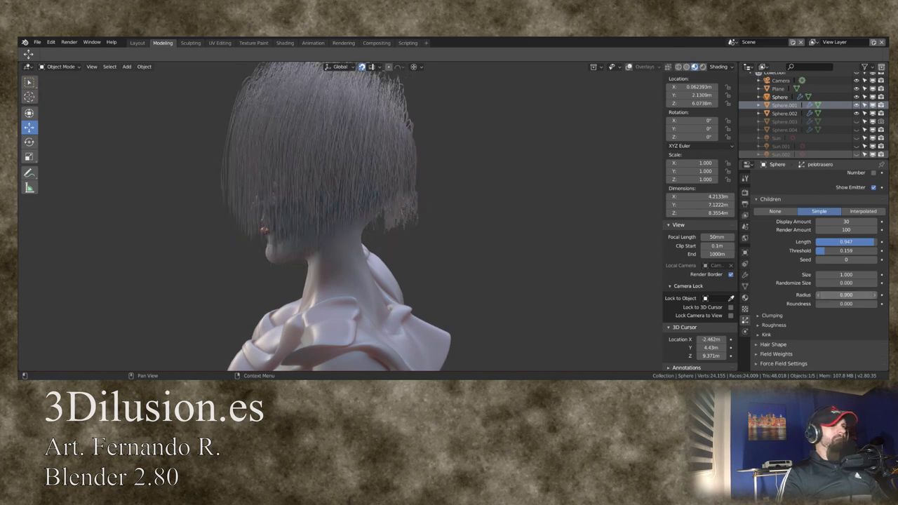
scroll(814, 281, down, 1)
middle_drag(543, 203, 586, 207)
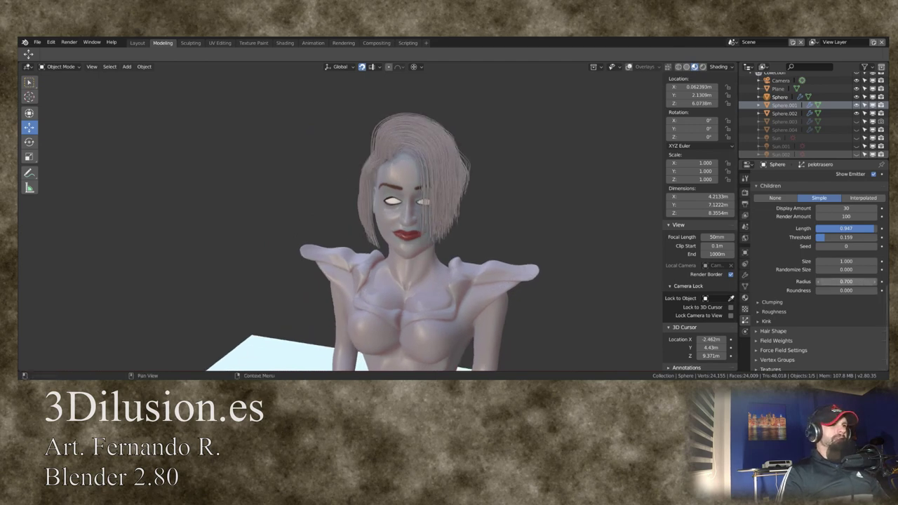
- Clear the child hair Radius to 0, then step it up to 0.200
key(BackSpace)
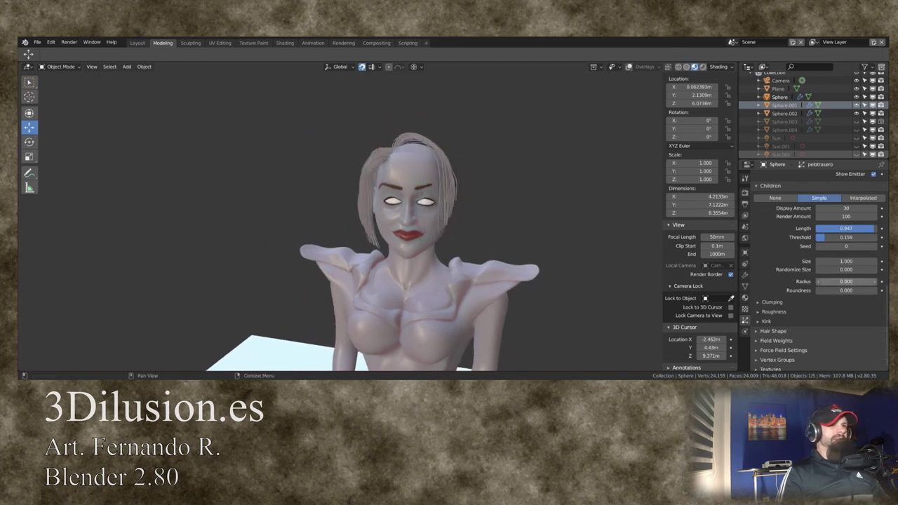
click(876, 281)
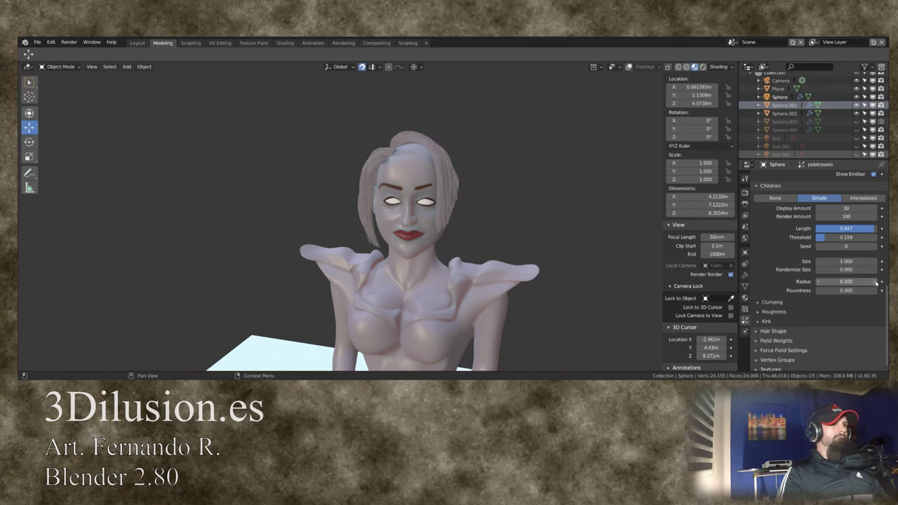
click(875, 281)
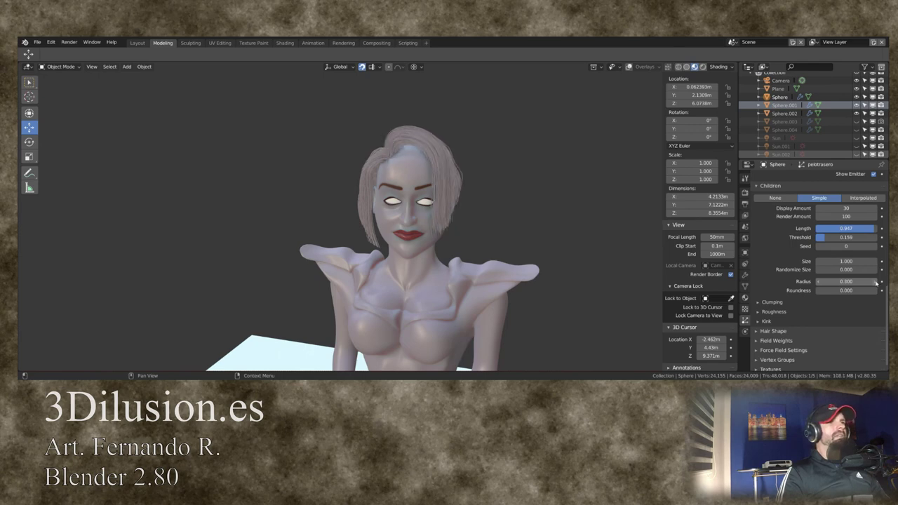
mouse_move(549, 201)
middle_down()
mouse_move(517, 194)
mouse_move(589, 206)
mouse_move(583, 238)
mouse_move(485, 214)
mouse_move(505, 194)
mouse_move(547, 193)
middle_up()
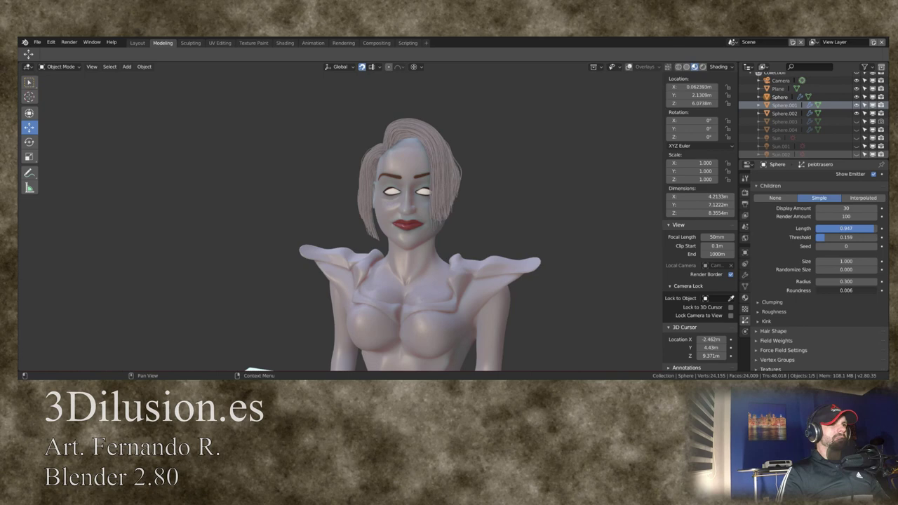
- Try some Roundness, reset it to 0.000, and finish with child Radius 0.300
drag(828, 289, 877, 290)
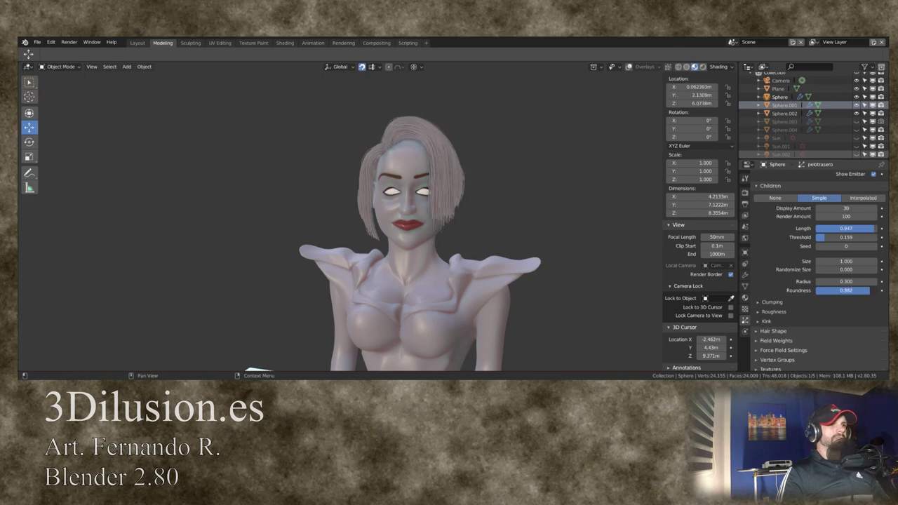
drag(857, 289, 815, 290)
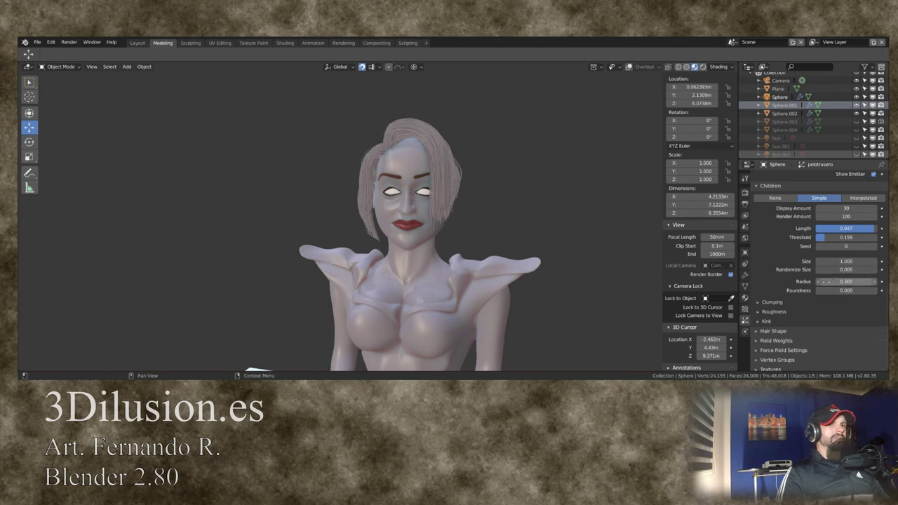
click(818, 281)
mouse_move(619, 239)
middle_down()
mouse_move(623, 248)
mouse_move(611, 236)
middle_up()
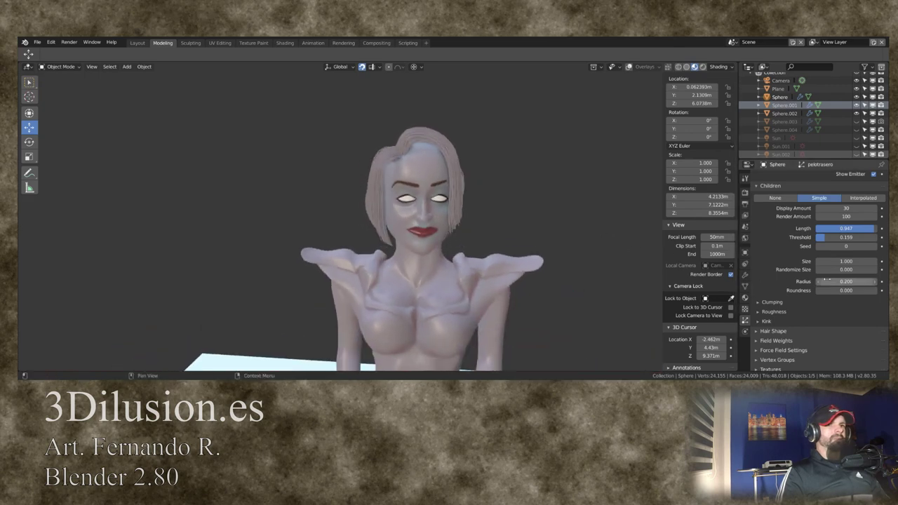
click(874, 281)
mouse_move(593, 232)
middle_down()
mouse_move(569, 211)
mouse_move(536, 200)
mouse_move(324, 211)
mouse_move(313, 224)
middle_up()
middle_drag(309, 190, 429, 196)
scroll(430, 196, up, 3)
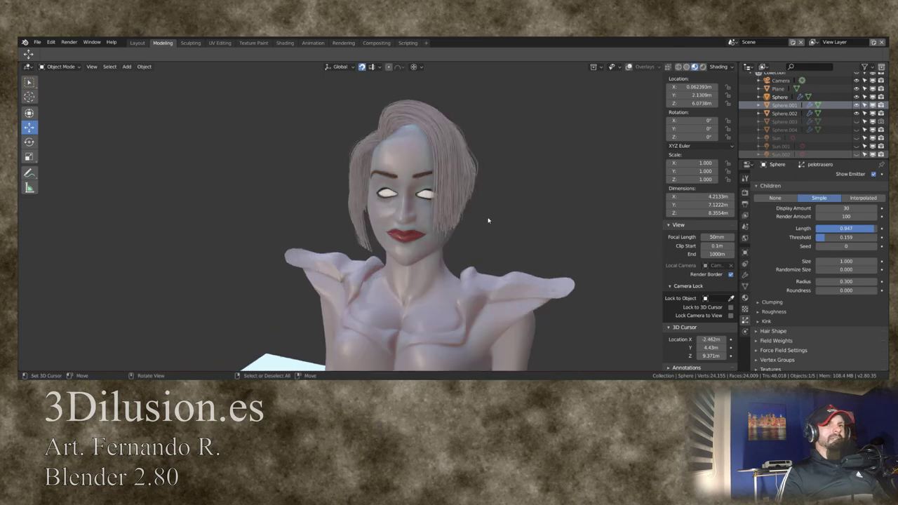
scroll(802, 269, down, 1)
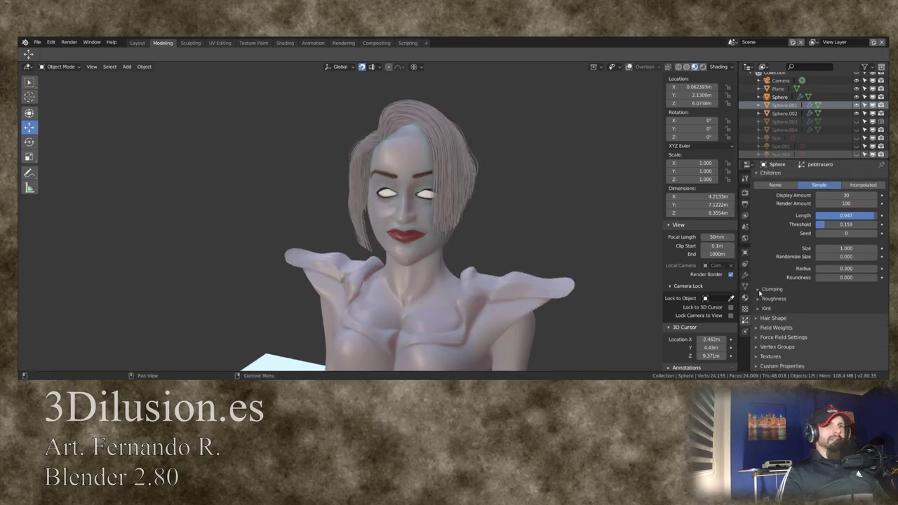
- Open the Clumping settings and set Clump to 1.000
click(760, 290)
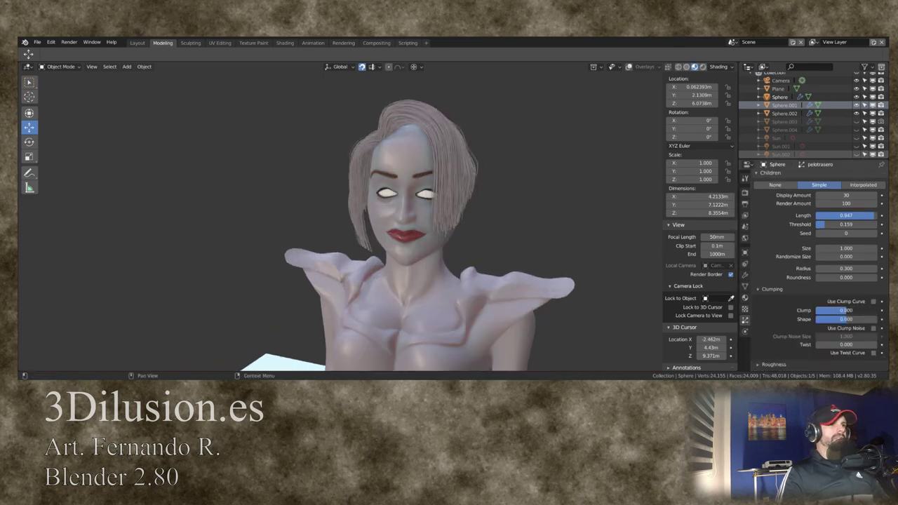
drag(826, 310, 842, 310)
click(852, 311)
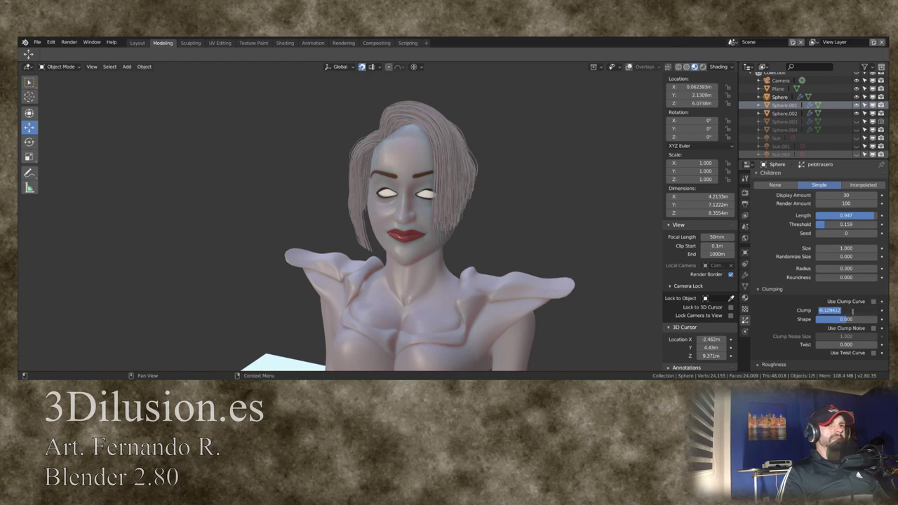
text(1)
key(Return)
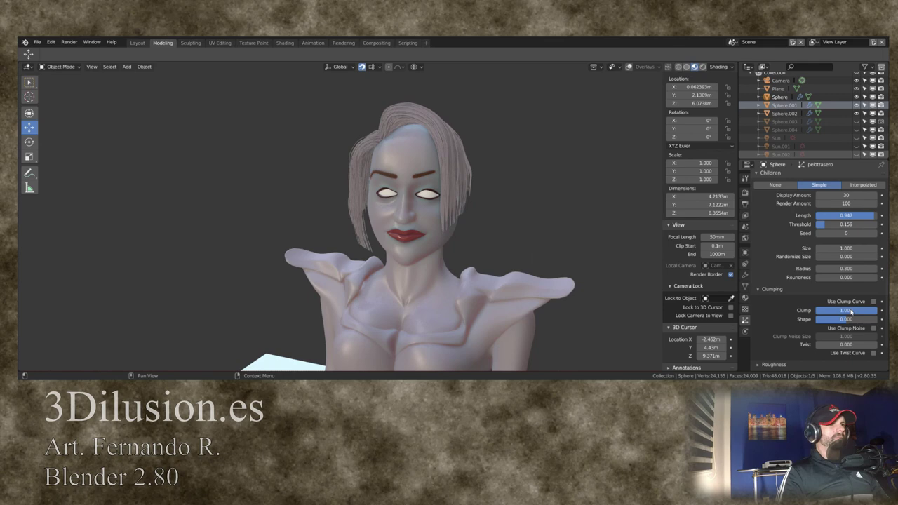
mouse_move(651, 216)
middle_down()
mouse_move(591, 210)
mouse_move(593, 194)
mouse_move(601, 184)
mouse_move(653, 195)
mouse_move(656, 206)
middle_up()
- Reshape the clump Shape to 0.505 and check the hair in side profile
mouse_move(845, 319)
mouse_down()
mouse_move(786, 318)
mouse_move(877, 319)
mouse_up()
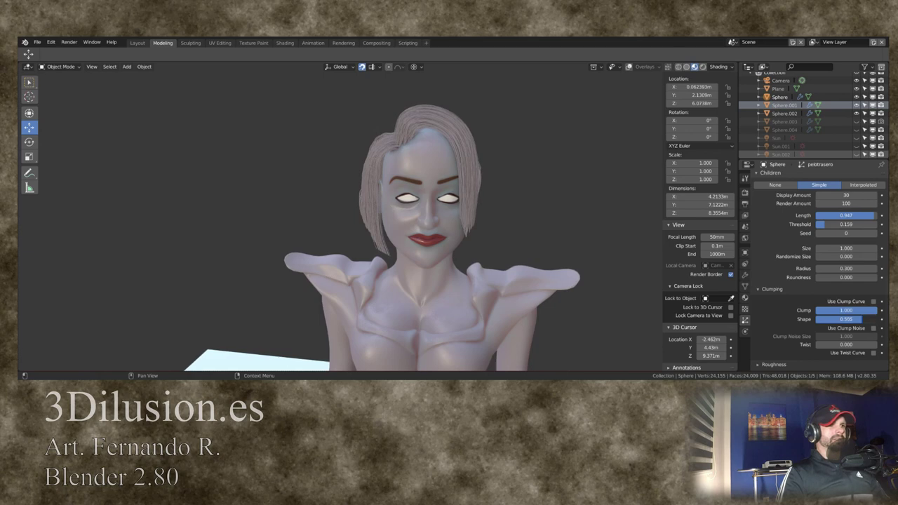
scroll(521, 220, down, 2)
mouse_move(521, 220)
middle_down()
mouse_move(472, 217)
mouse_move(567, 212)
mouse_move(488, 220)
mouse_move(501, 224)
mouse_move(421, 207)
middle_up()
scroll(501, 225, up, 4)
mouse_move(395, 164)
middle_down()
mouse_move(442, 185)
mouse_move(563, 184)
mouse_move(385, 188)
mouse_move(543, 185)
mouse_move(457, 188)
middle_up()
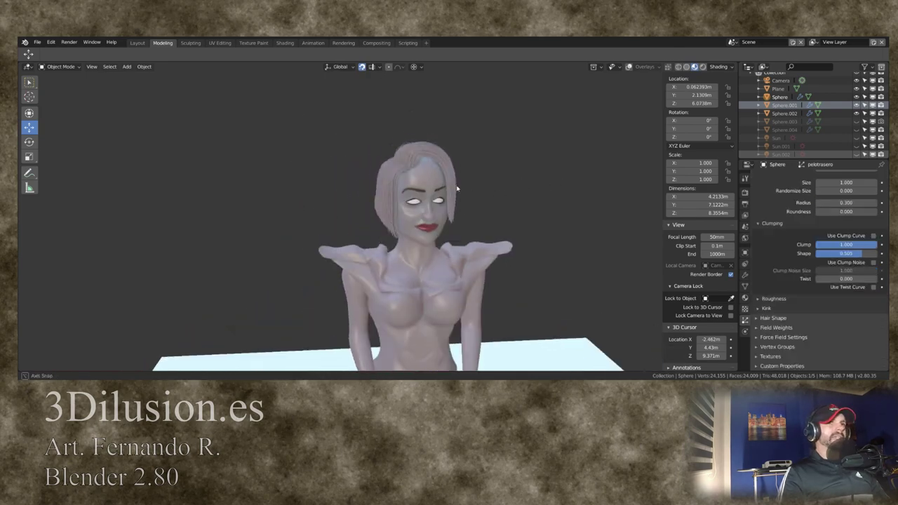
scroll(477, 150, down, 3)
click(856, 139)
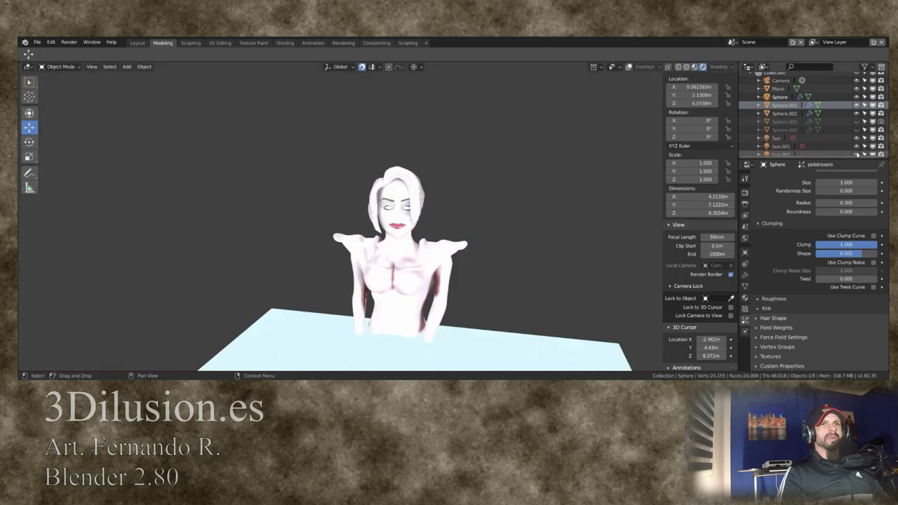
- In the Shading workspace, add a Hair Info node beside the Principled BSDF
mouse_move(533, 171)
middle_down()
mouse_move(573, 164)
mouse_move(473, 162)
middle_up()
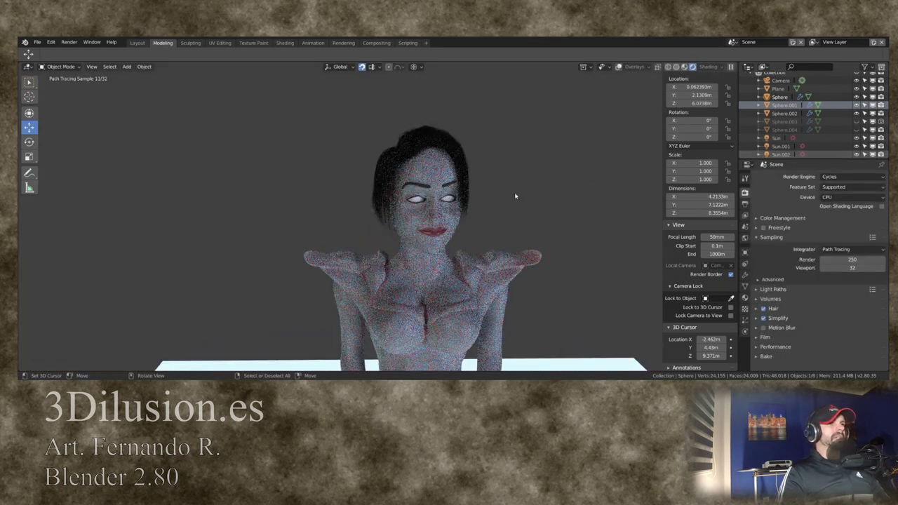
click(284, 43)
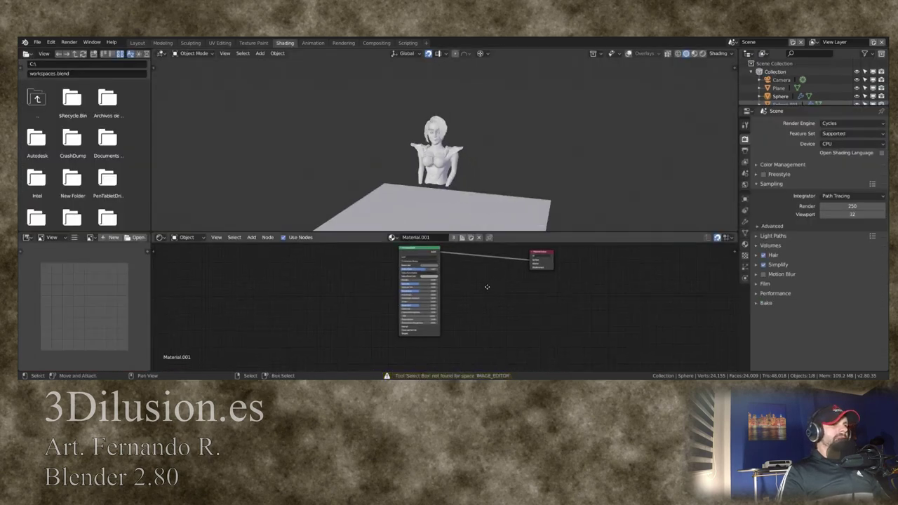
drag(414, 234, 346, 244)
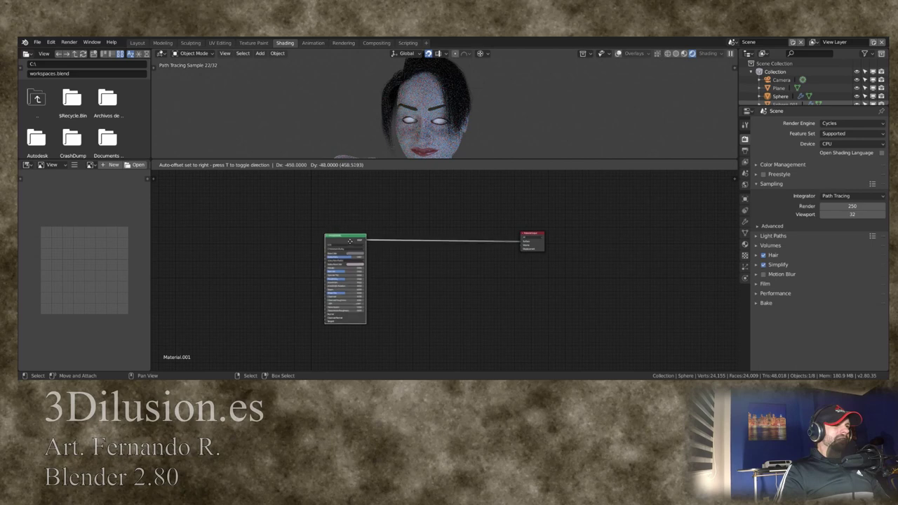
key(shift+a)
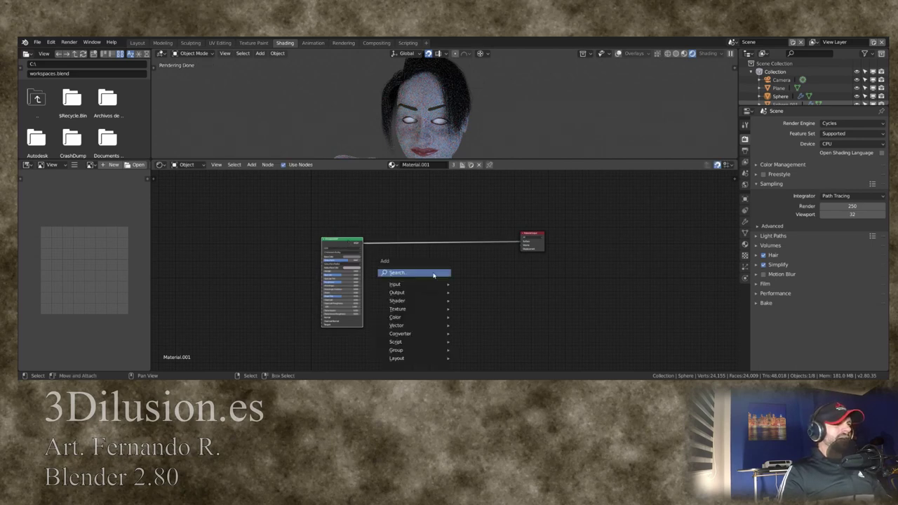
click(473, 194)
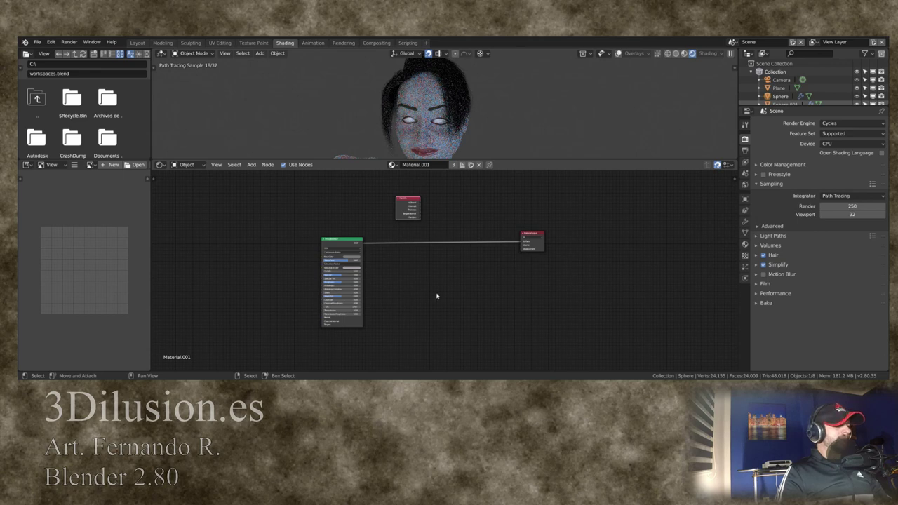
click(414, 215)
scroll(413, 215, up, 1)
- Insert a Mix Shader on the BSDF link, wire Hair Info into it, and add a Principled Hair BSDF
key(shift+a)
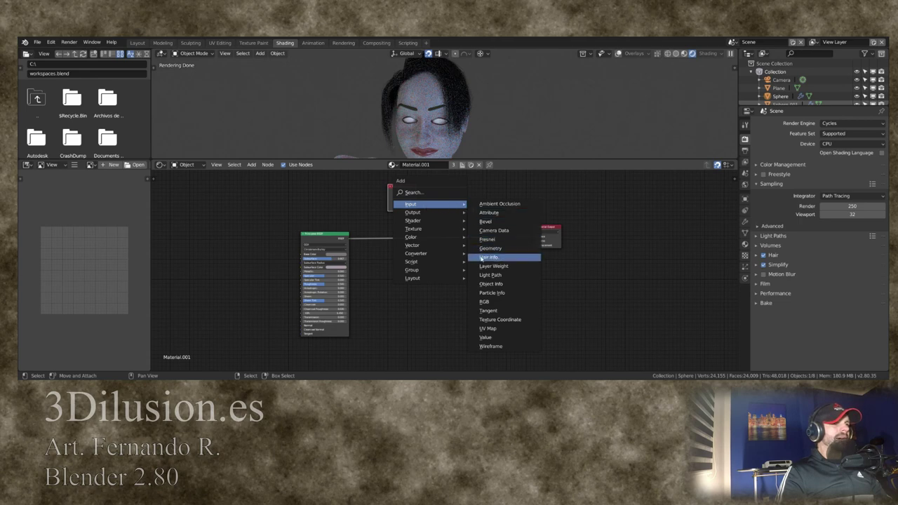
key(Escape)
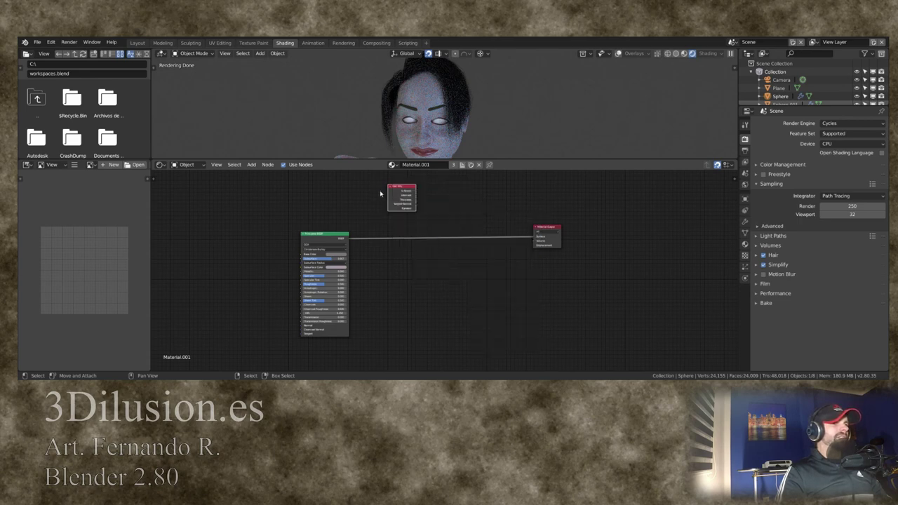
key(shift+a)
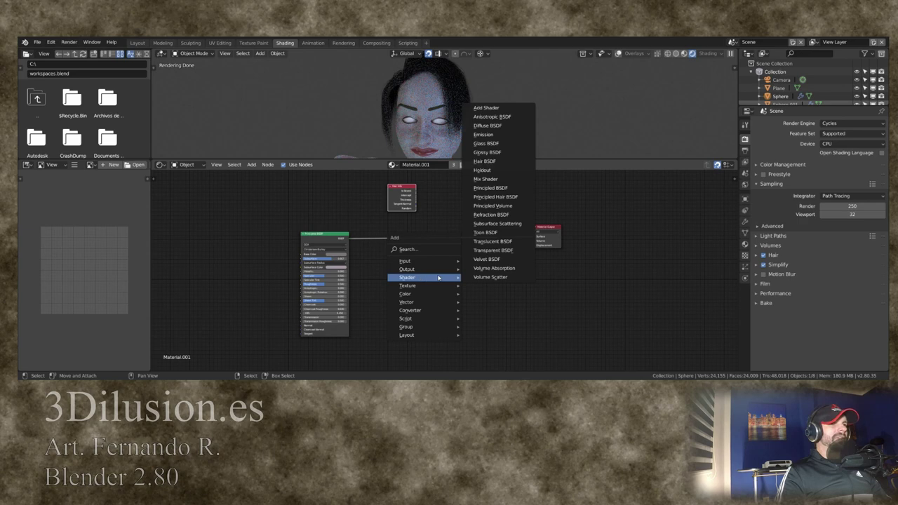
click(484, 178)
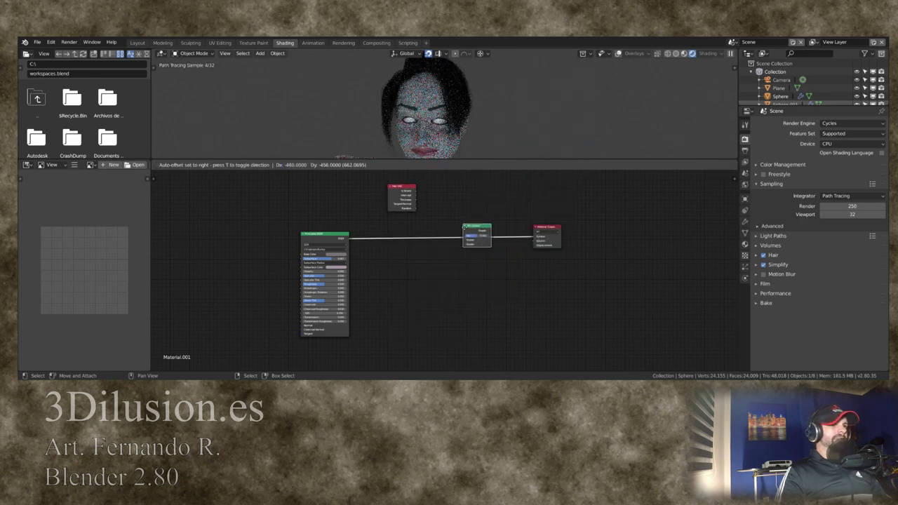
click(467, 229)
drag(406, 186, 391, 192)
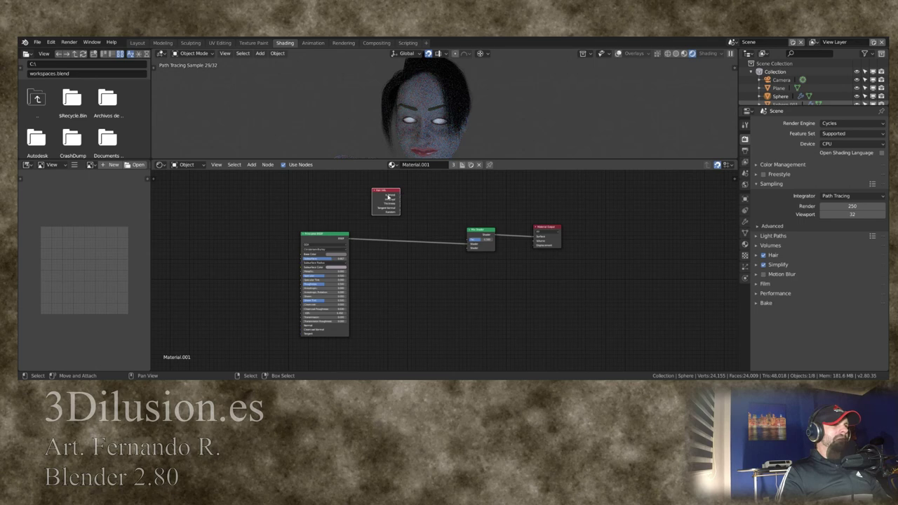
drag(400, 197, 468, 240)
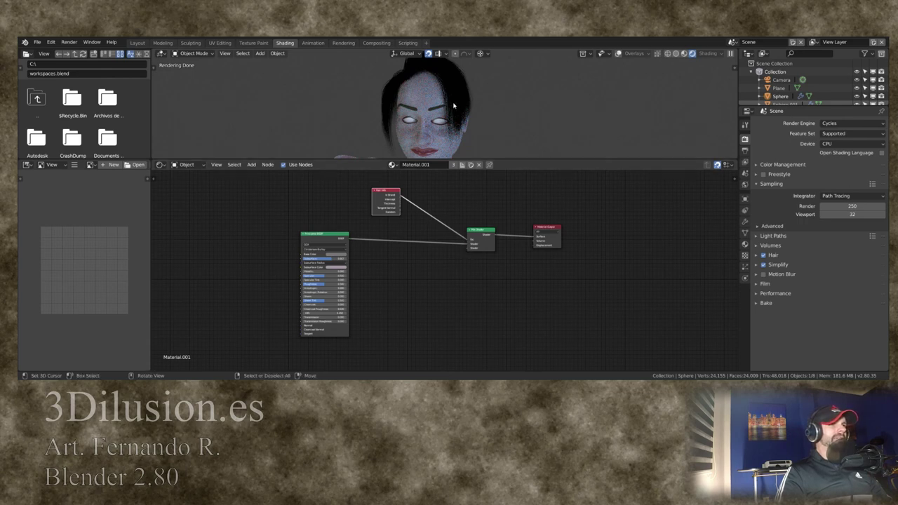
key(shift+a)
click(430, 188)
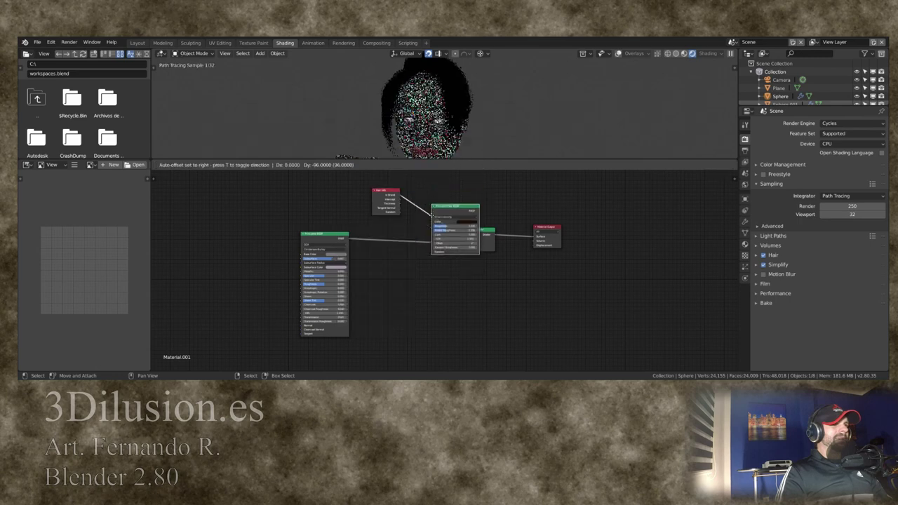
- Connect the Principled Hair BSDF to the Mix Shader's second input and view through the camera
drag(435, 267, 470, 247)
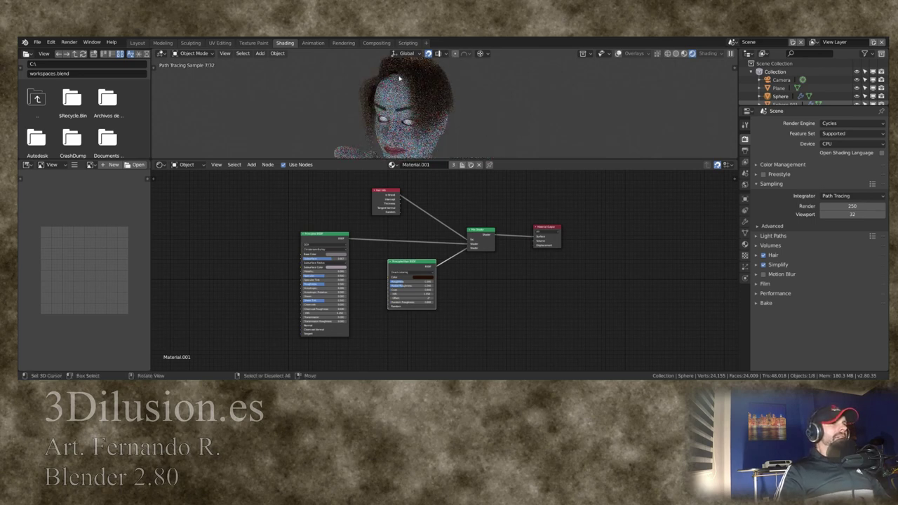
key(KP_0)
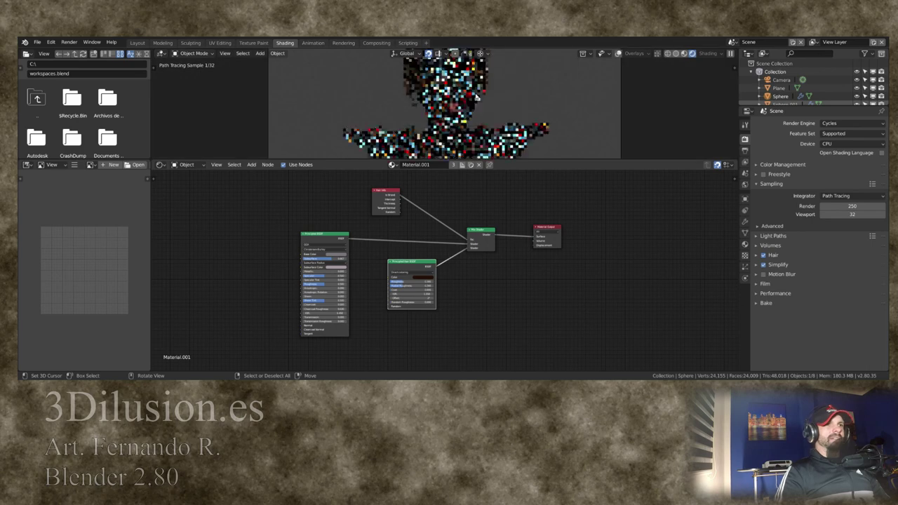
scroll(476, 96, down, 2)
scroll(480, 96, down, 2)
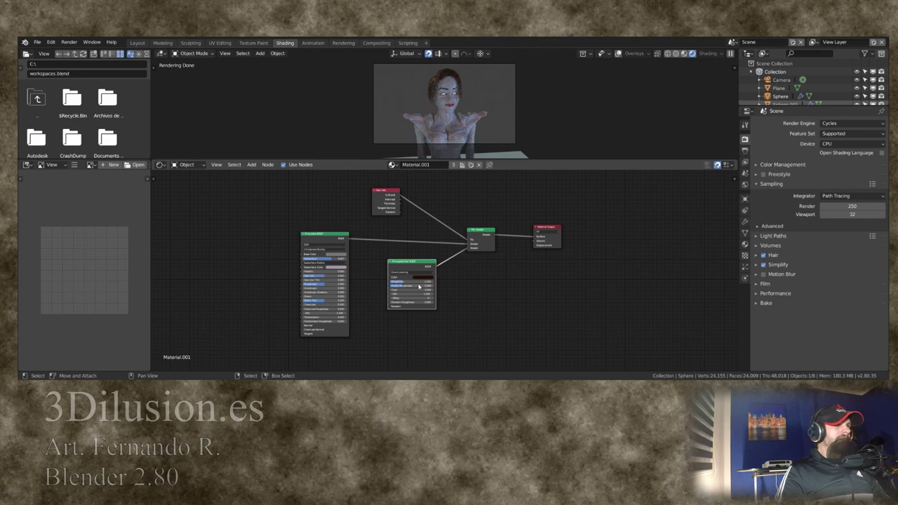
scroll(427, 283, up, 1)
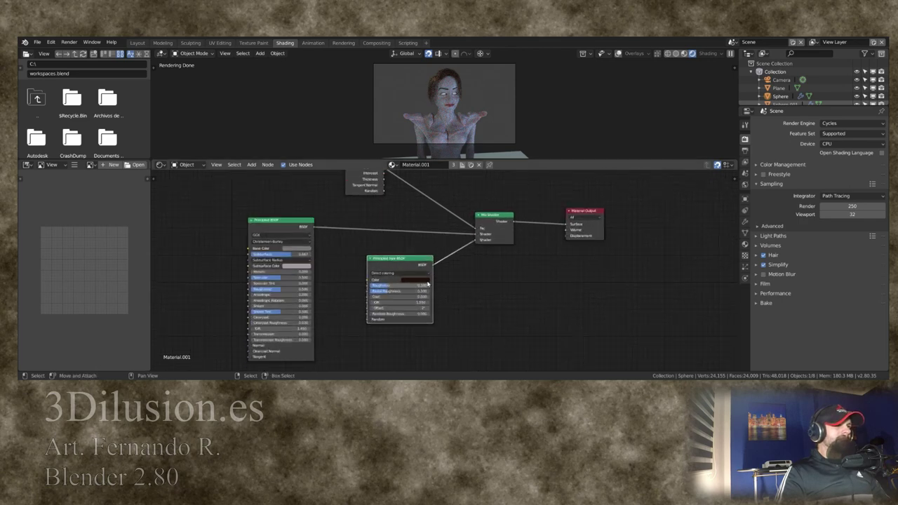
scroll(423, 281, up, 1)
scroll(418, 279, up, 1)
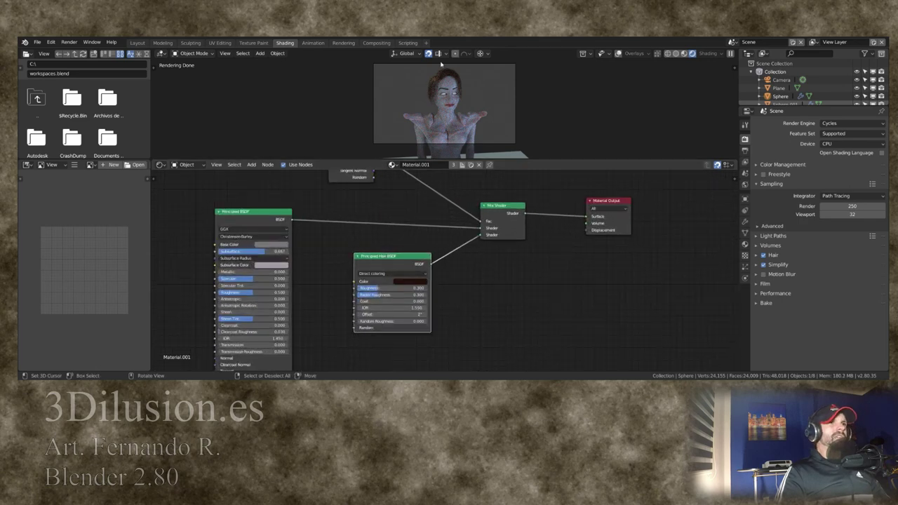
- Give the hair shader a dark purple colour and adjust its Roughness
click(413, 281)
click(413, 231)
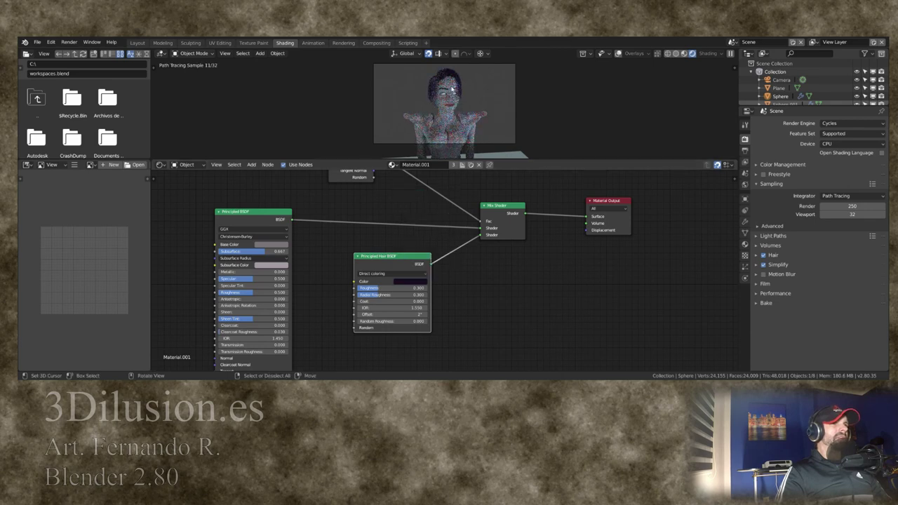
mouse_move(397, 287)
mouse_down()
mouse_move(407, 288)
mouse_move(379, 288)
mouse_up()
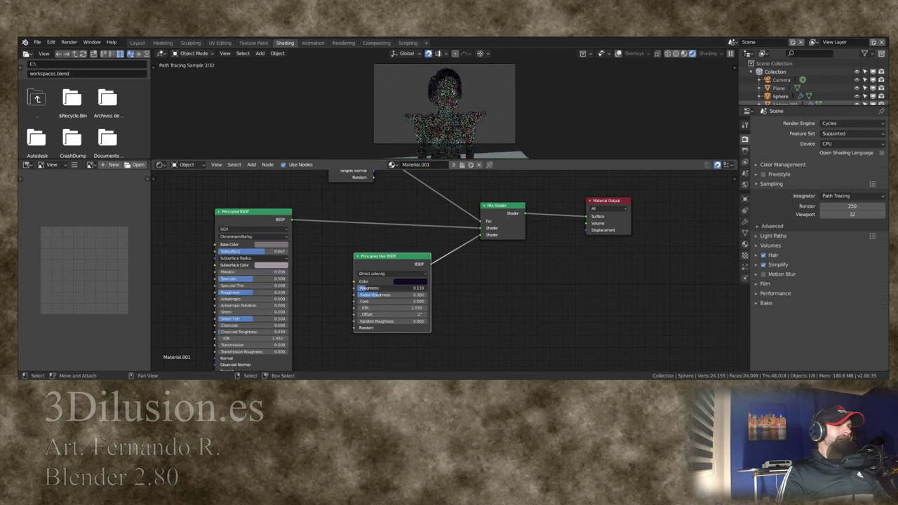
mouse_move(379, 288)
mouse_down()
mouse_move(420, 314)
mouse_move(421, 288)
mouse_move(422, 301)
mouse_up()
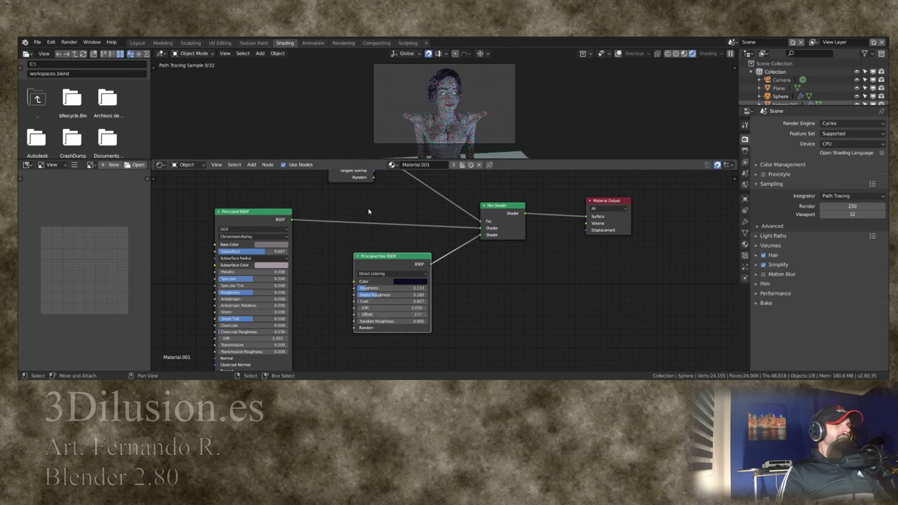
click(385, 273)
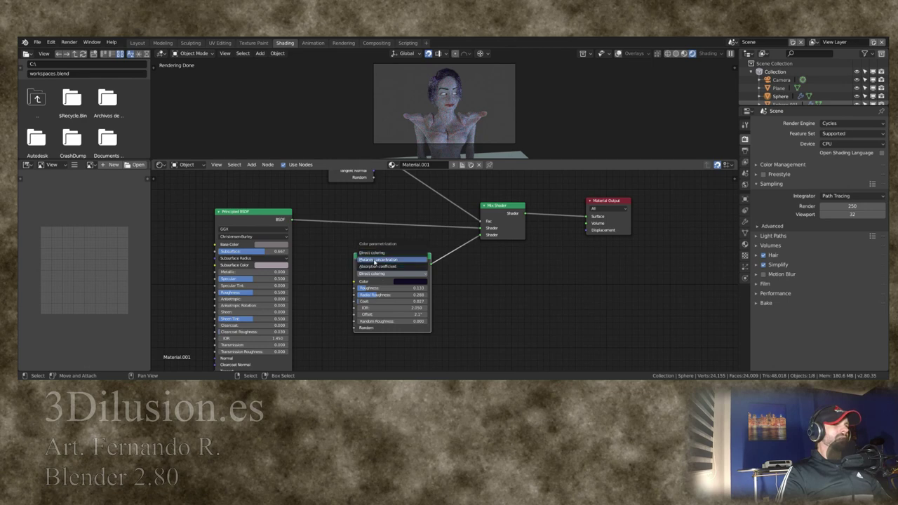
mouse_move(379, 260)
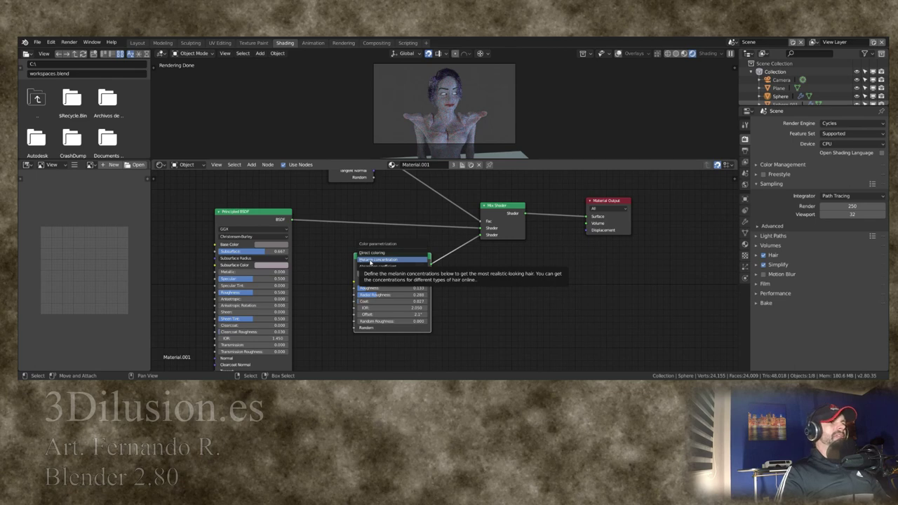
- Try Melanin and Absorption parametrizations, settle on Direct coloring, then return to Layout
click(370, 260)
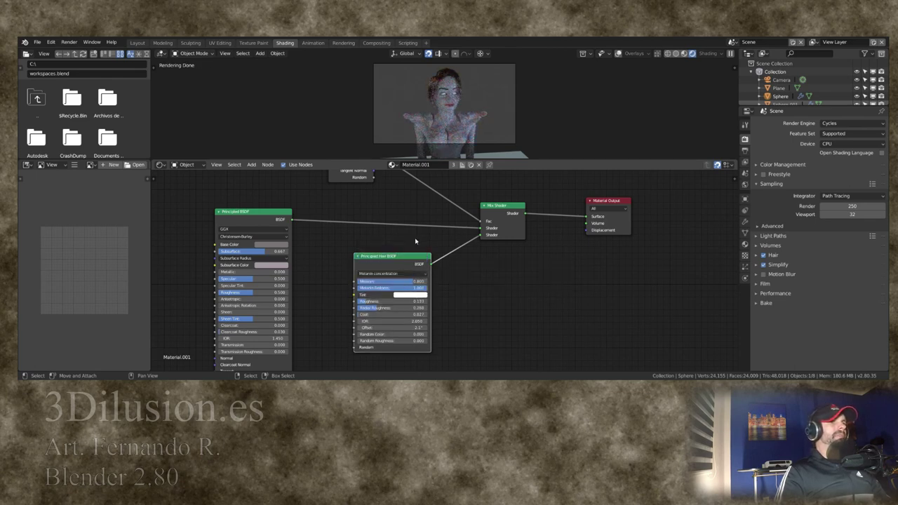
click(390, 273)
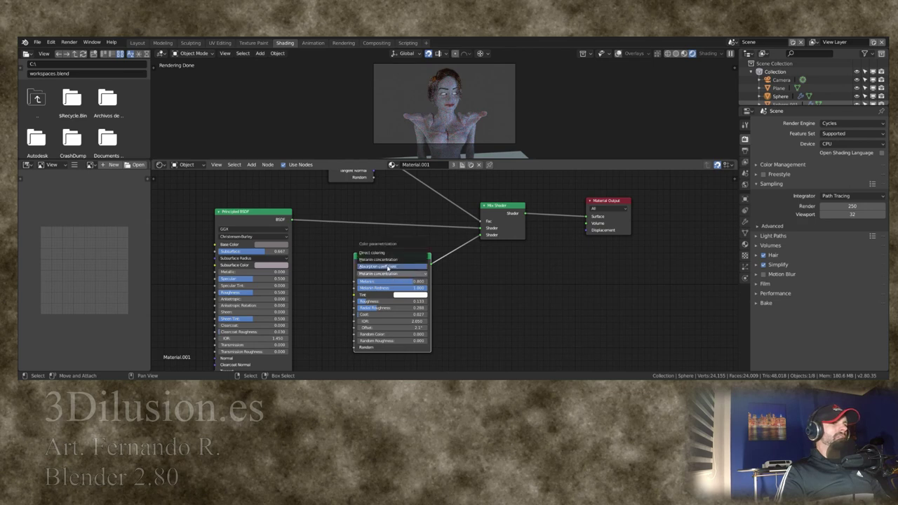
click(392, 270)
click(391, 271)
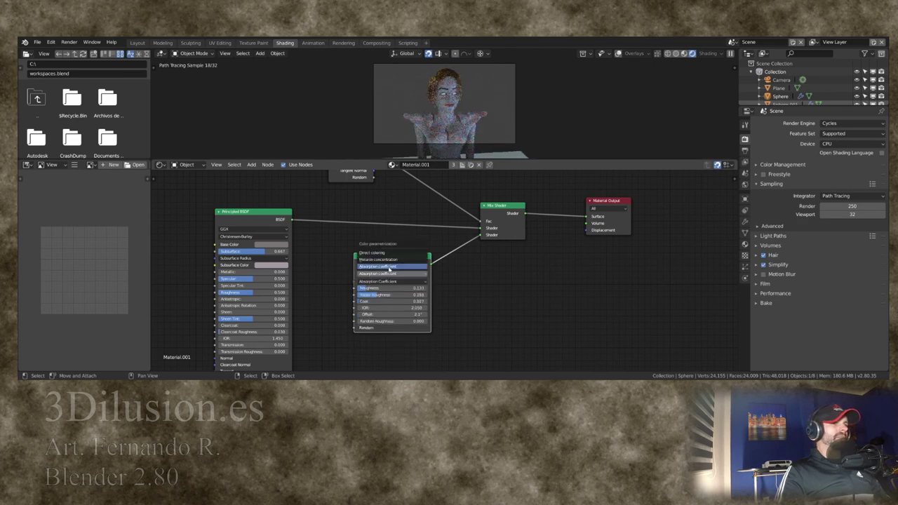
click(389, 262)
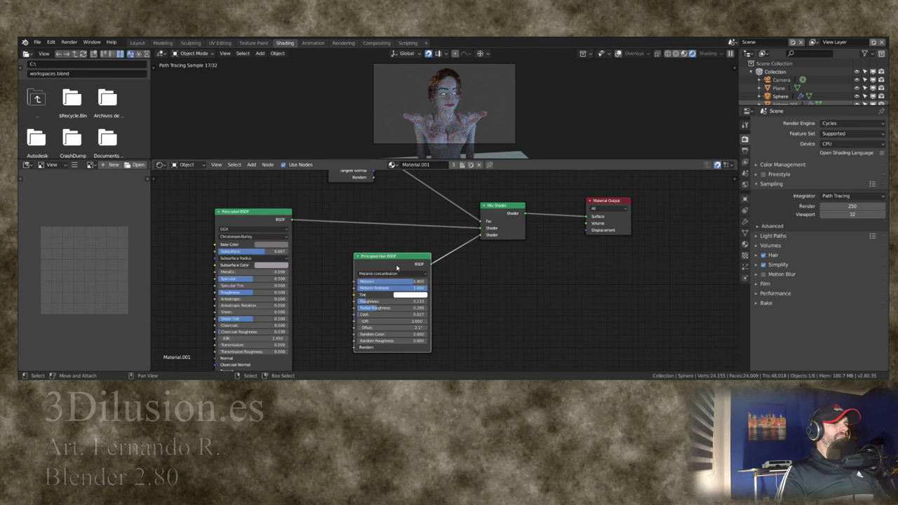
click(391, 272)
click(392, 254)
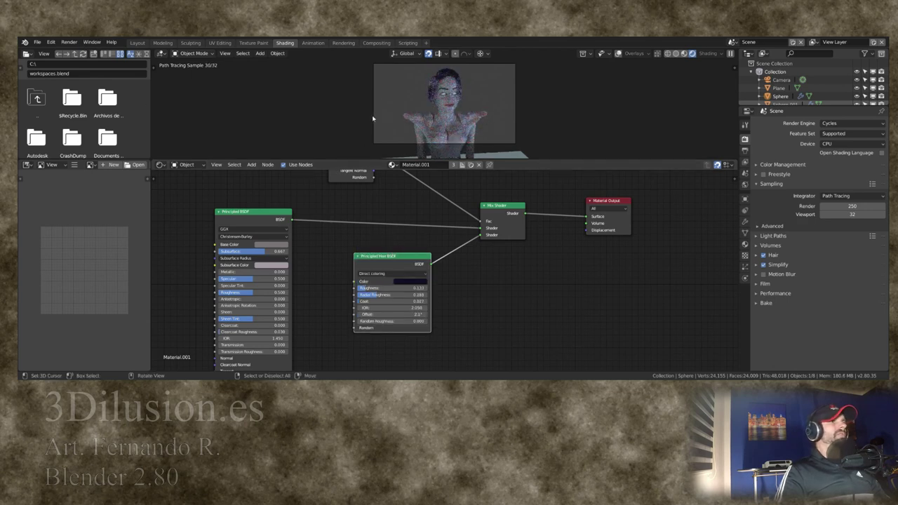
click(139, 43)
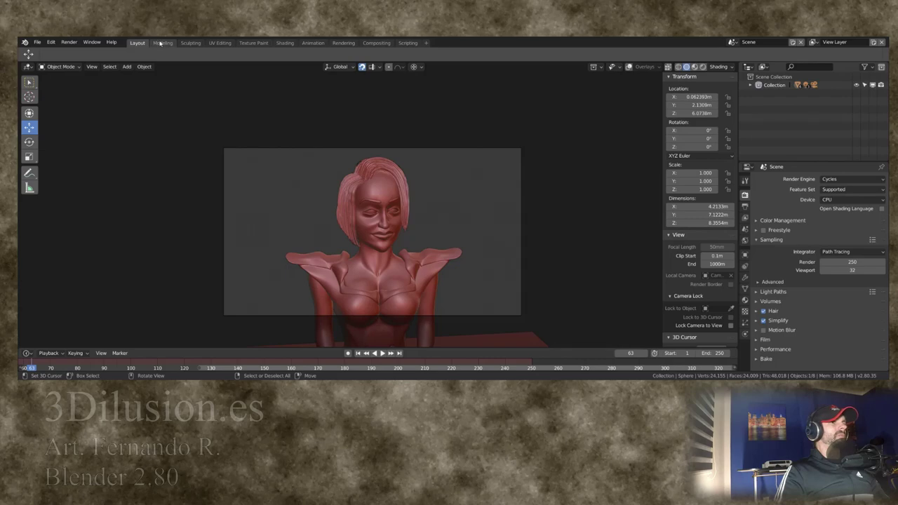
- Switch the Cycles render device from CPU to GPU Compute
click(162, 42)
click(137, 43)
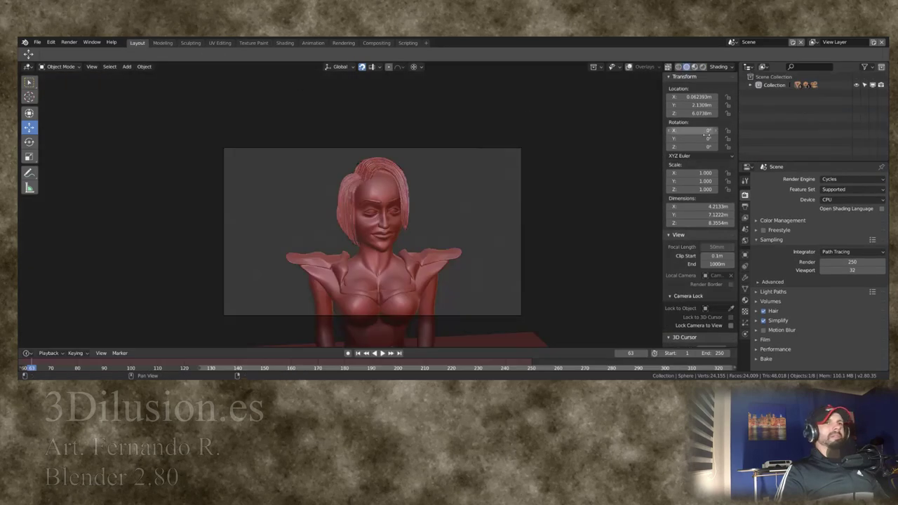
click(852, 199)
click(845, 183)
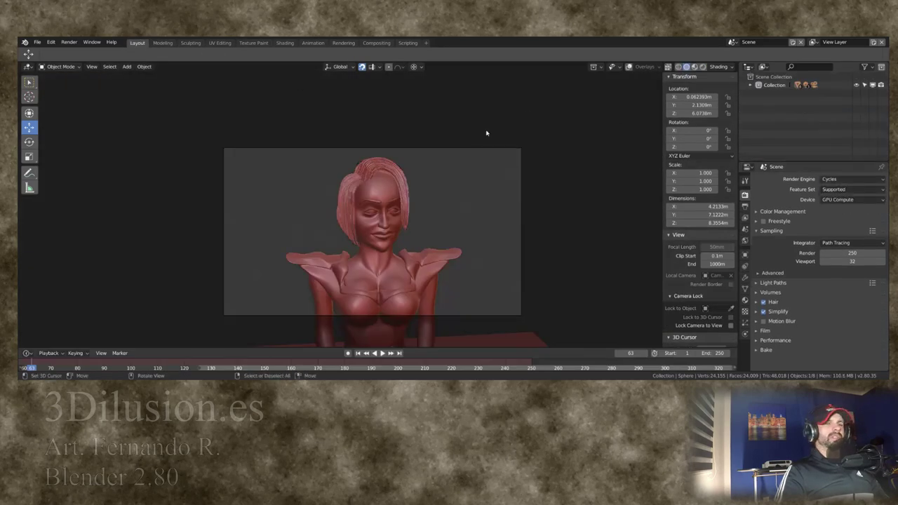
- Render the final image, then show the hair particle settings in Rendered viewport shading
click(69, 42)
click(94, 54)
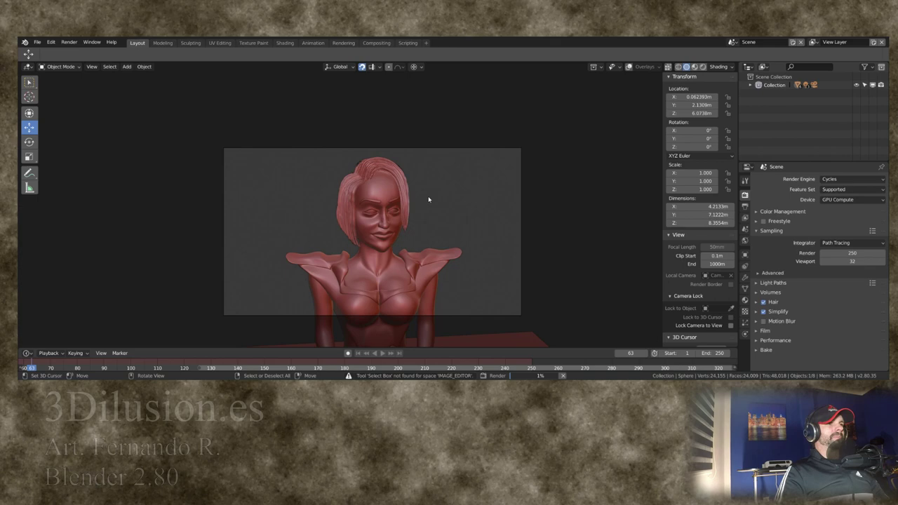
click(745, 321)
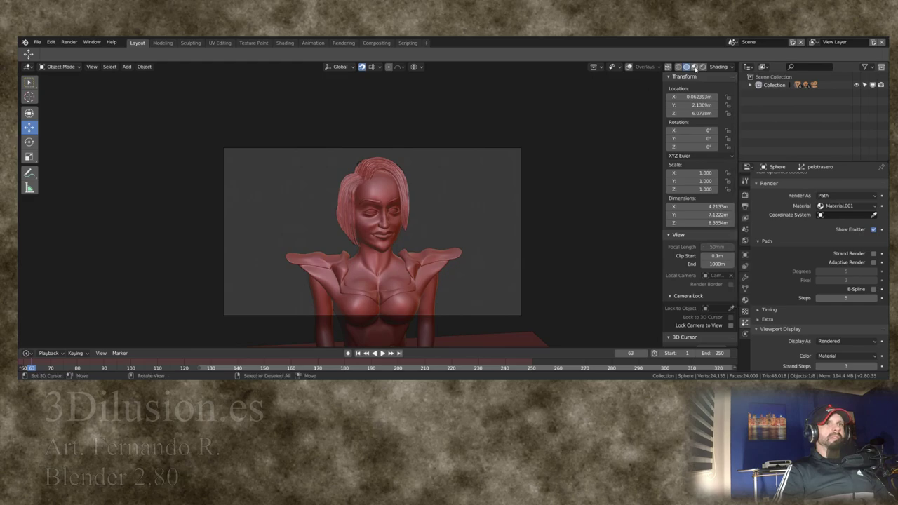
click(702, 66)
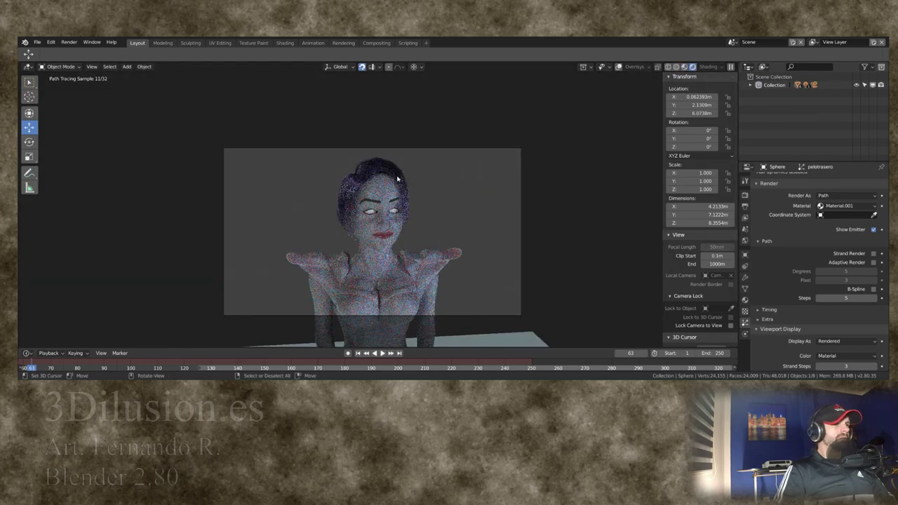
- Enable B-Spline interpolation and set the hair Path Steps to 20
scroll(396, 179, up, 2)
scroll(397, 179, up, 2)
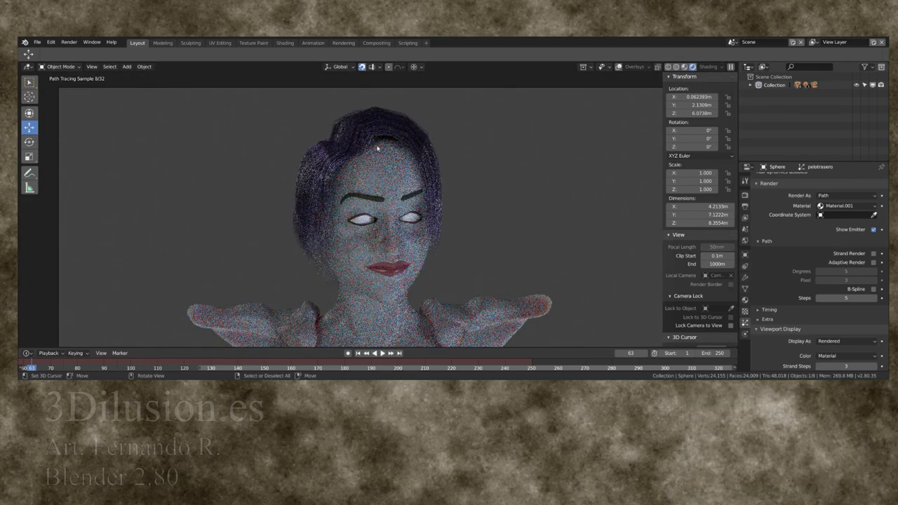
click(853, 299)
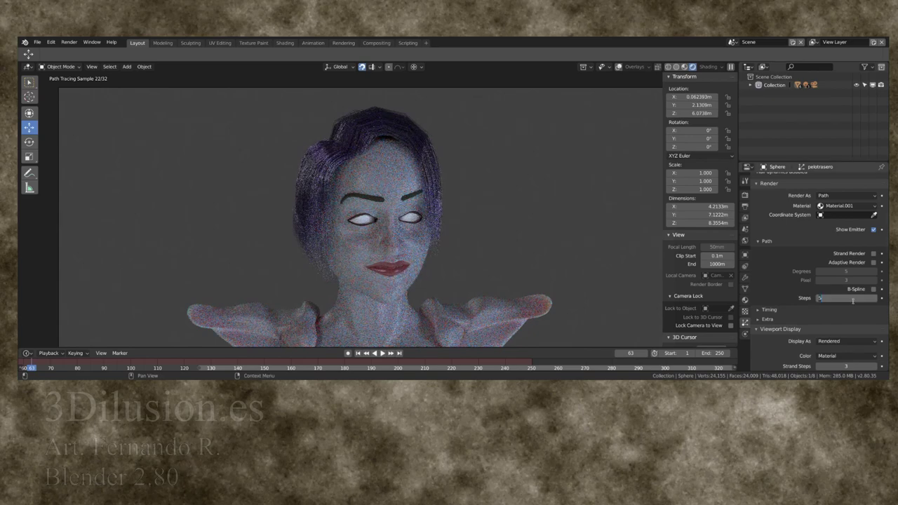
text(10)
key(Return)
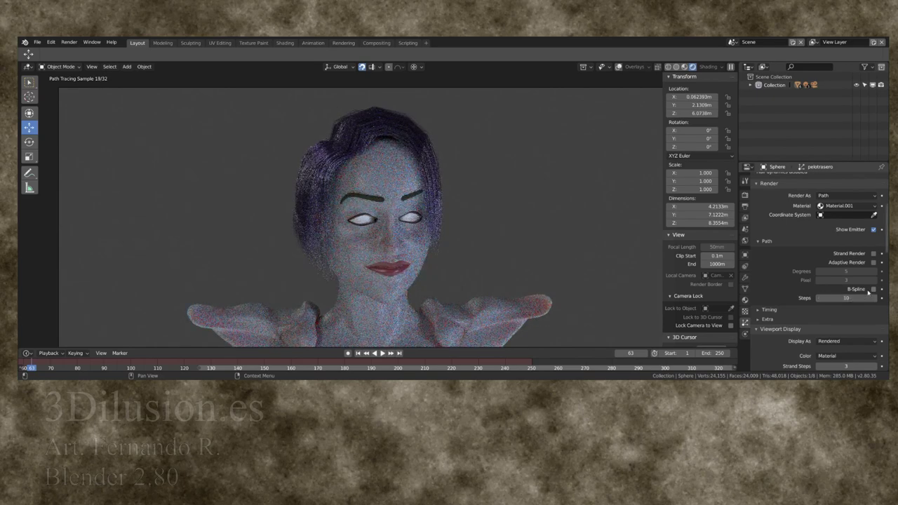
click(872, 289)
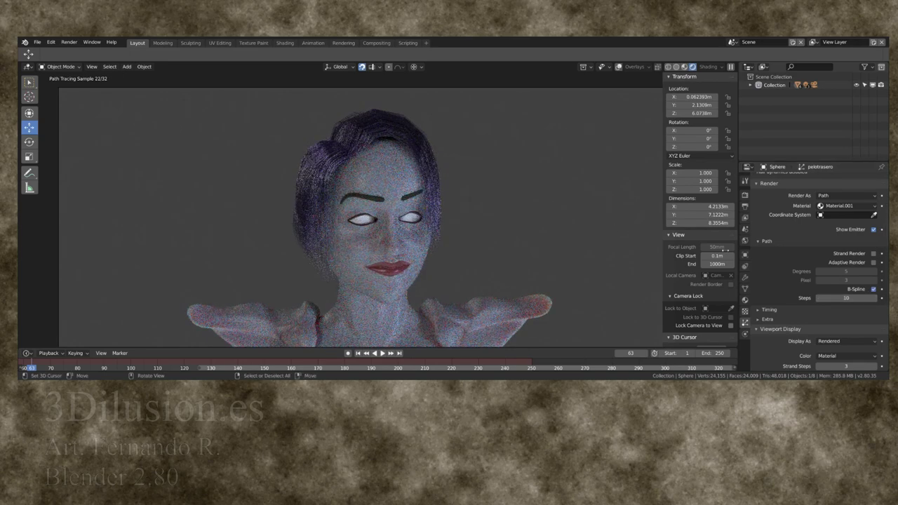
double_click(840, 299)
text(20)
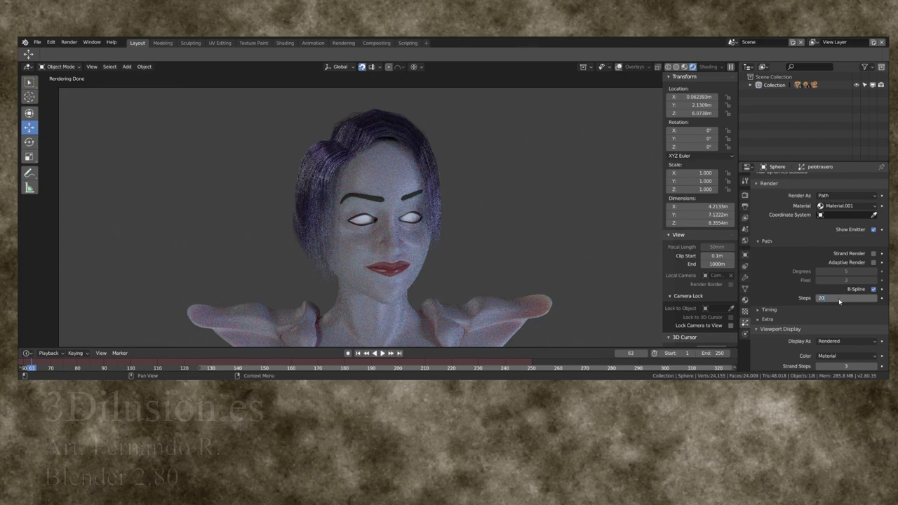
key(Return)
- Set viewport Strand Steps to 5 and inspect the face through the camera
scroll(842, 316, down, 2)
double_click(844, 339)
text(5)
key(Return)
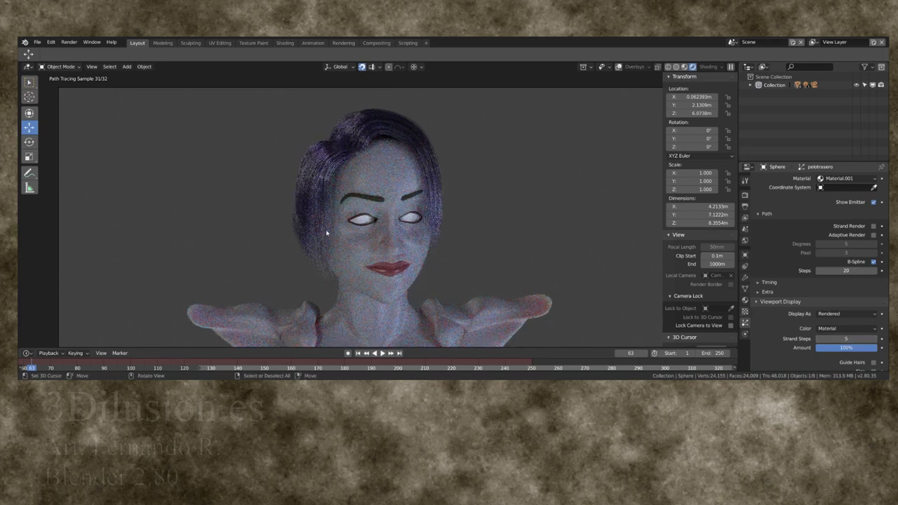
key(KP_0)
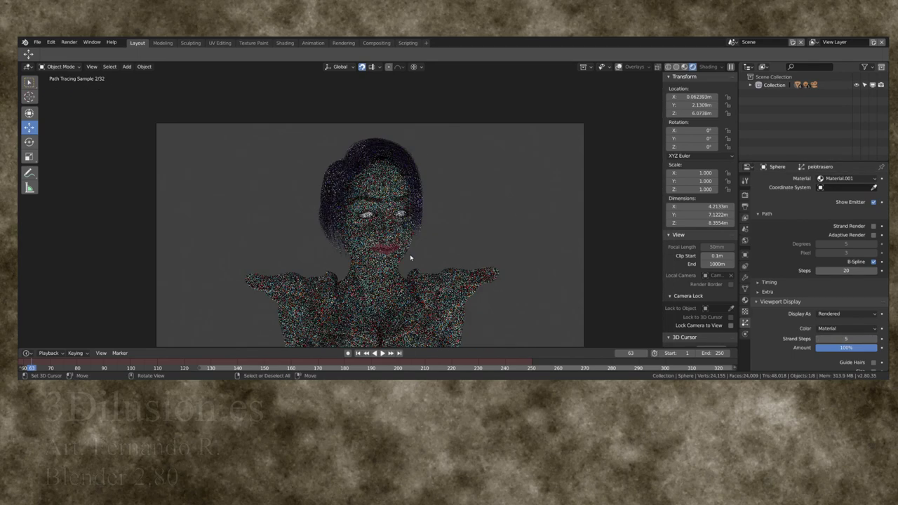
middle_drag(410, 254, 275, 226)
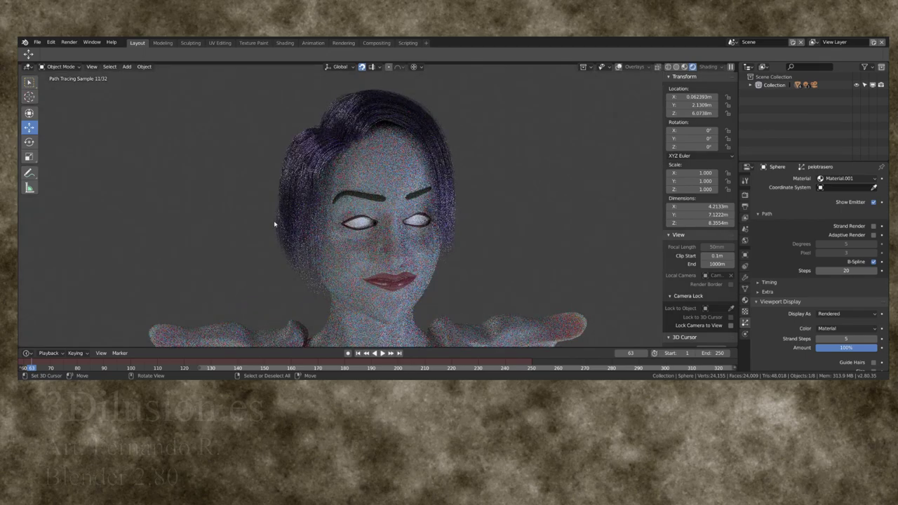
- In Particle Edit mode, make peloizquierdo the active hair particle system
click(61, 67)
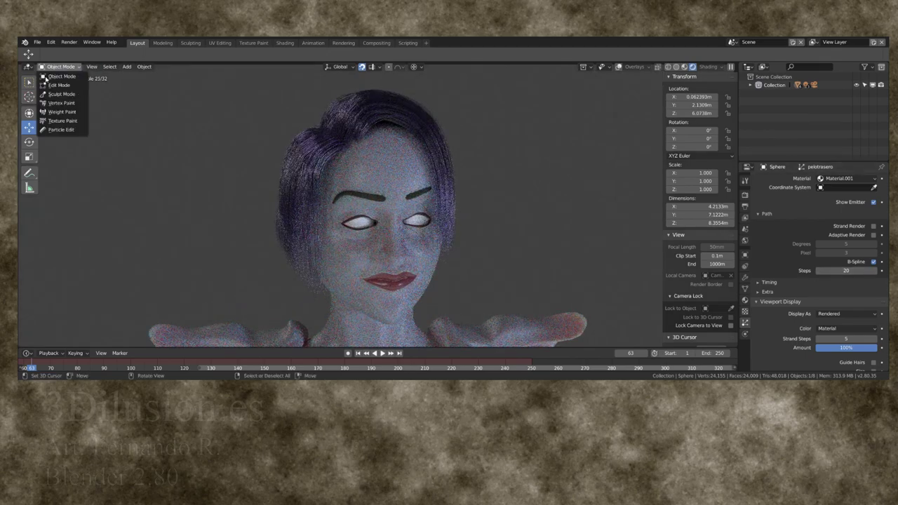
click(59, 130)
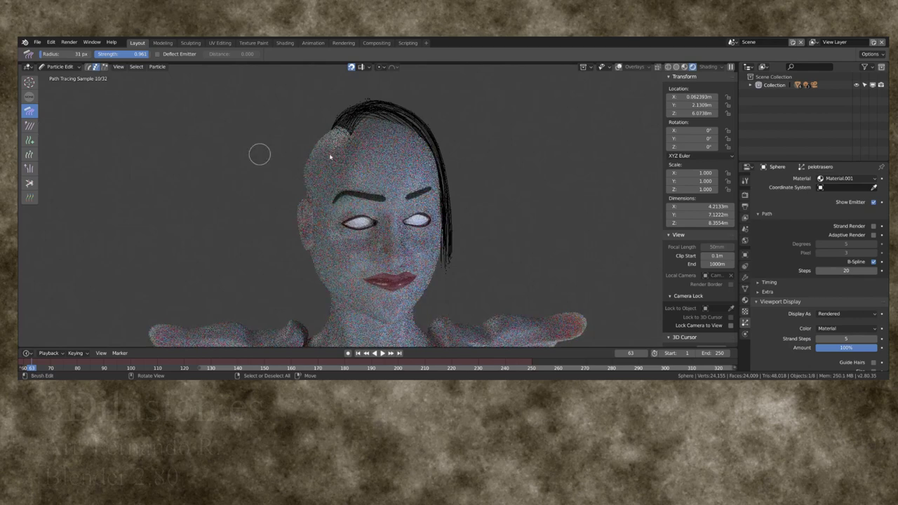
scroll(806, 281, up, 4)
scroll(787, 215, up, 6)
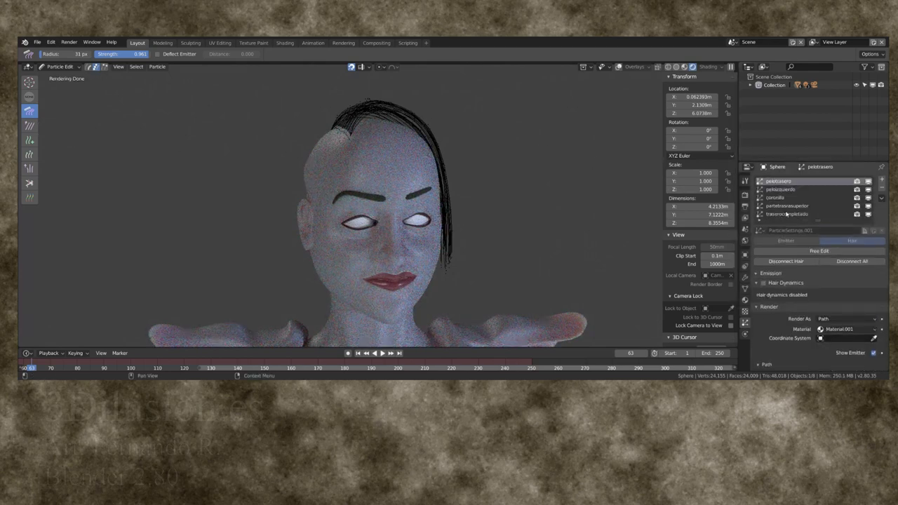
click(778, 189)
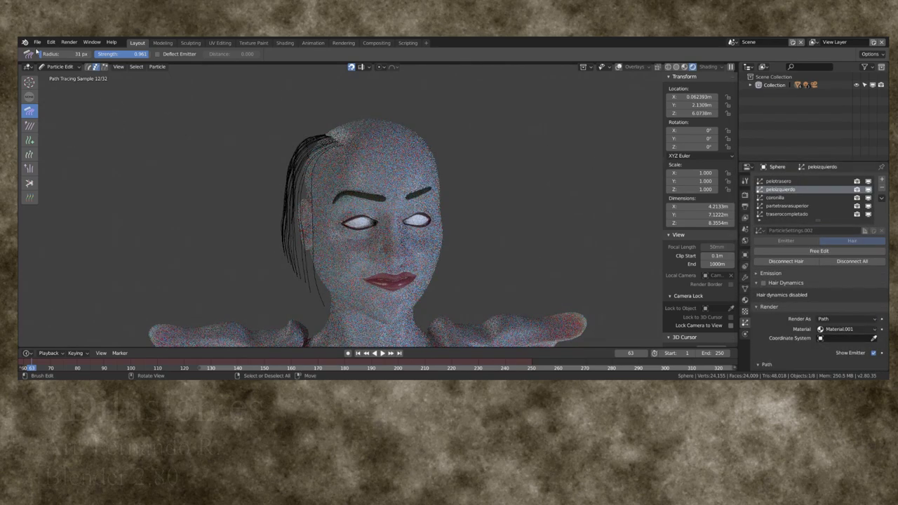
- Switch back to Object Mode and bring up the File menu
click(73, 68)
click(71, 76)
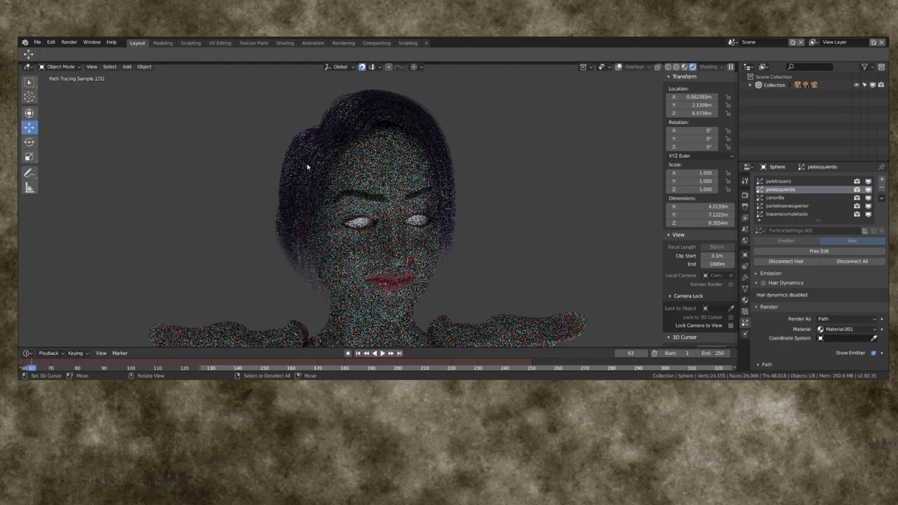
click(38, 43)
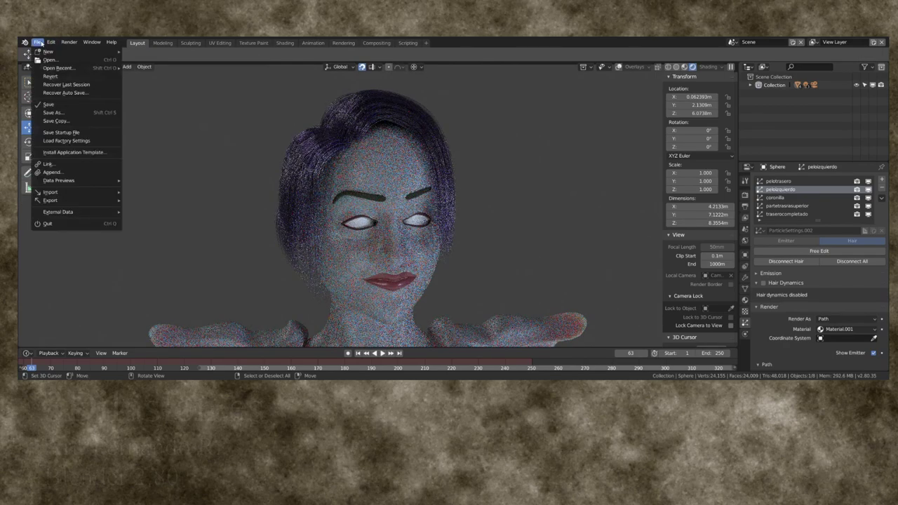
- Save the scene as untitled51.blend
click(53, 112)
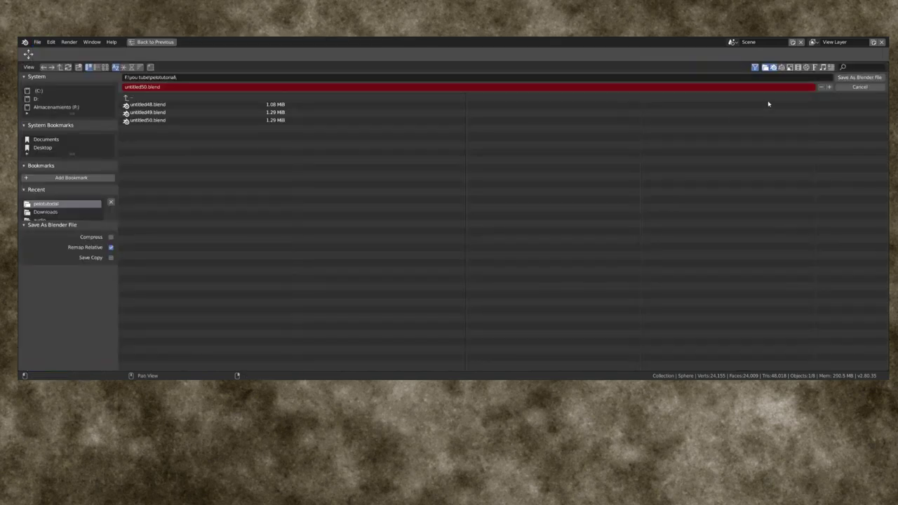
click(828, 87)
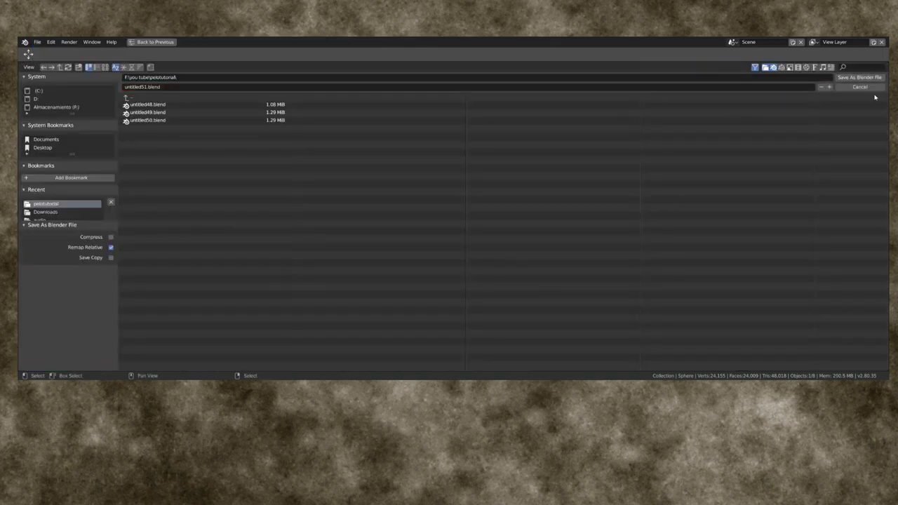
click(859, 77)
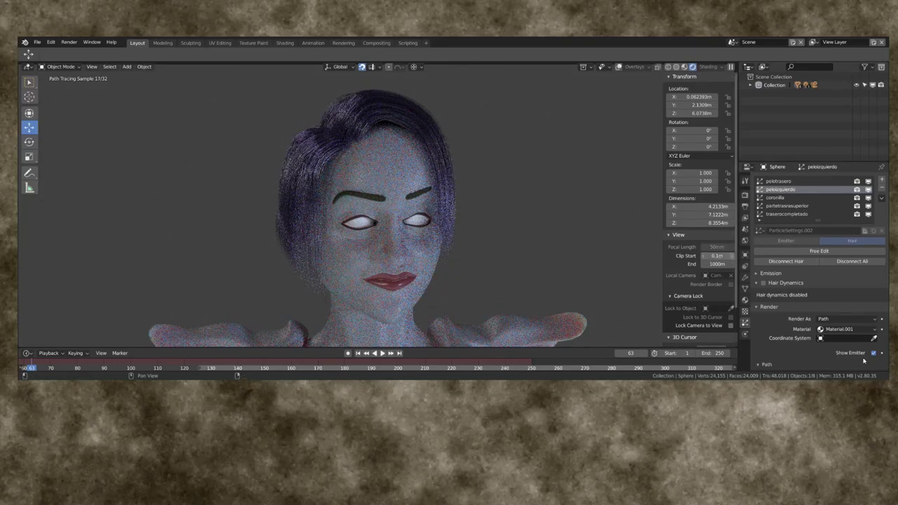
- Render the final image of the purple-haired bust through the scene camera
scroll(814, 295, down, 6)
key(KP_0)
click(69, 42)
click(77, 51)
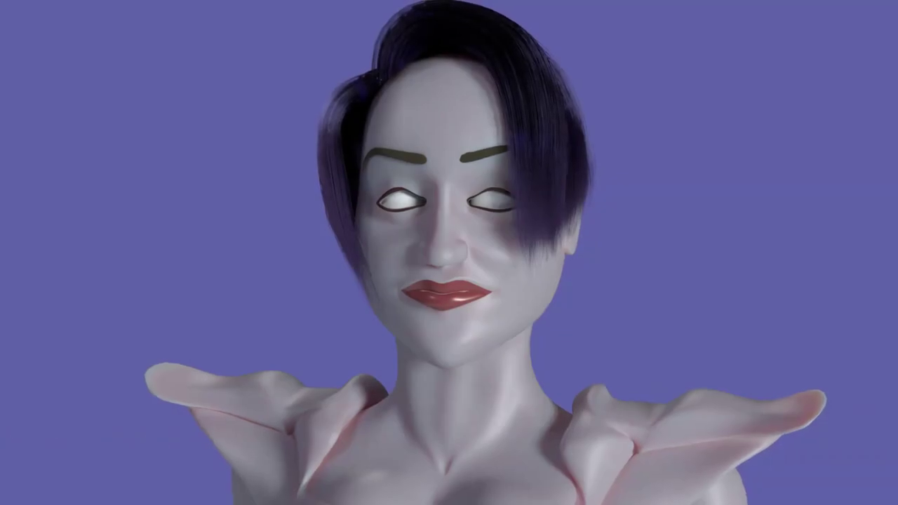